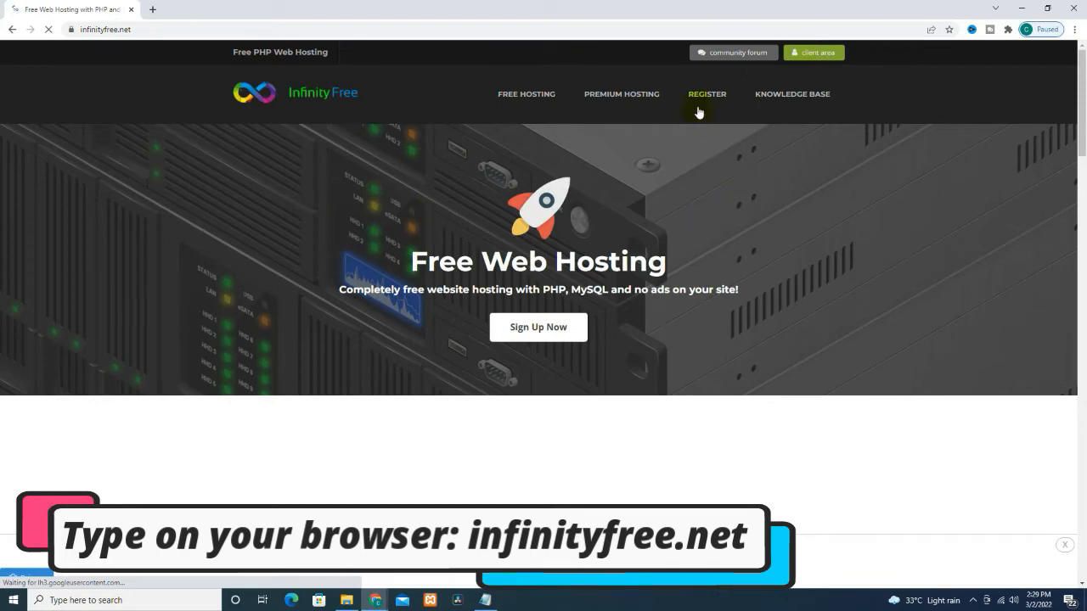
Step: Open the InfinityFree free account sign-up form
click(698, 110)
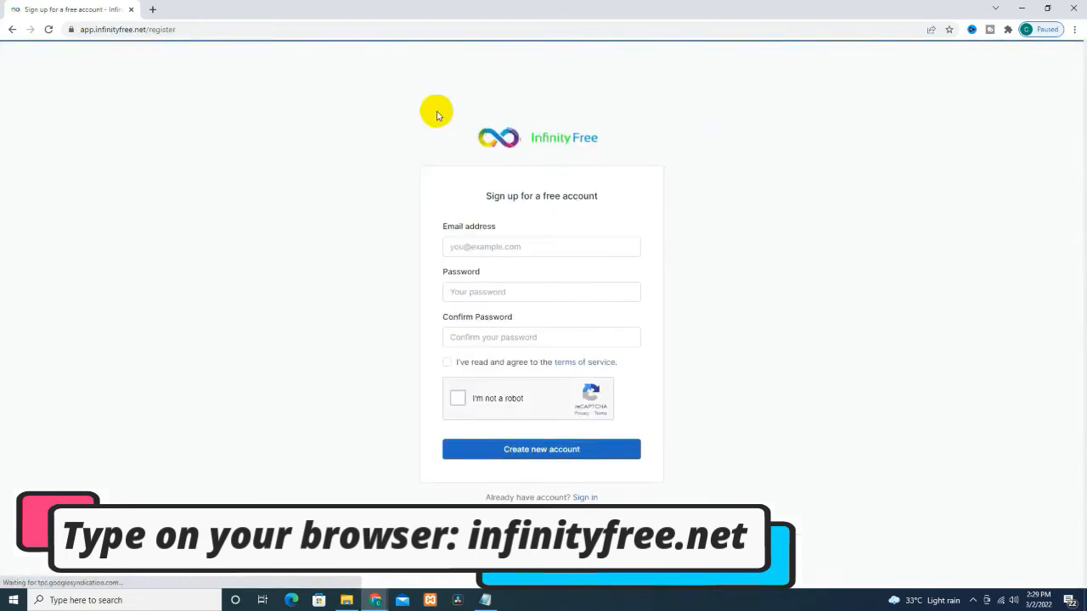
click(11, 29)
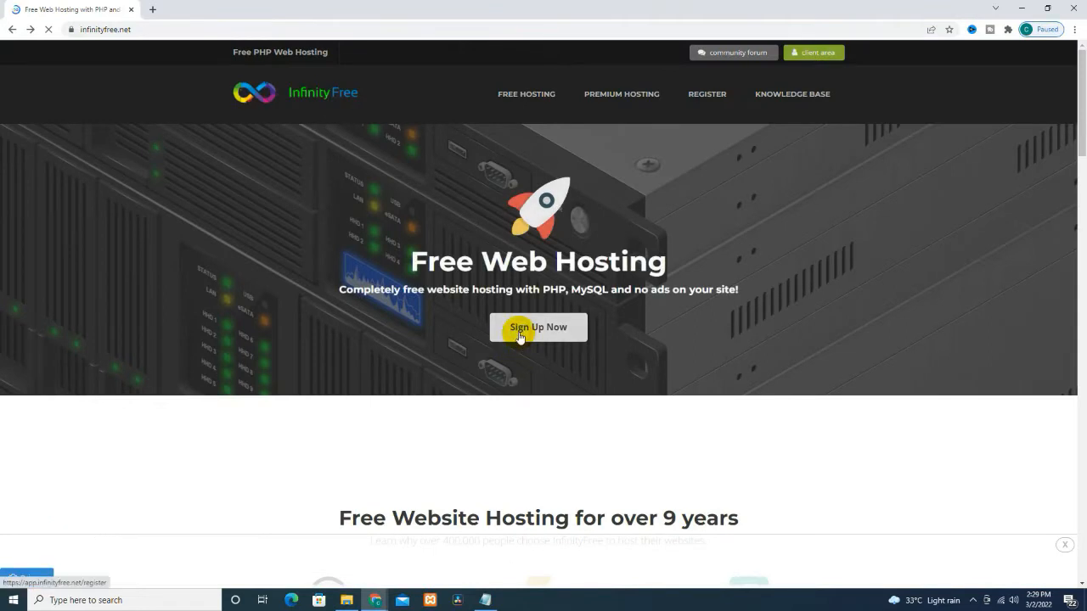
click(518, 337)
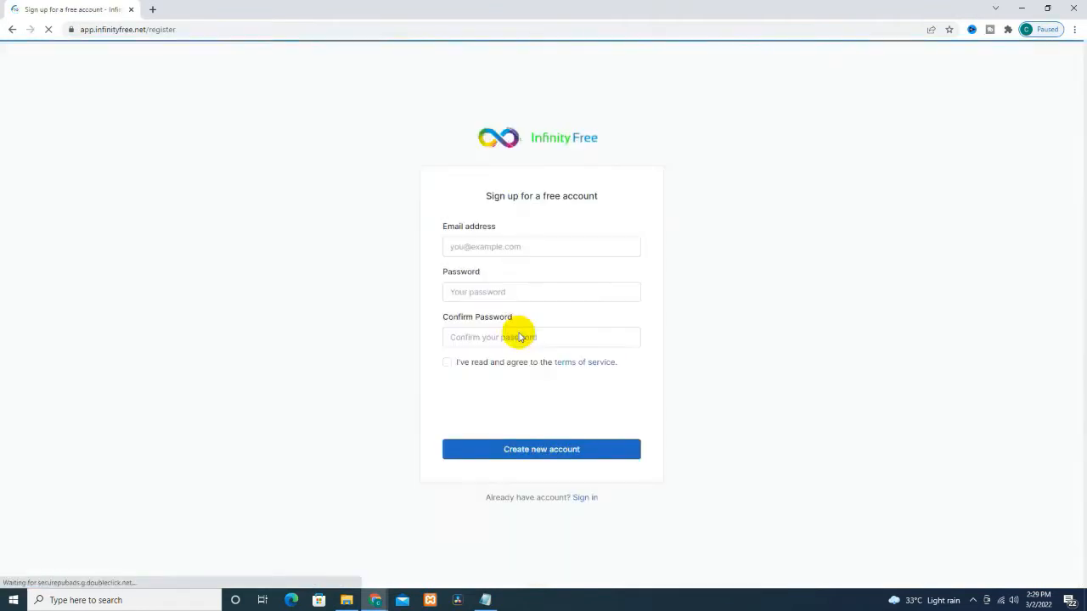
Step: Enter the account e-mail address and a password, then confirm the password
click(514, 247)
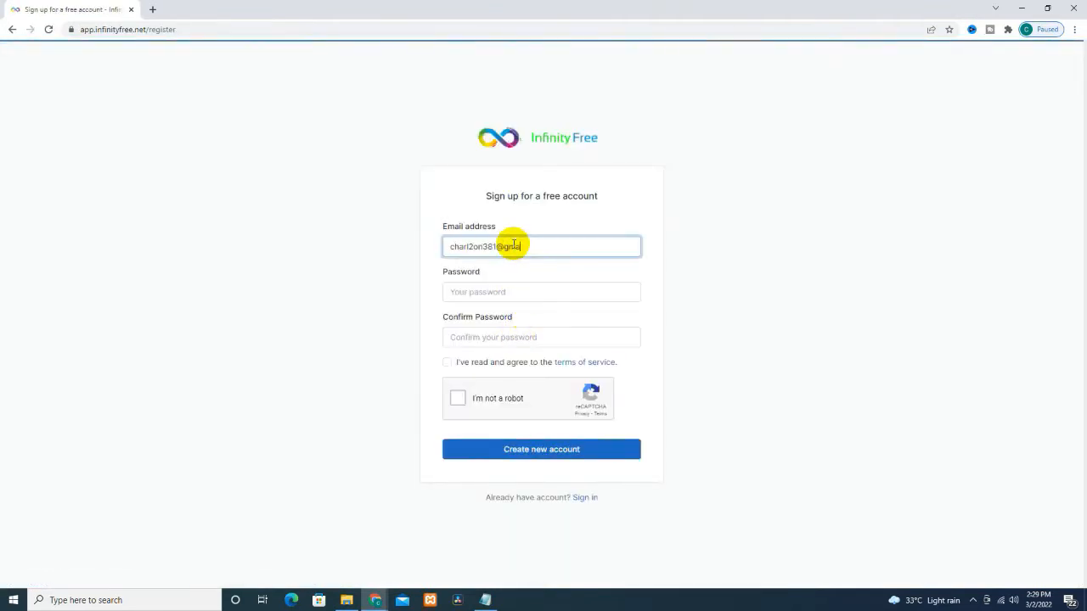
key(Tab)
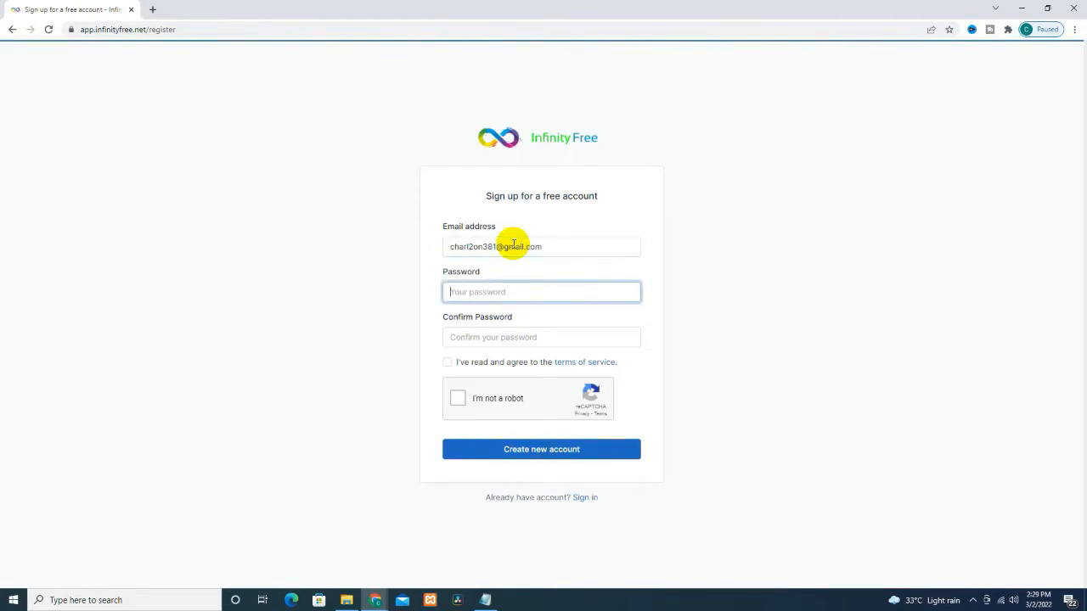
text(••••••••••••)
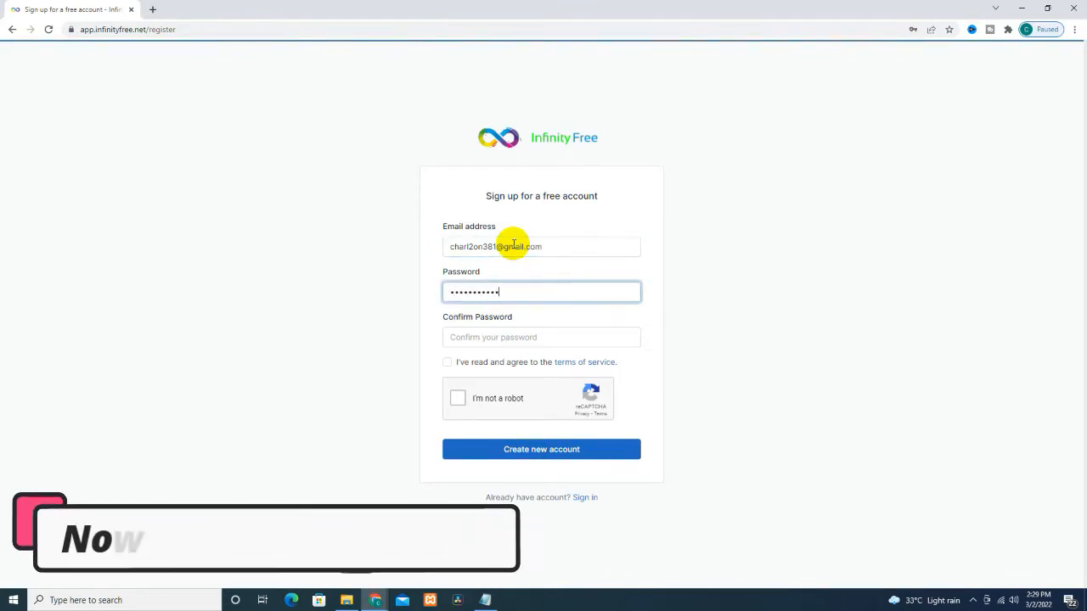
text(•••••)
key(Tab)
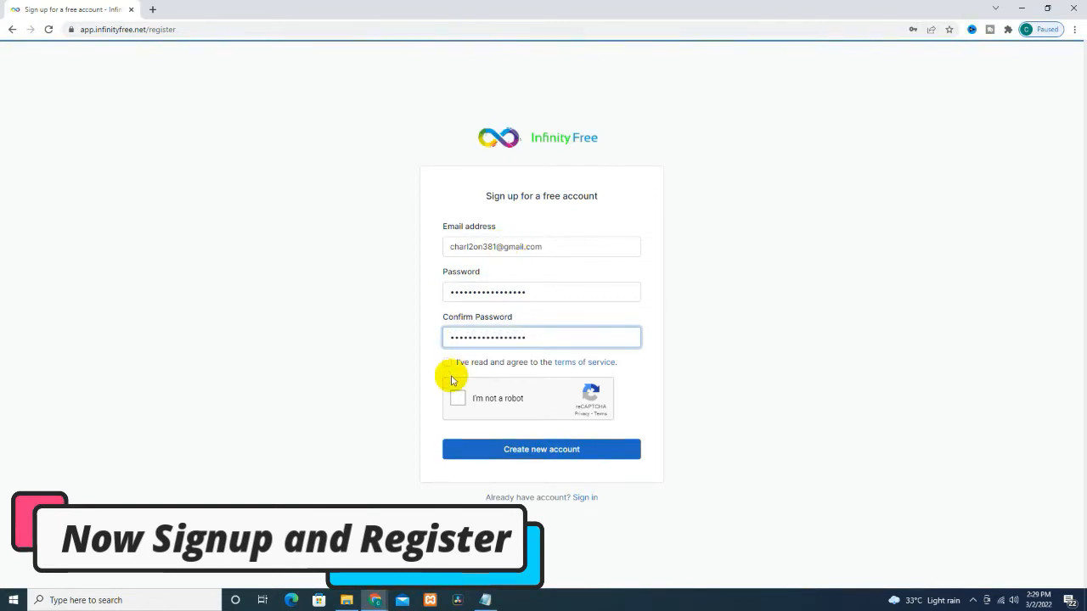
Step: Accept the terms and reCAPTCHA, create the account, and go to the inbox
click(451, 362)
click(457, 397)
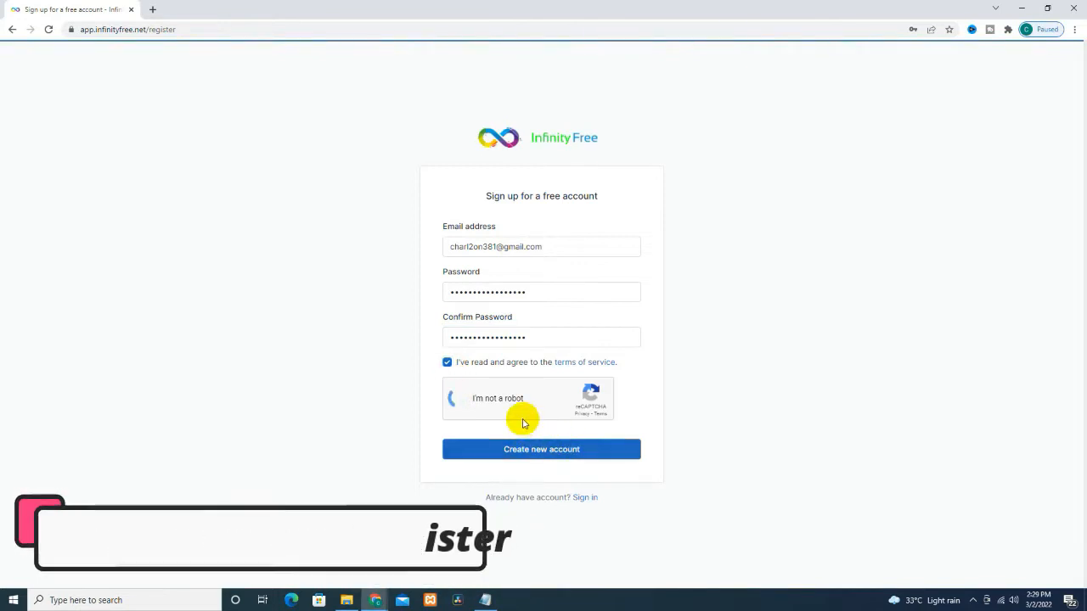
click(521, 449)
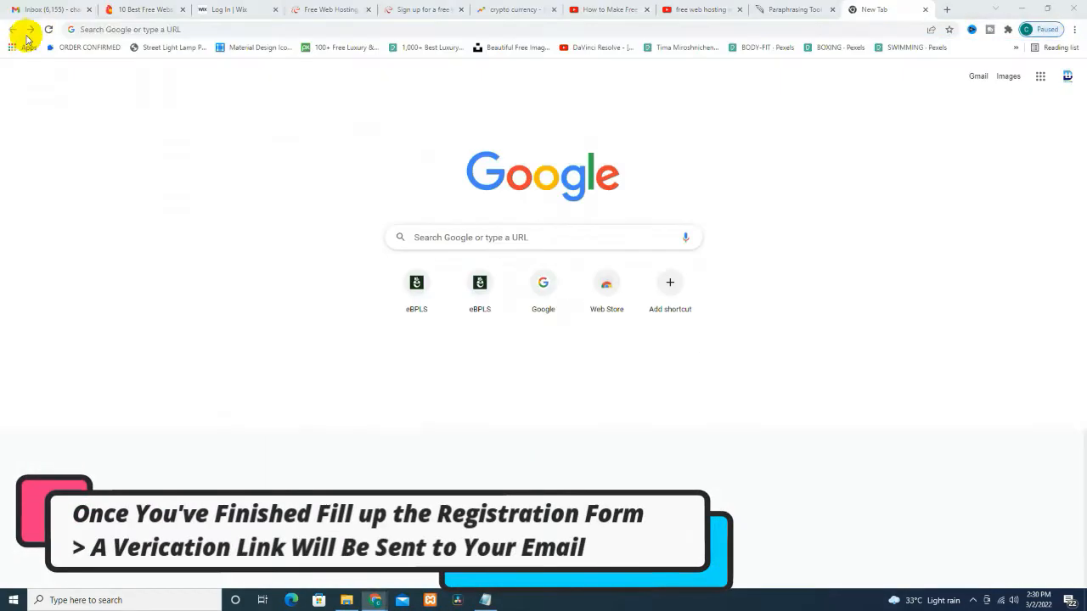
click(21, 12)
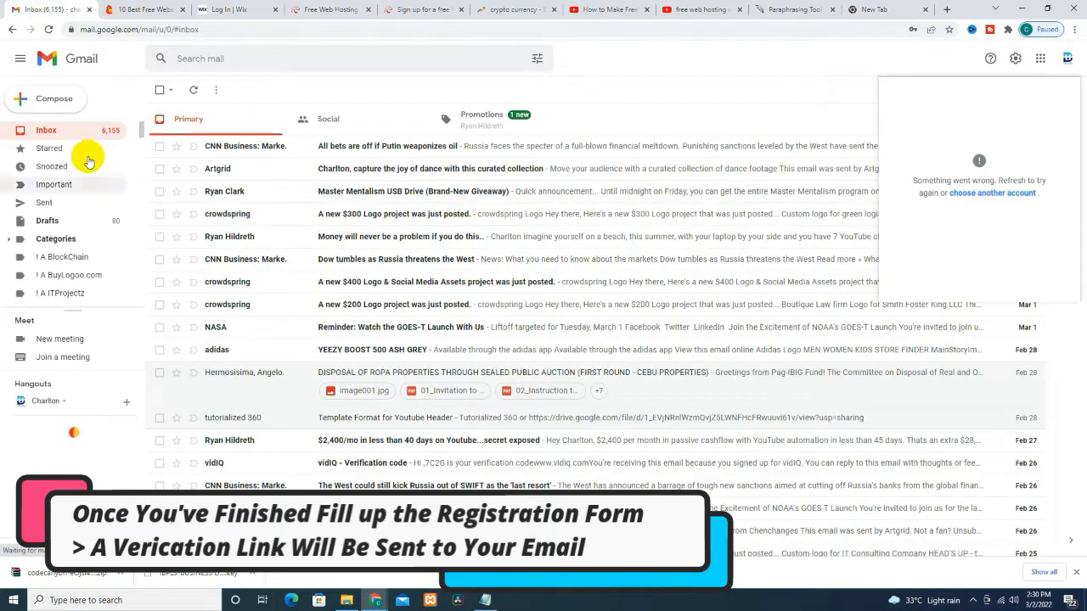
Step: Refresh Gmail, open the InfinityFree verification e-mail and follow its Verify Email Address link
click(48, 28)
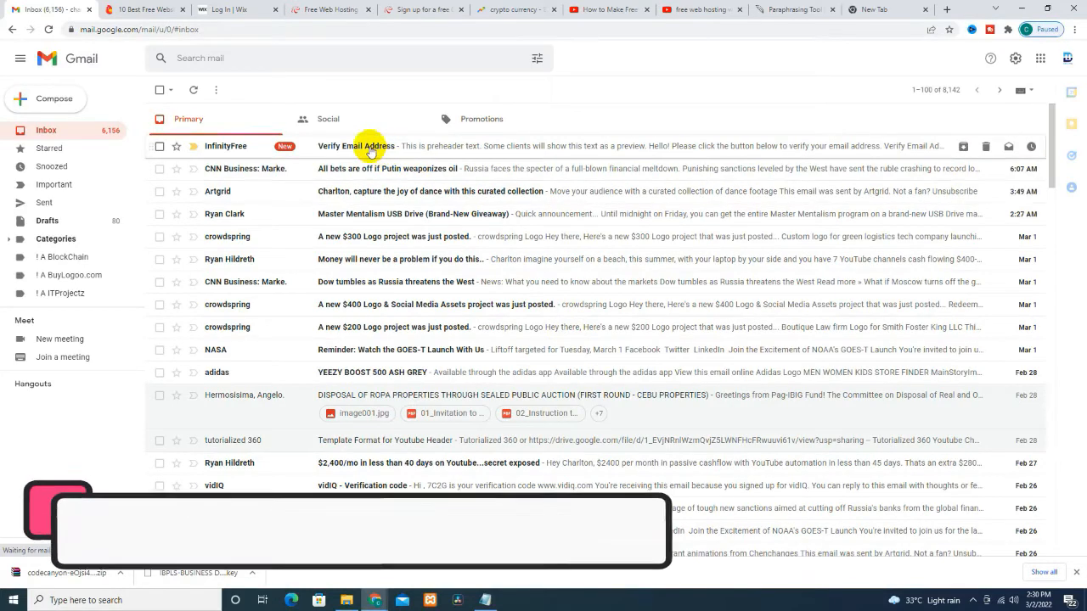
key(ctrl+plus)
key(ctrl+plus)
key(ctrl+plus)
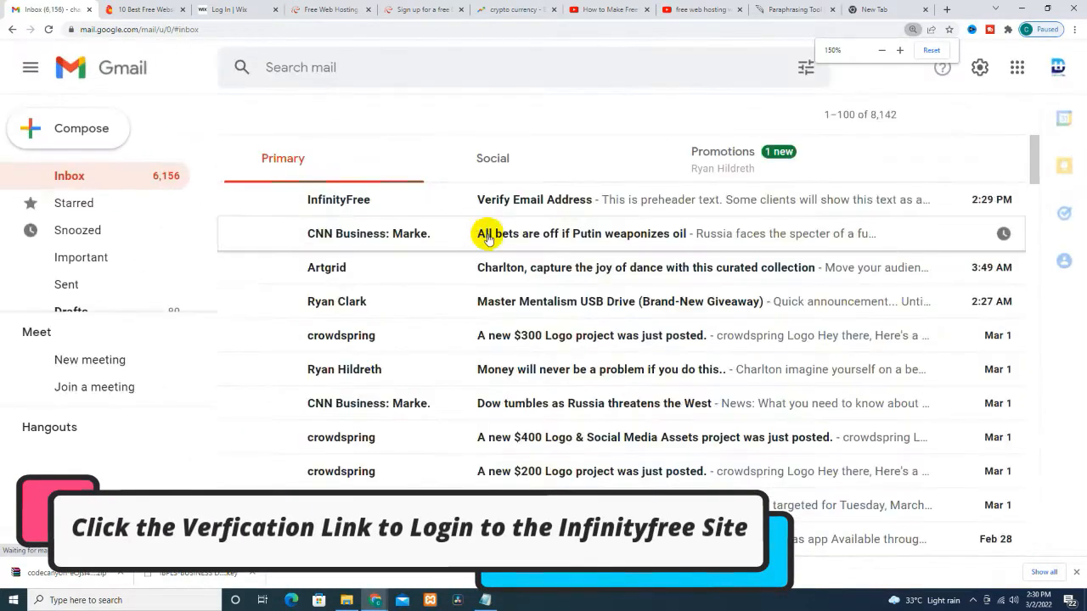
click(533, 201)
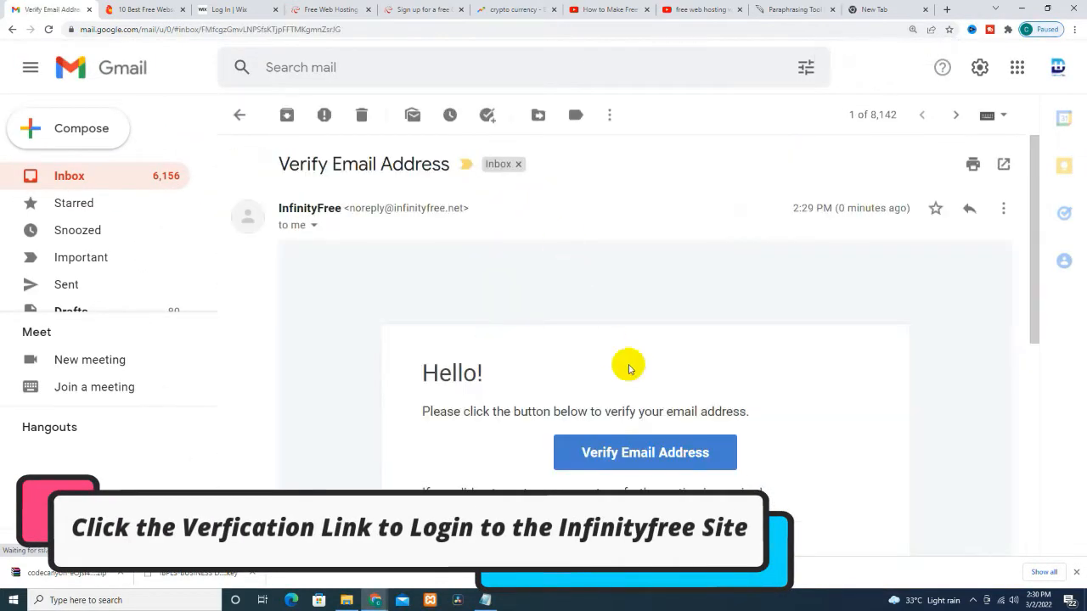
scroll(824, 437, down, 2)
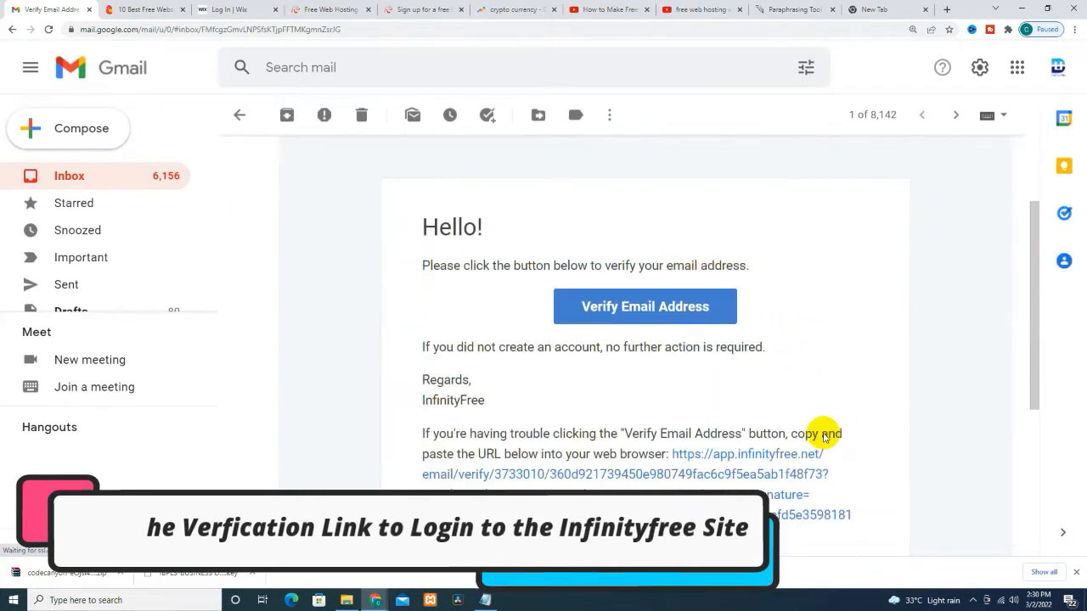
click(648, 259)
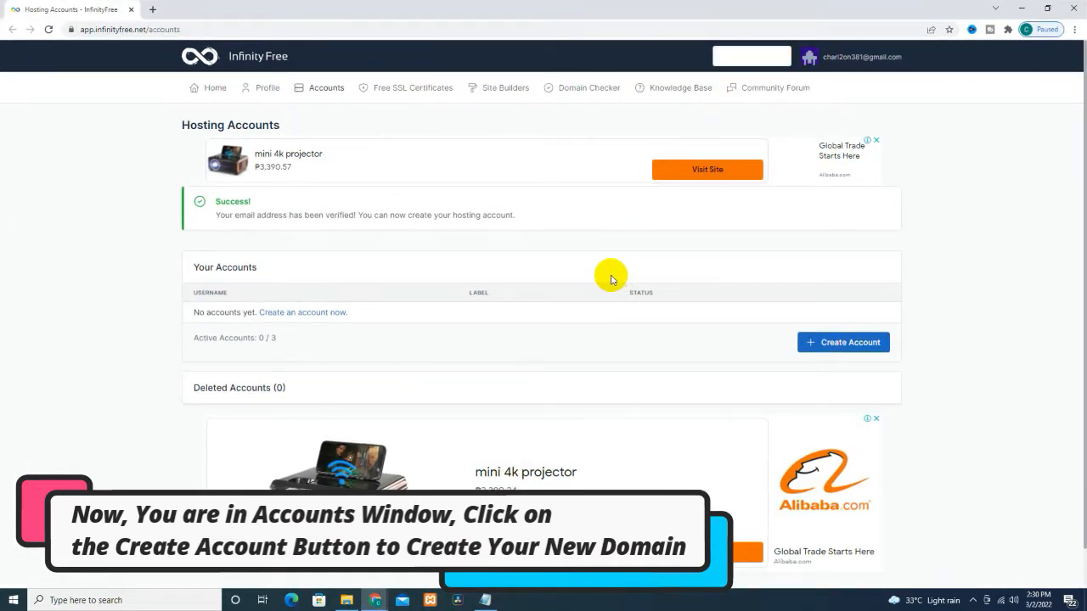
scroll(498, 317, down, 1)
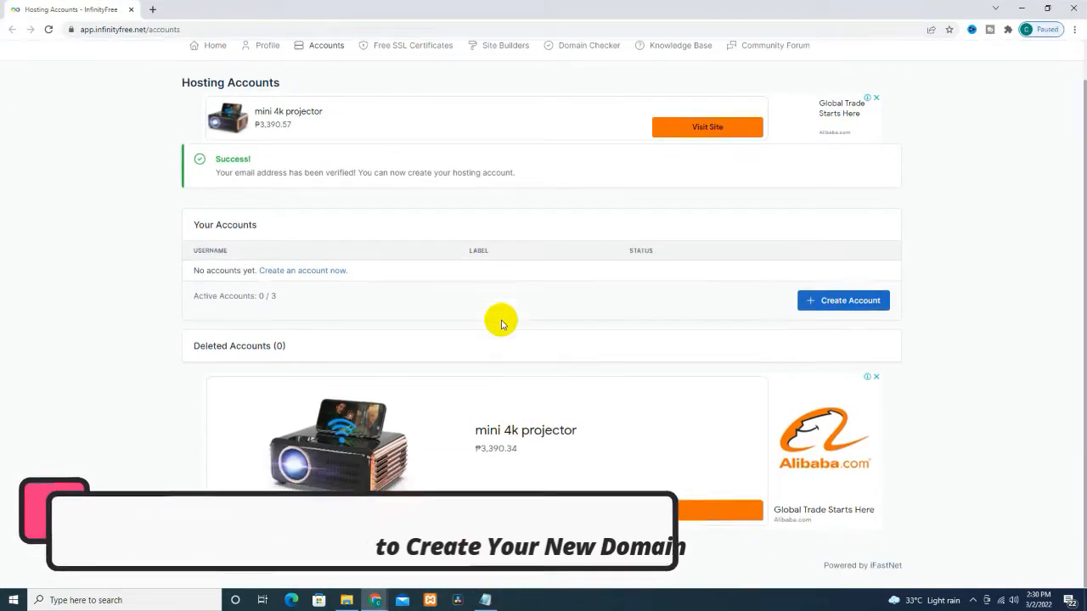
scroll(498, 318, up, 1)
scroll(505, 337, down, 1)
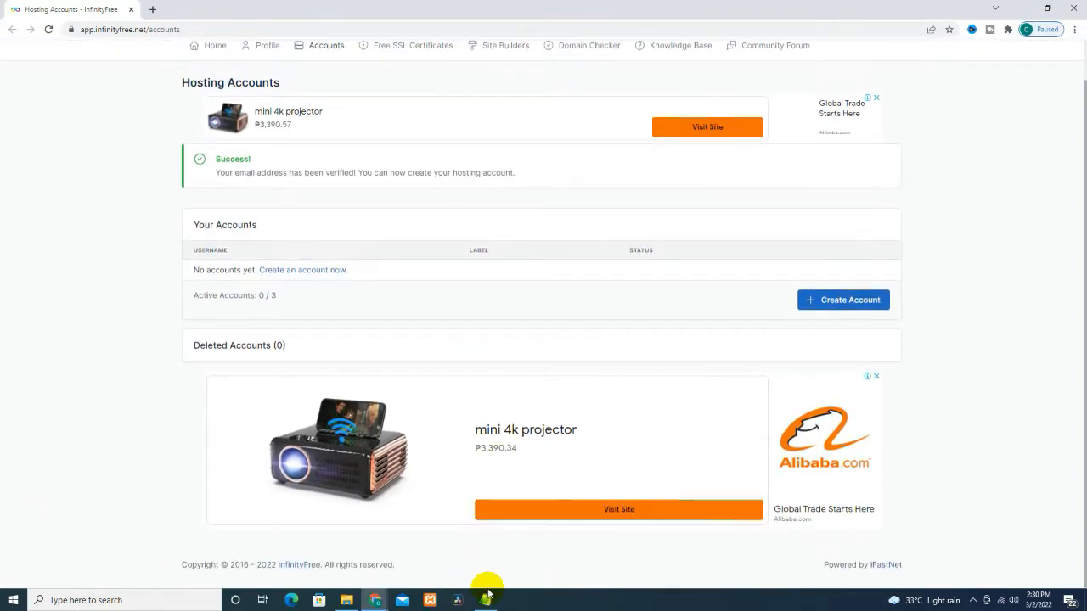
scroll(473, 563, up, 1)
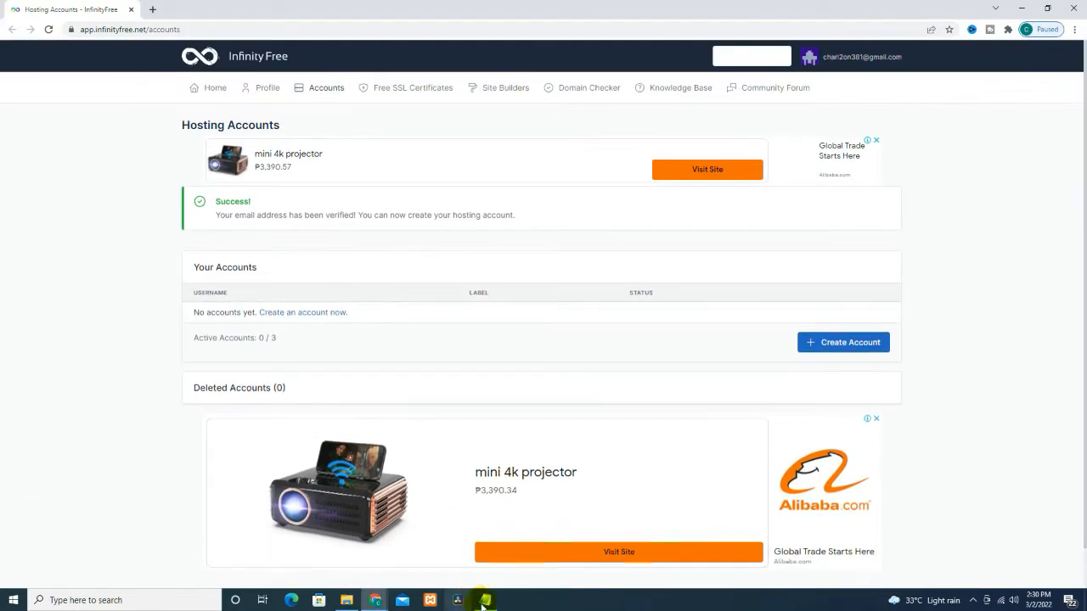
click(485, 599)
Step: Insert a blank line after the 'Create New Account Button' line in the Notepad script
click(315, 448)
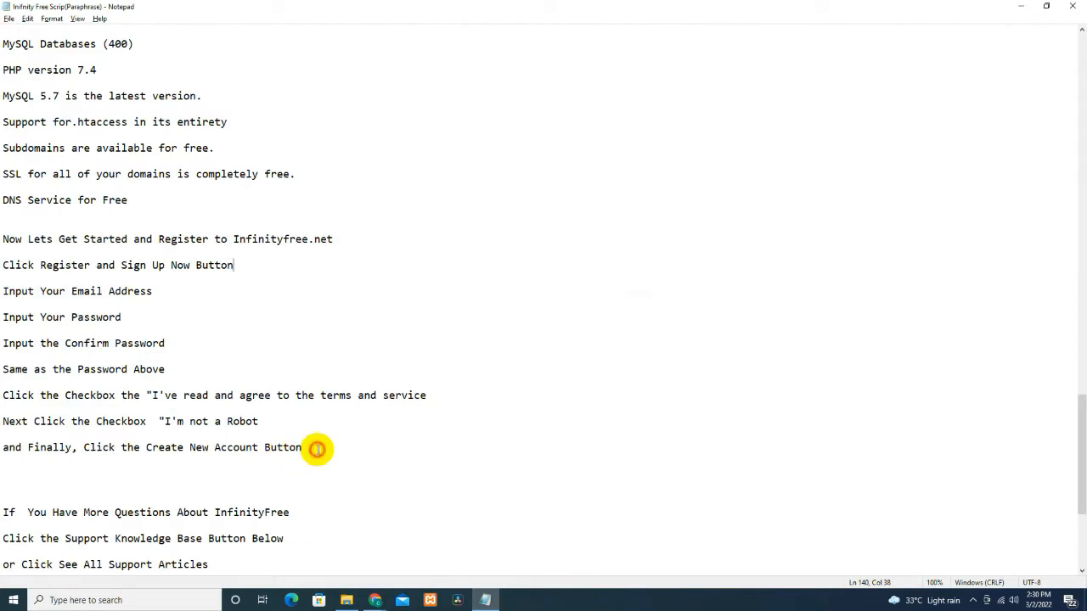
key(Return)
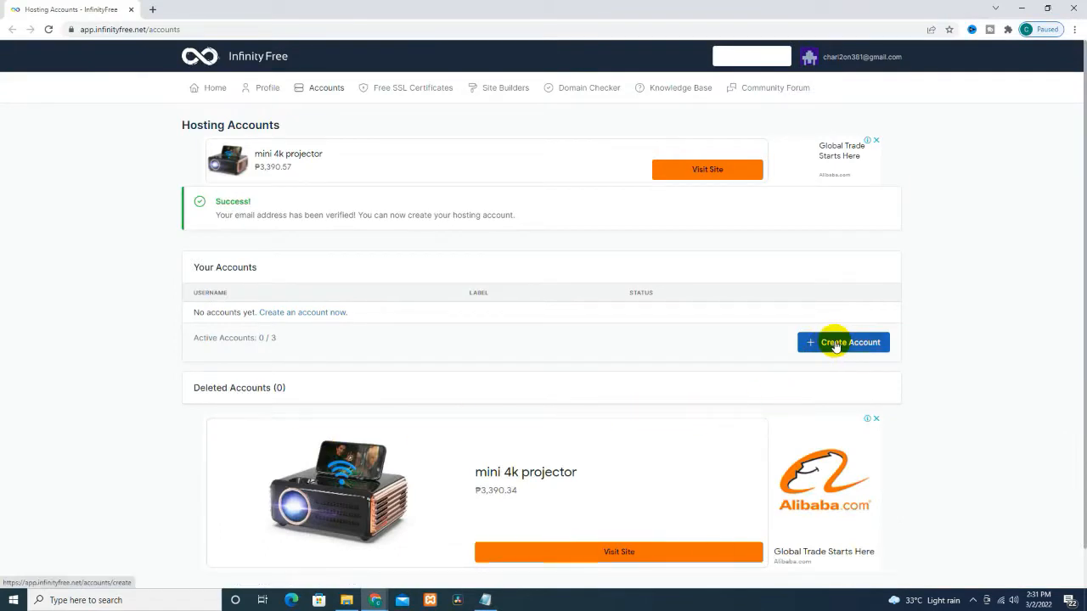
Step: Start a new hosting account and choose the .epizy.com domain extension
click(837, 343)
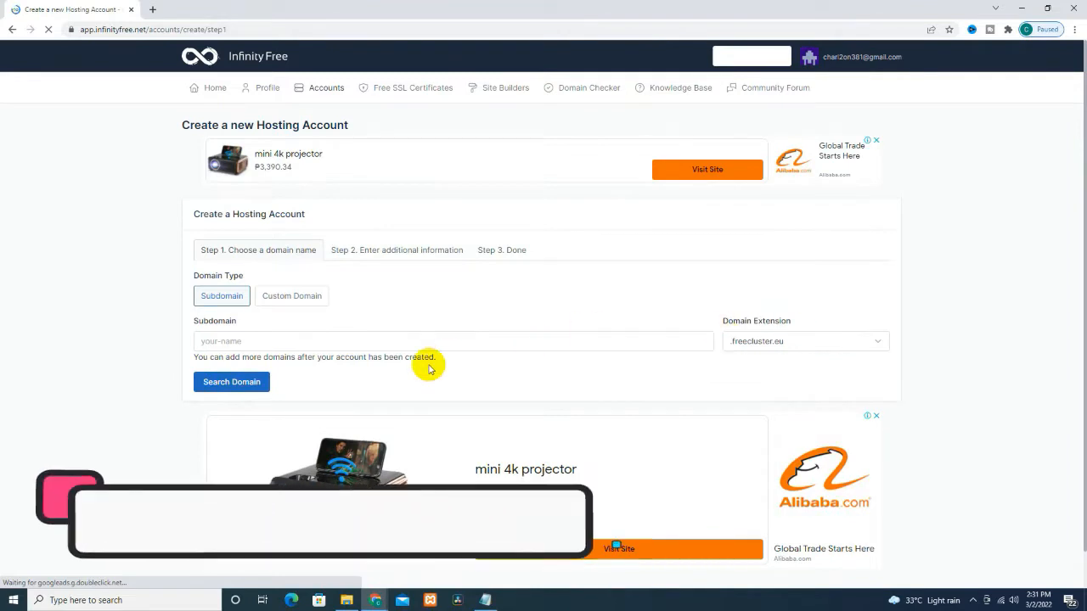
click(730, 342)
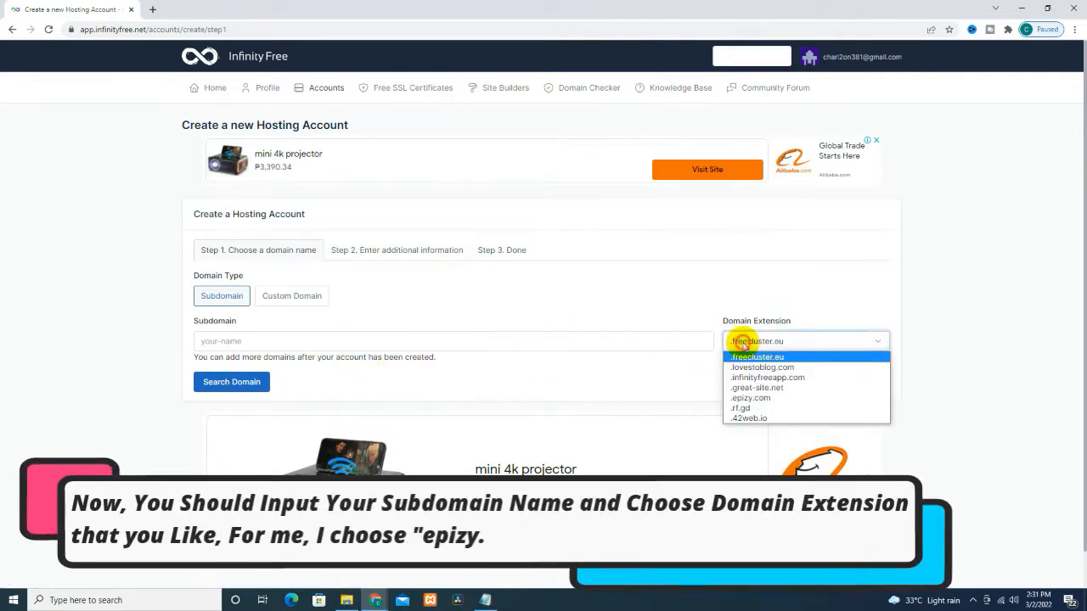
click(756, 400)
Step: Search the subdomain tutorialized360, which turns out to be already in use
click(287, 341)
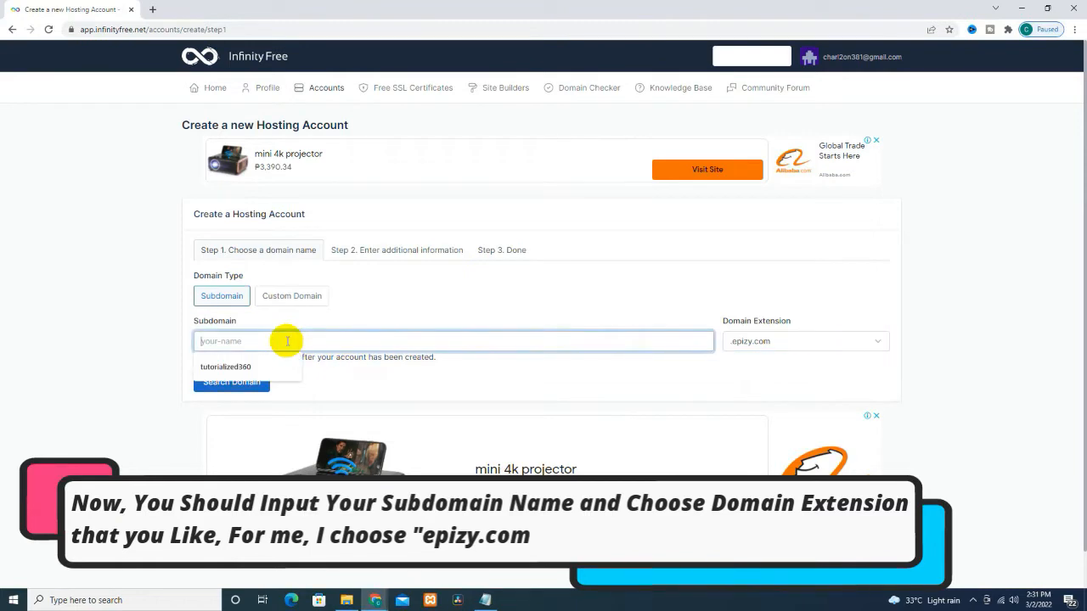
text(sample)
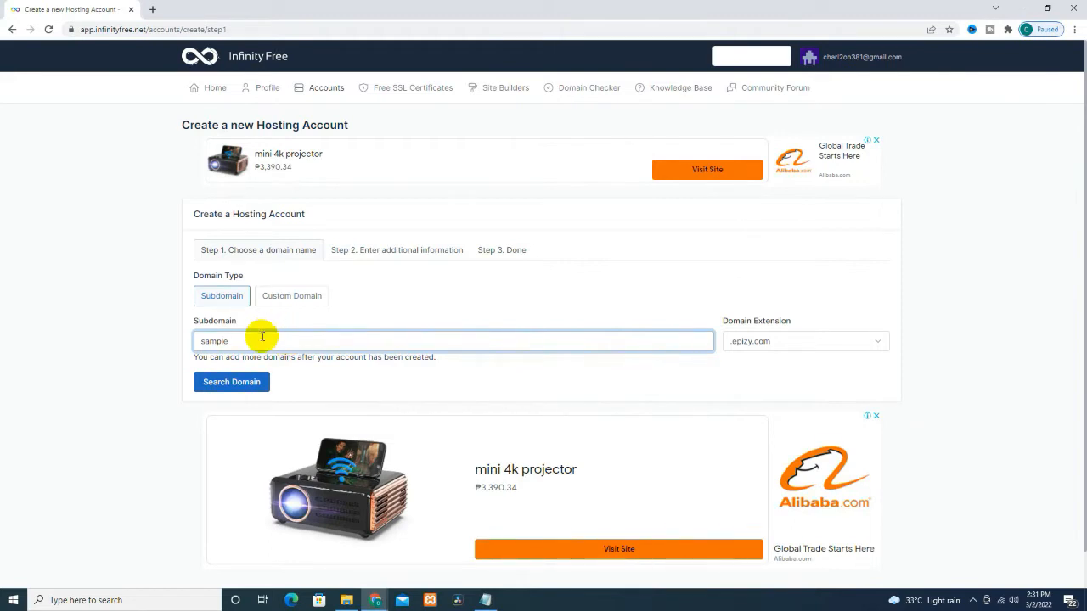
drag(206, 341, 249, 340)
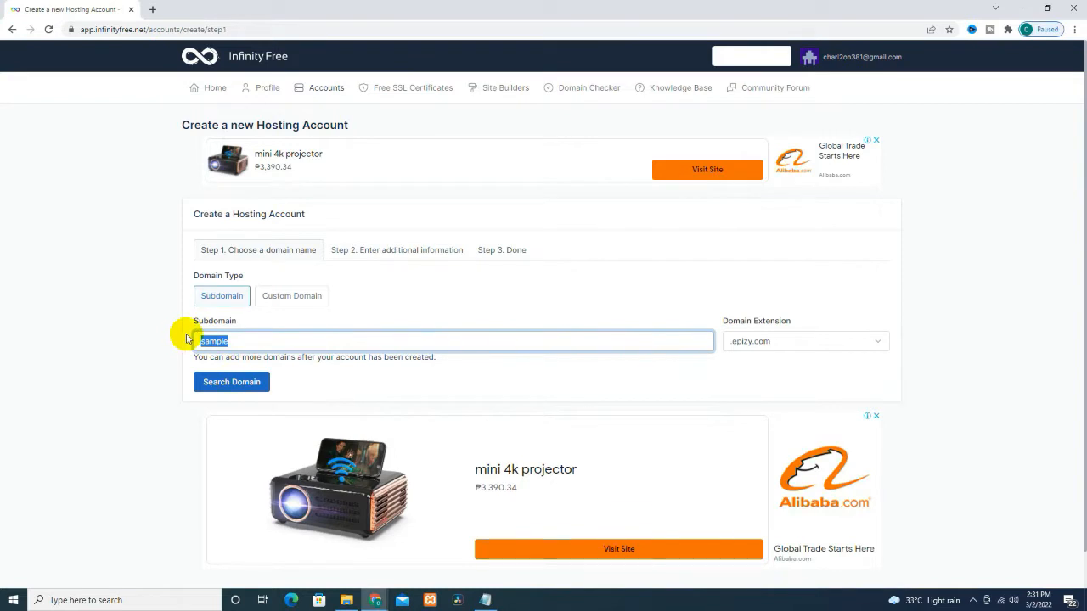
key(BackSpace)
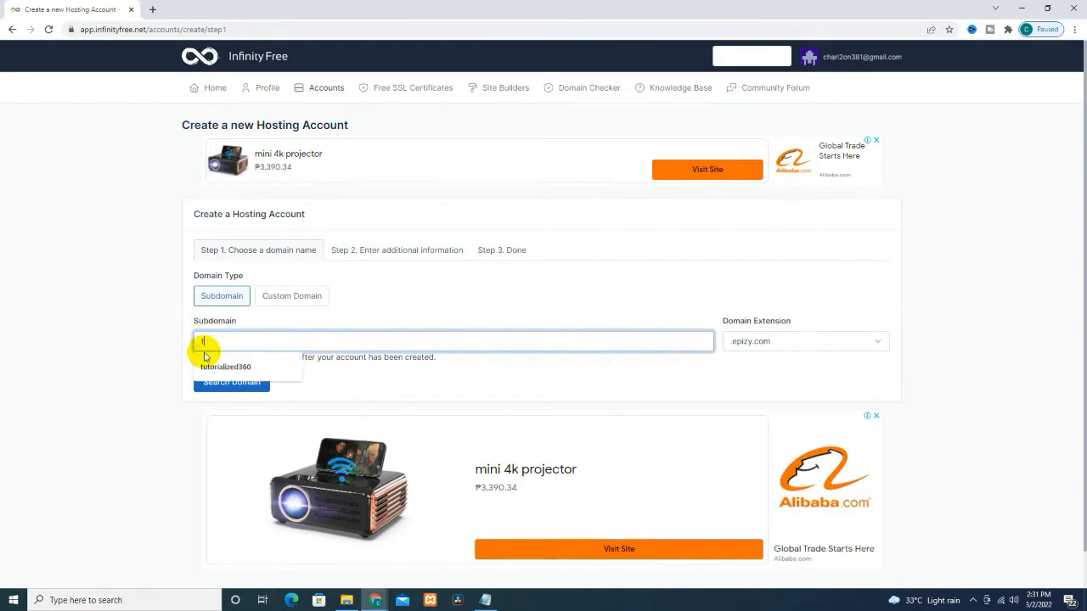
click(207, 367)
click(245, 389)
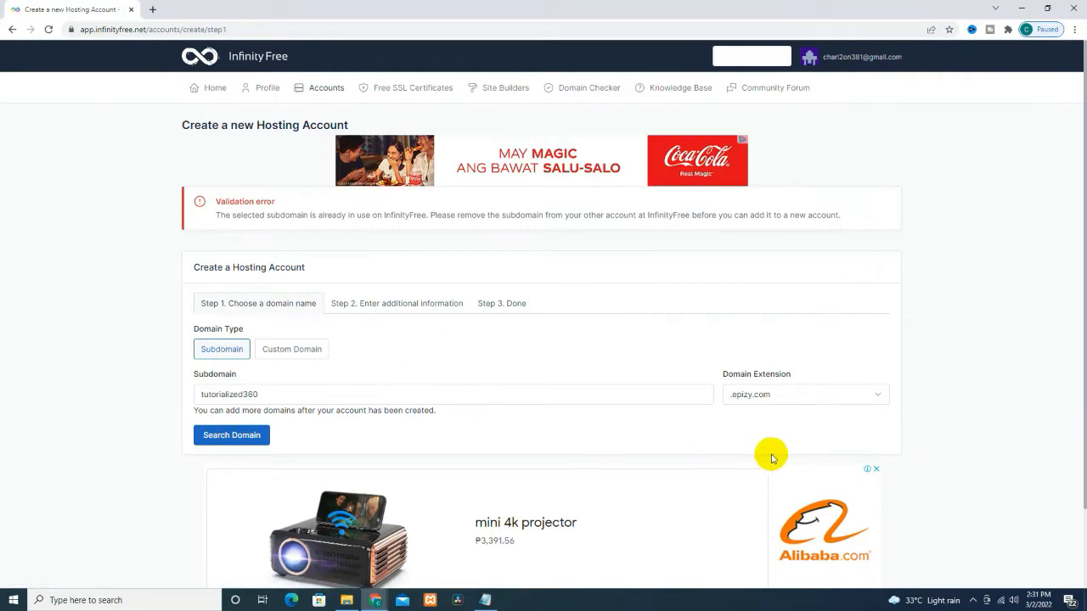
Step: Confirm tutorialized360.42web.io is available, then return to Step 1 to choose a domain
click(776, 397)
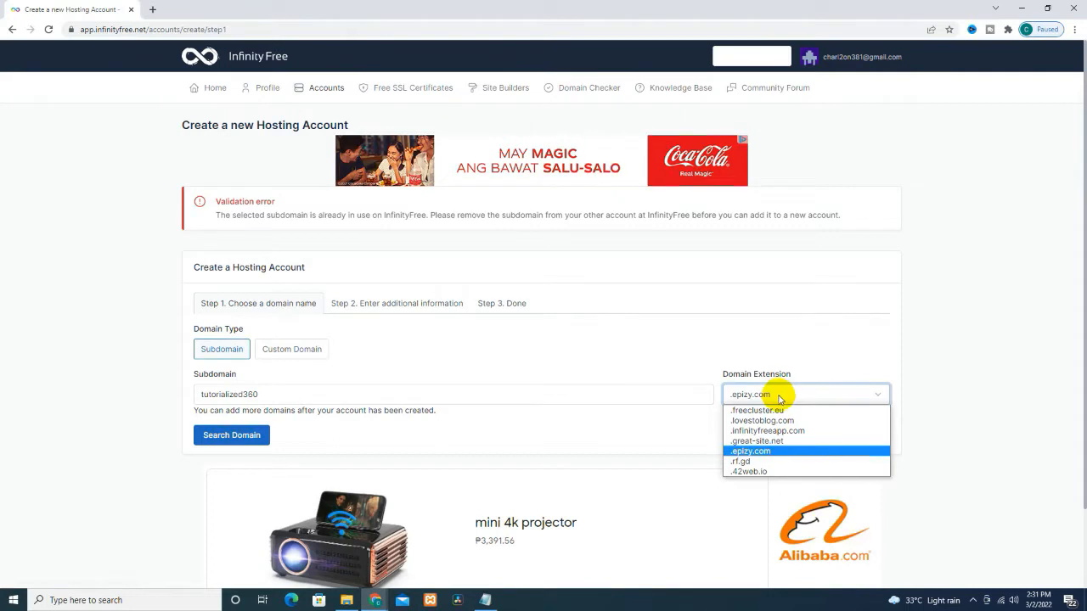
click(760, 472)
click(242, 436)
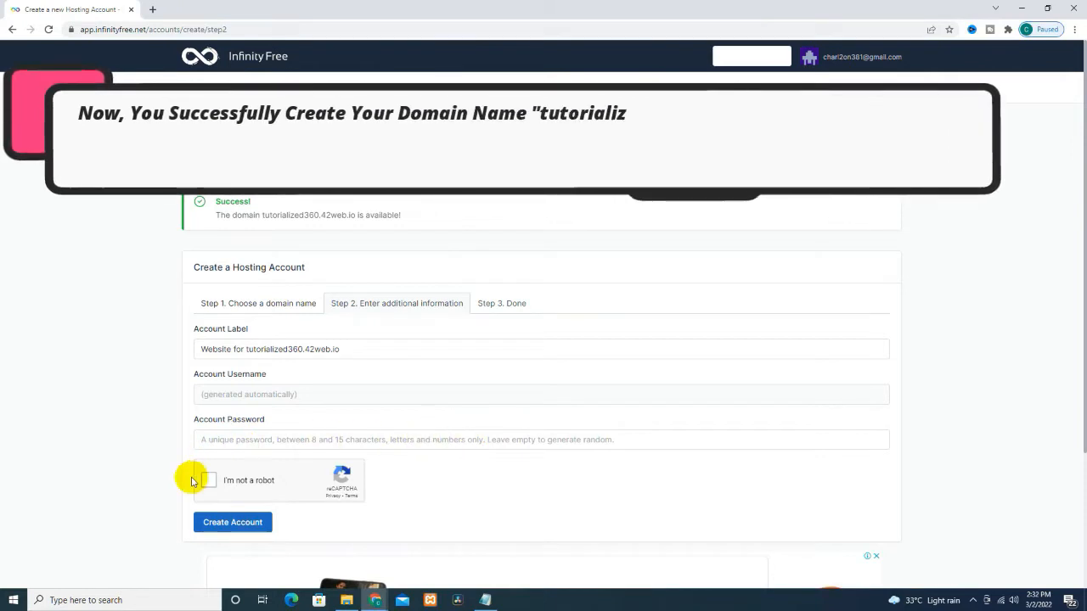
click(230, 303)
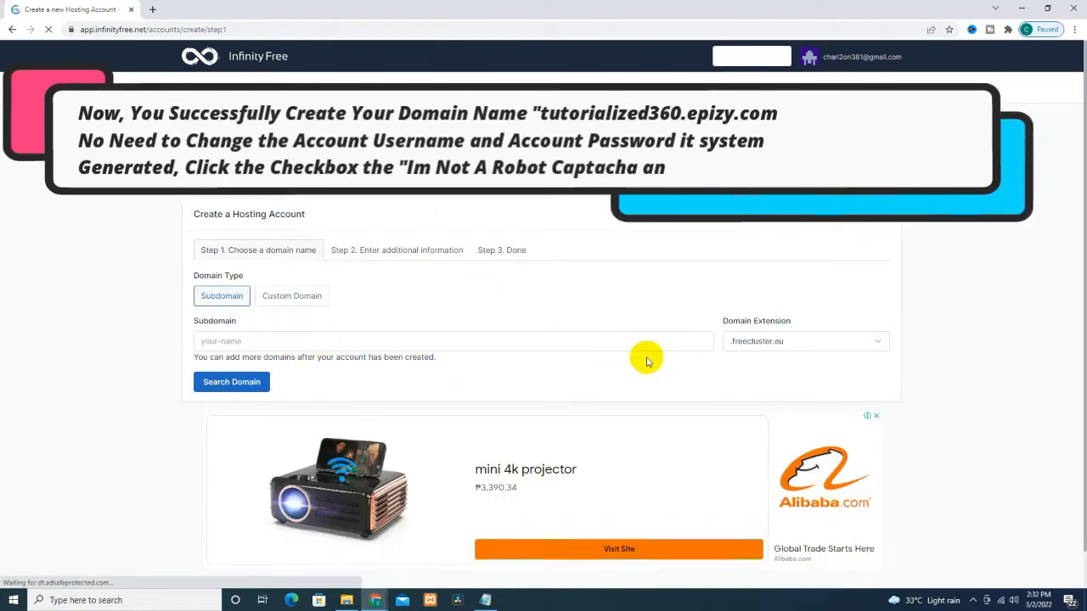
Step: Search availability of the subdomain tutorialized360official with the .epizy.com extension
click(756, 343)
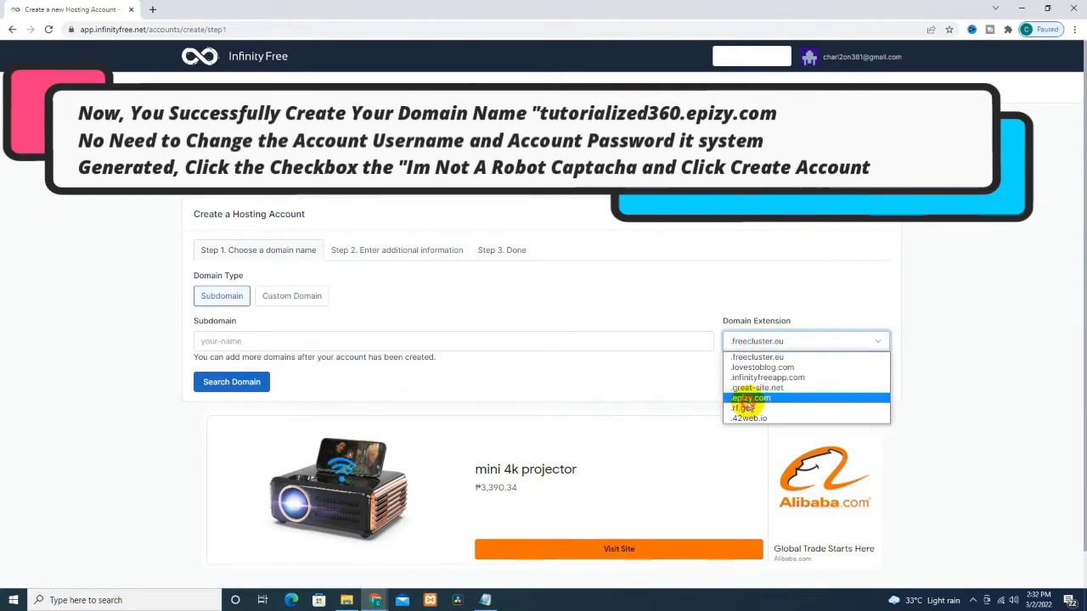
click(747, 398)
click(307, 340)
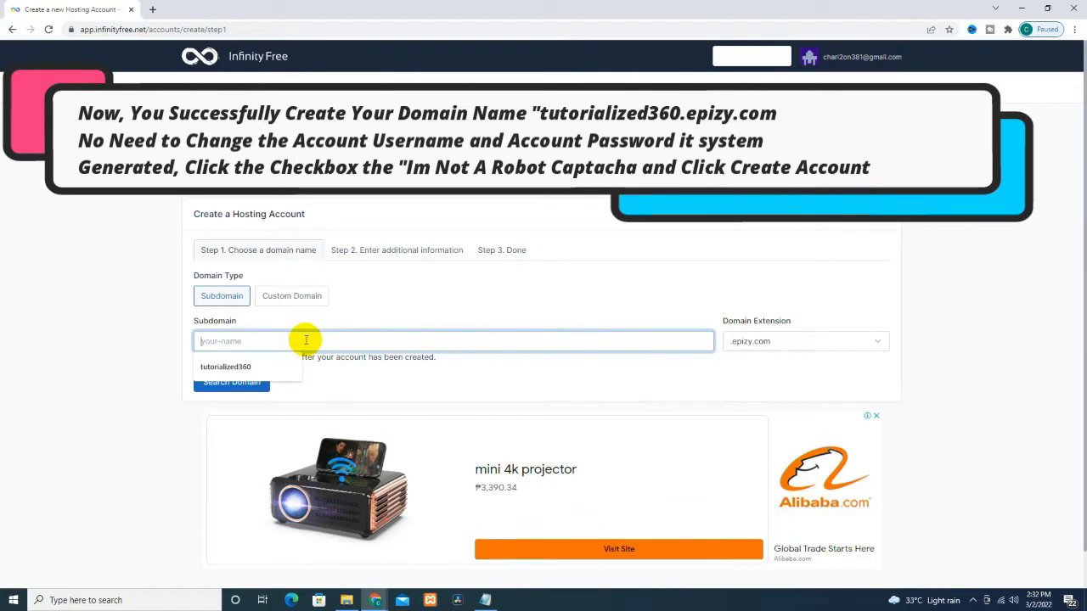
click(229, 367)
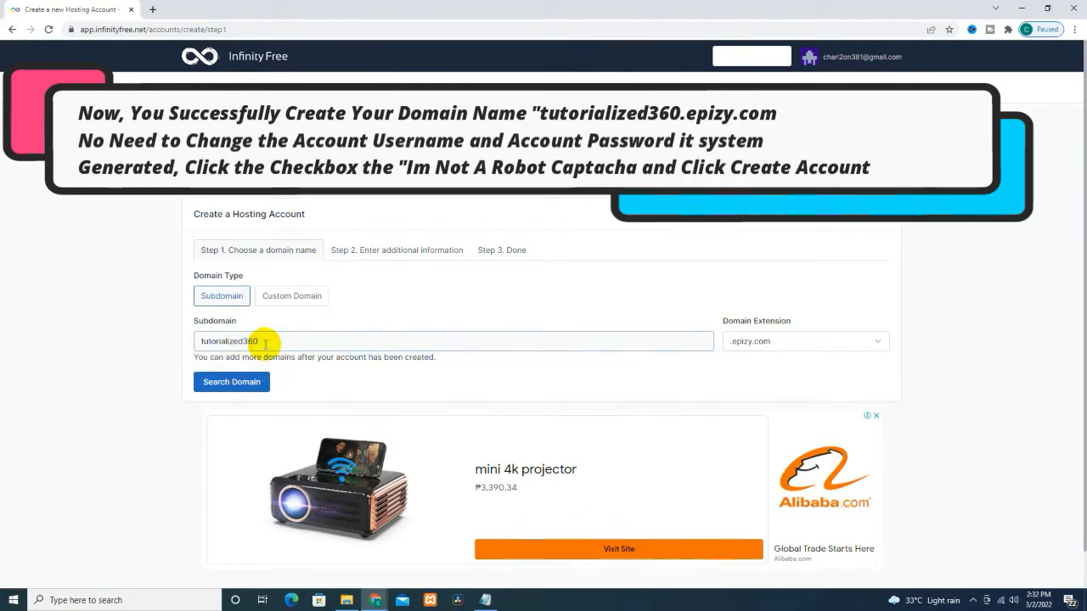
click(265, 342)
text(official)
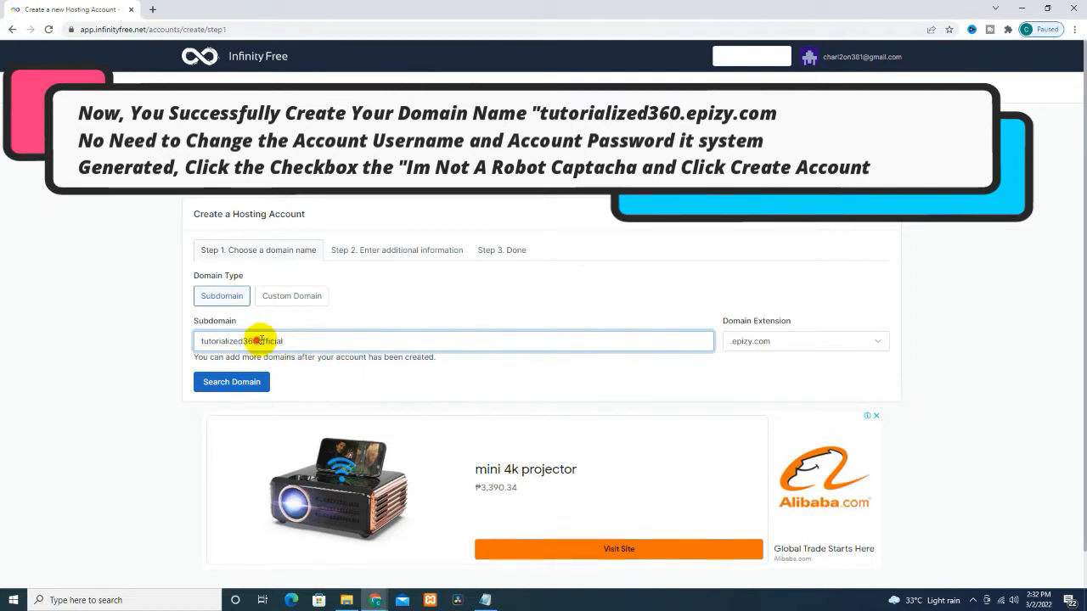
drag(257, 341, 496, 338)
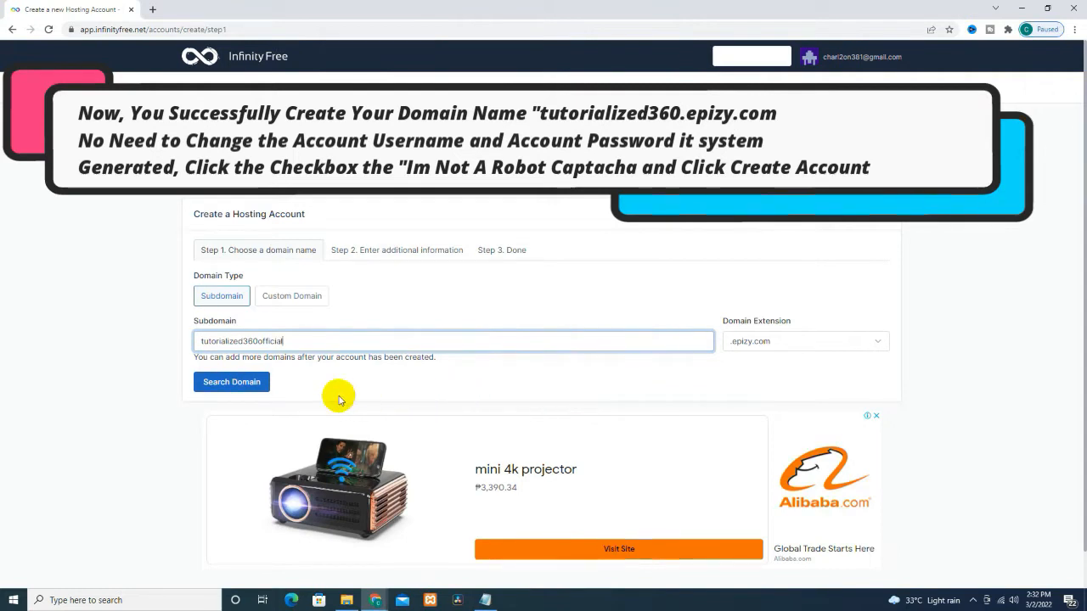
click(231, 382)
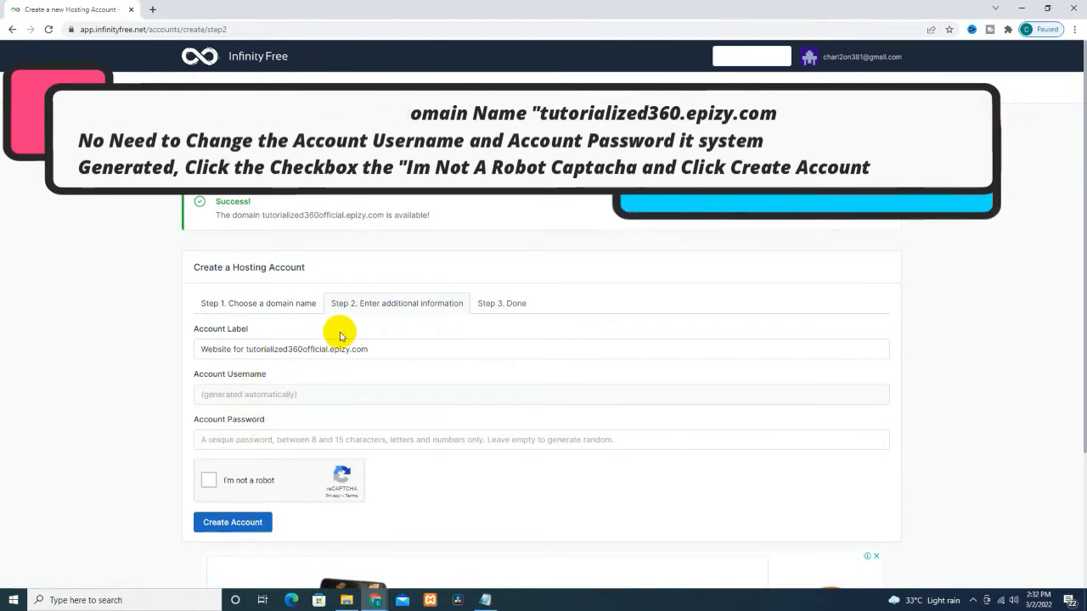
Step: Leave the account label and password as generated, pass the reCAPTCHA, and zoom to 150%
drag(201, 347, 413, 347)
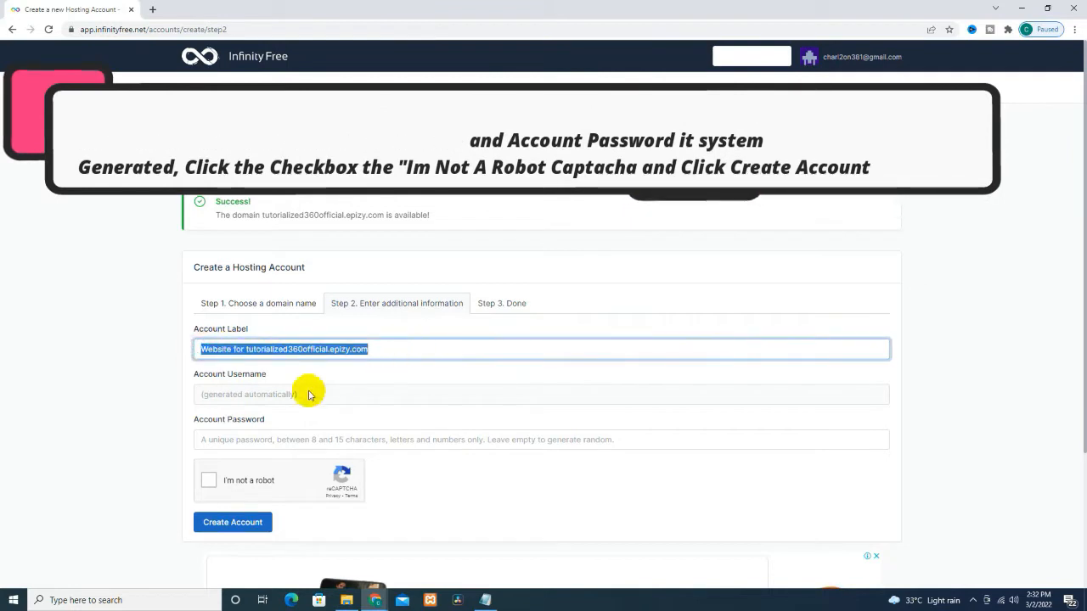
click(196, 394)
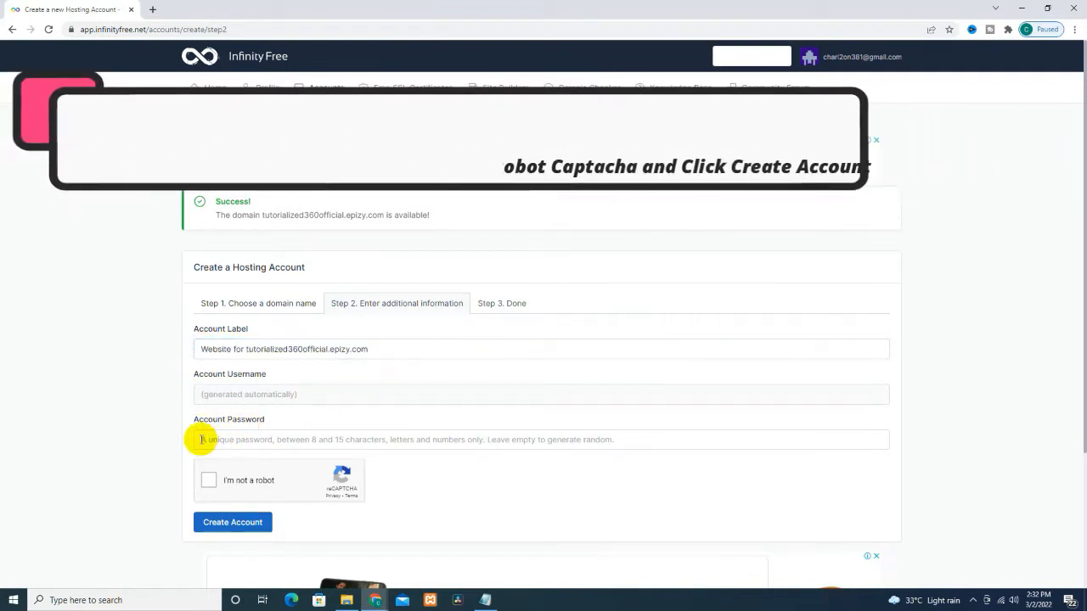
click(201, 439)
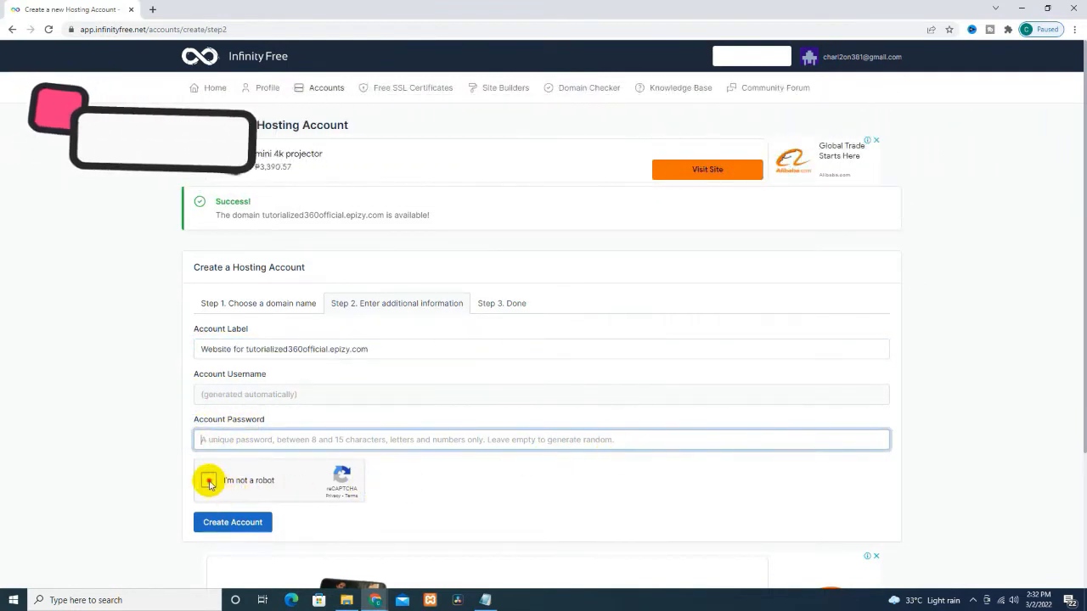
click(209, 481)
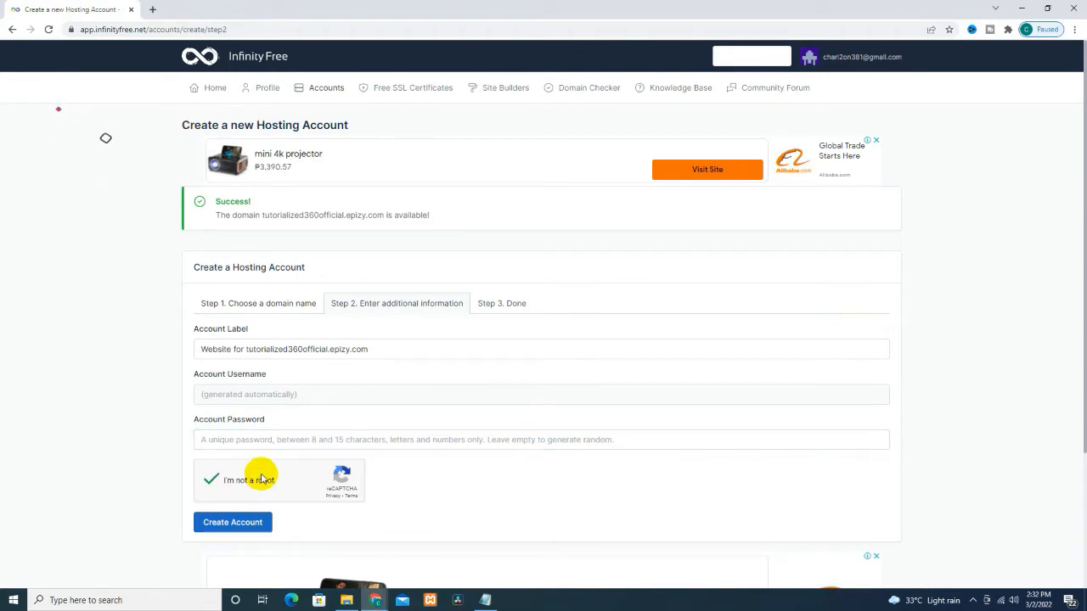
key(ctrl+plus)
key(ctrl+plus)
key(ctrl+plus)
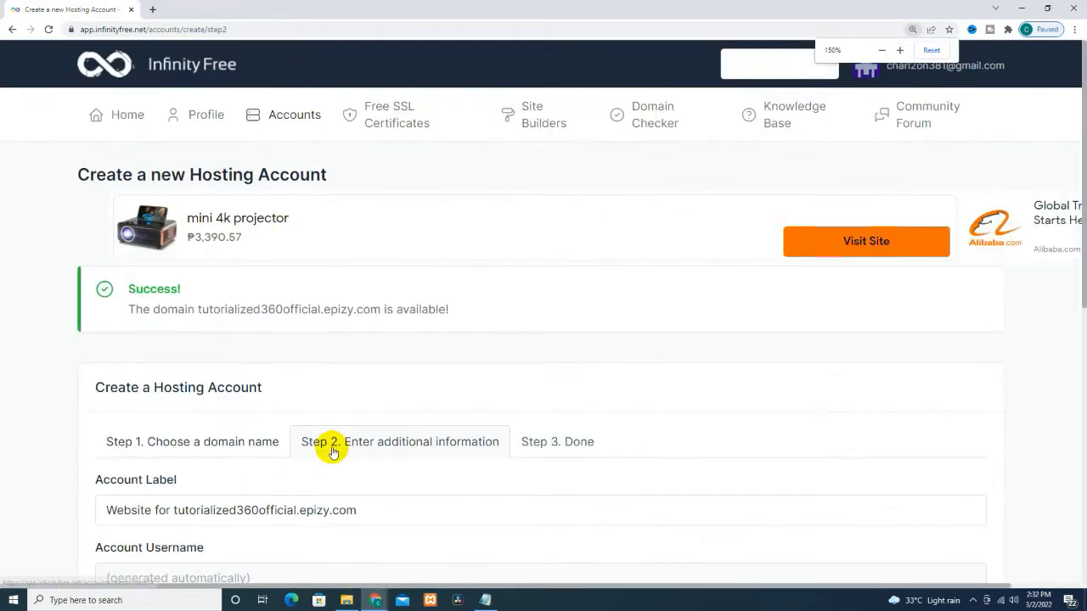
scroll(330, 434, up, 1)
drag(133, 139, 468, 146)
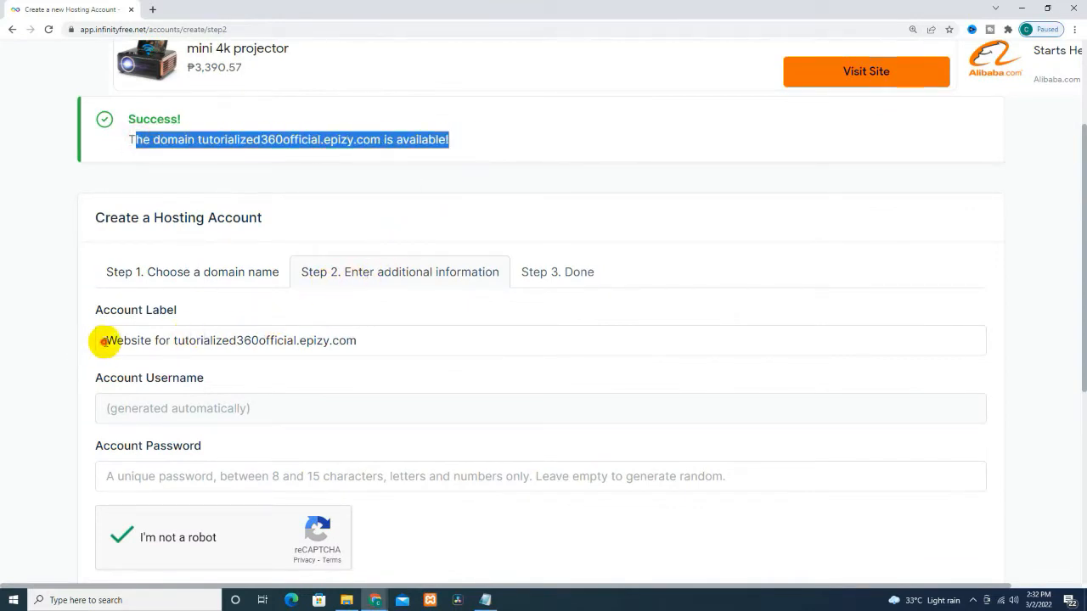
Step: Create the hosting account, then reduce the page zoom to 110%
drag(105, 340, 404, 340)
scroll(255, 373, down, 1)
click(116, 349)
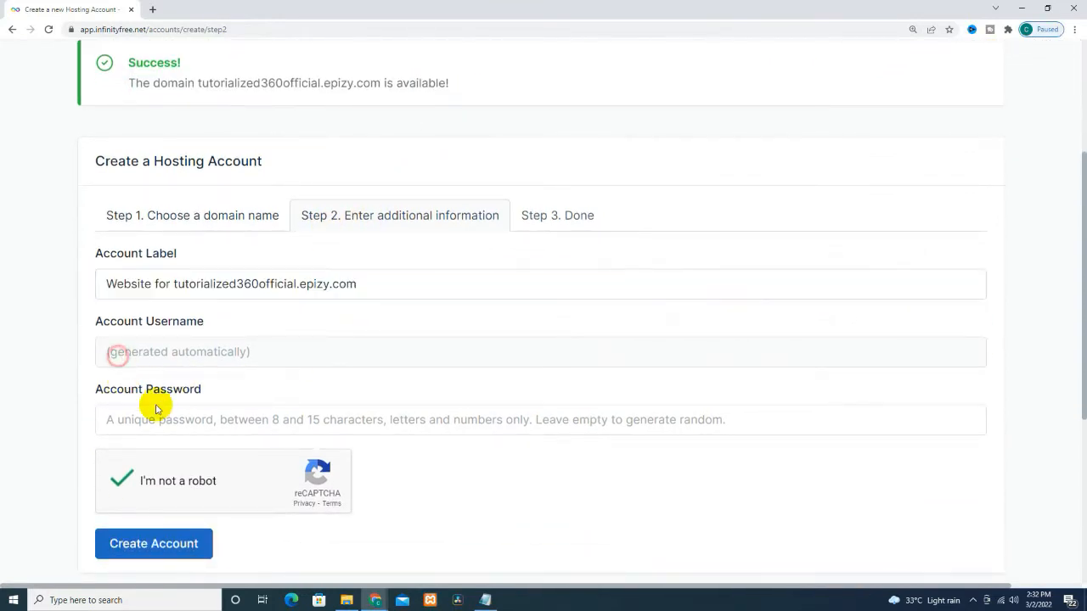
click(165, 410)
scroll(268, 421, down, 2)
click(132, 437)
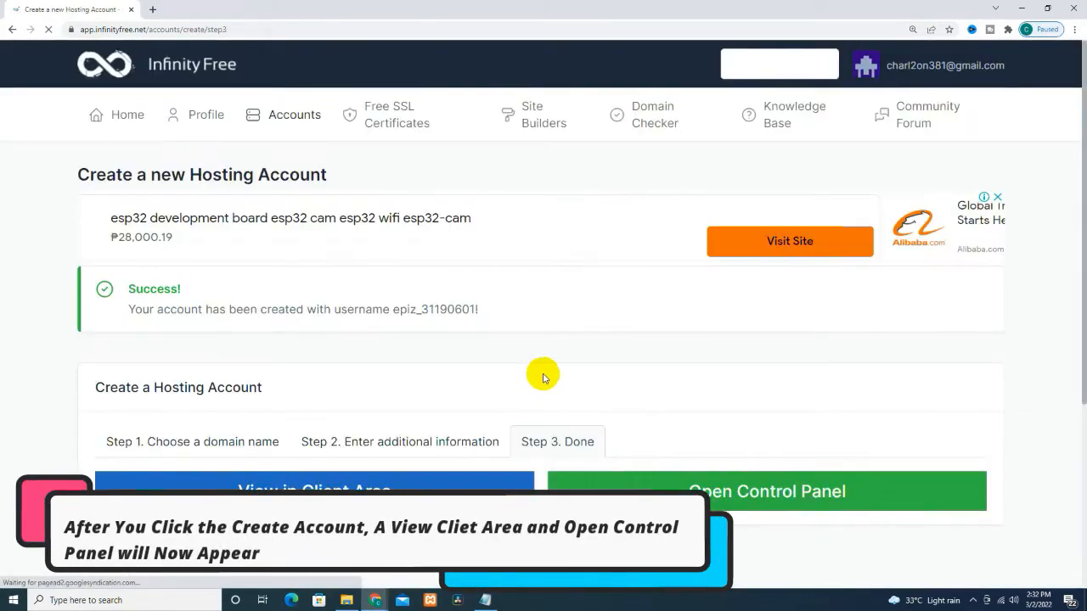
scroll(538, 382, down, 2)
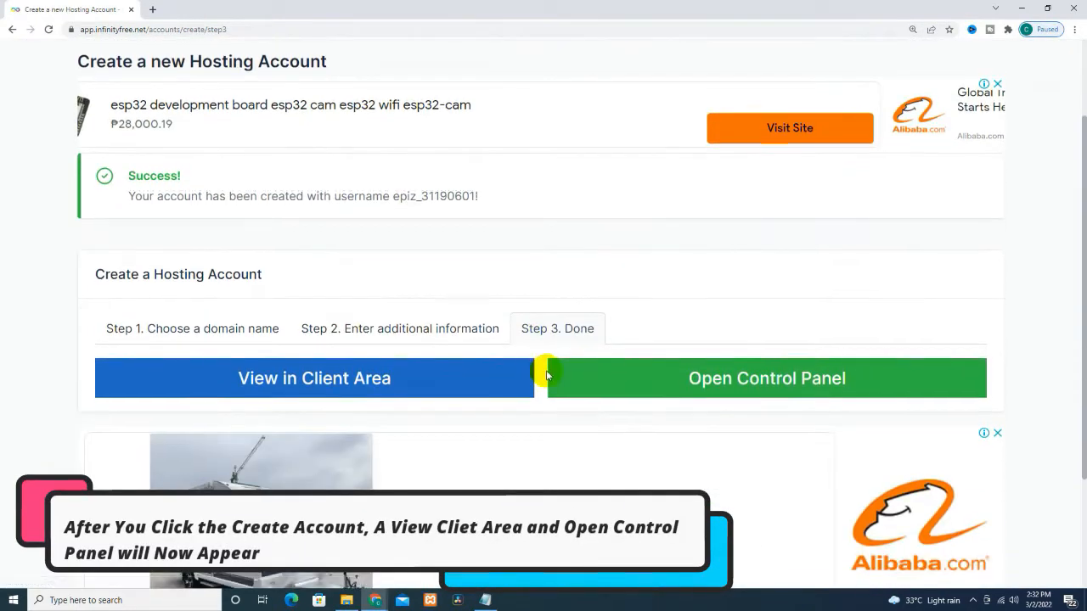
key(ctrl+minus)
key(ctrl+minus)
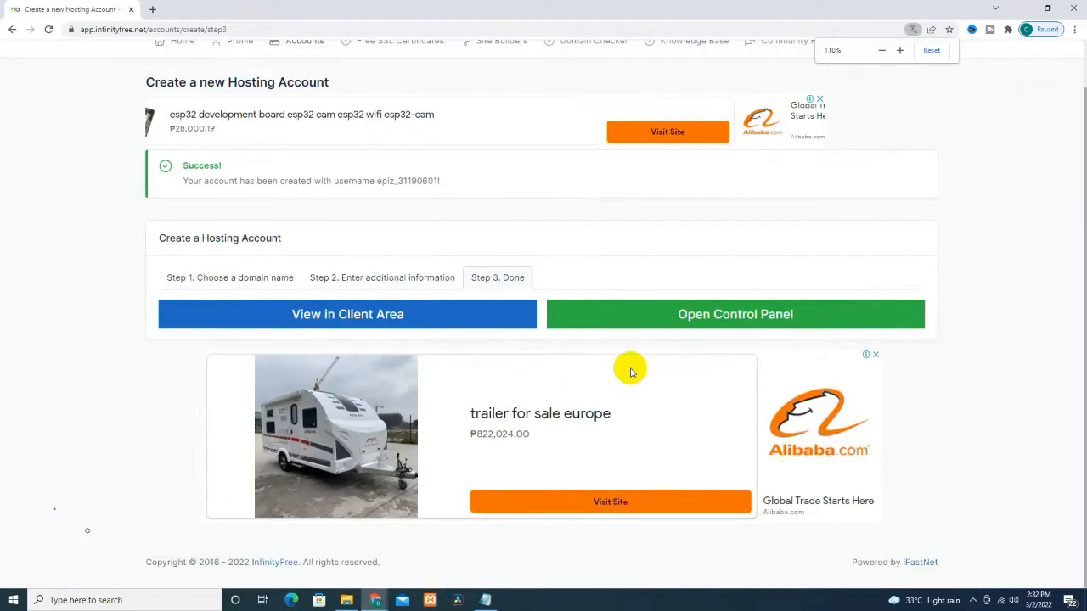
Step: Open the new account's control panel and approve the service e-mails notice
click(685, 323)
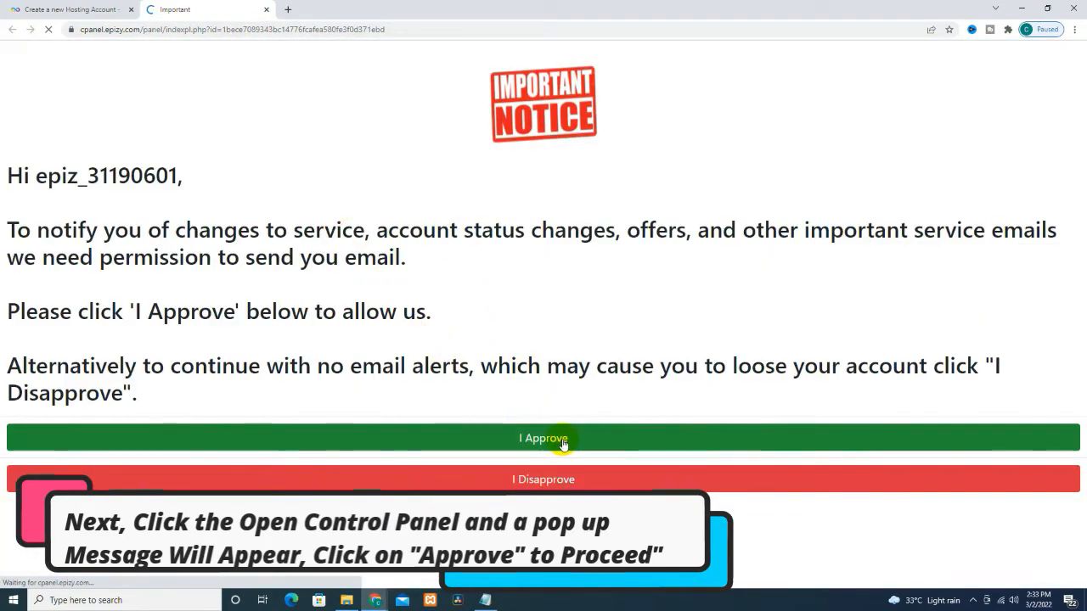
click(561, 442)
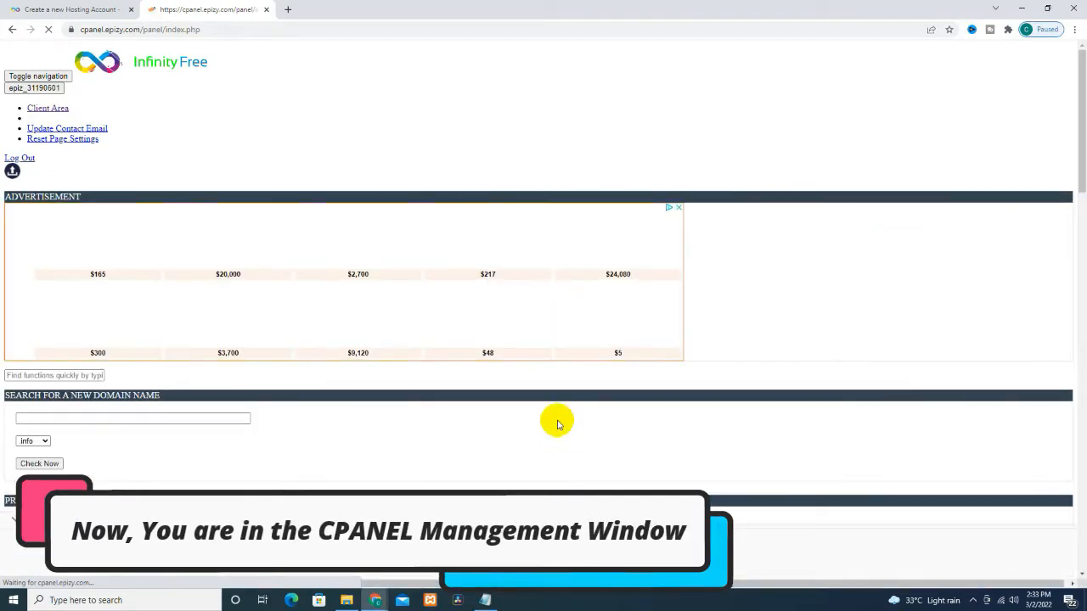
Step: Browse the control panel sections, then open File Manager from the hosting account page
scroll(558, 425, down, 2)
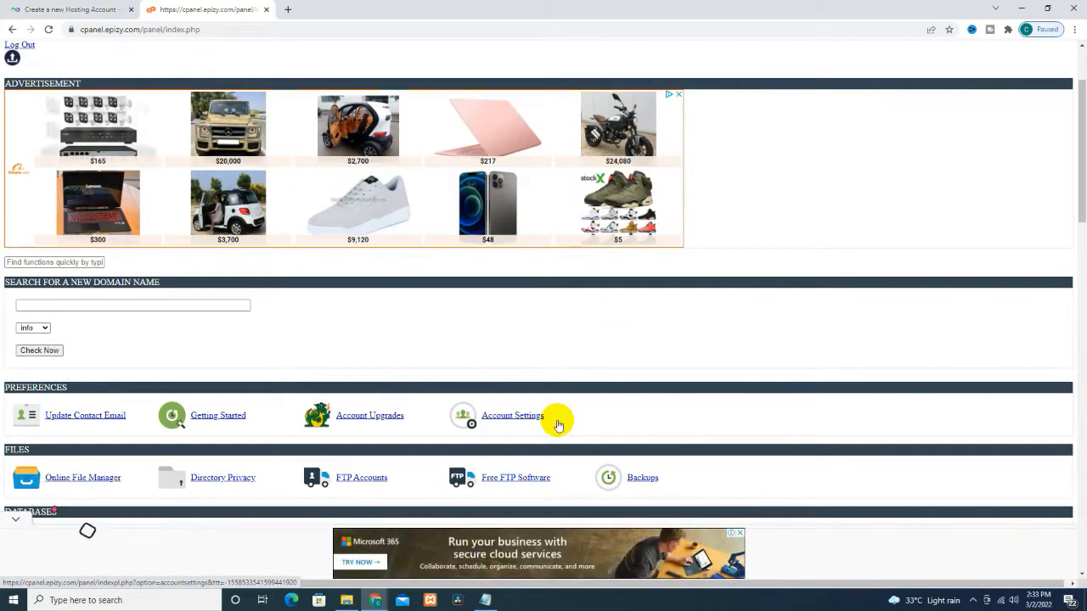
scroll(558, 424, down, 2)
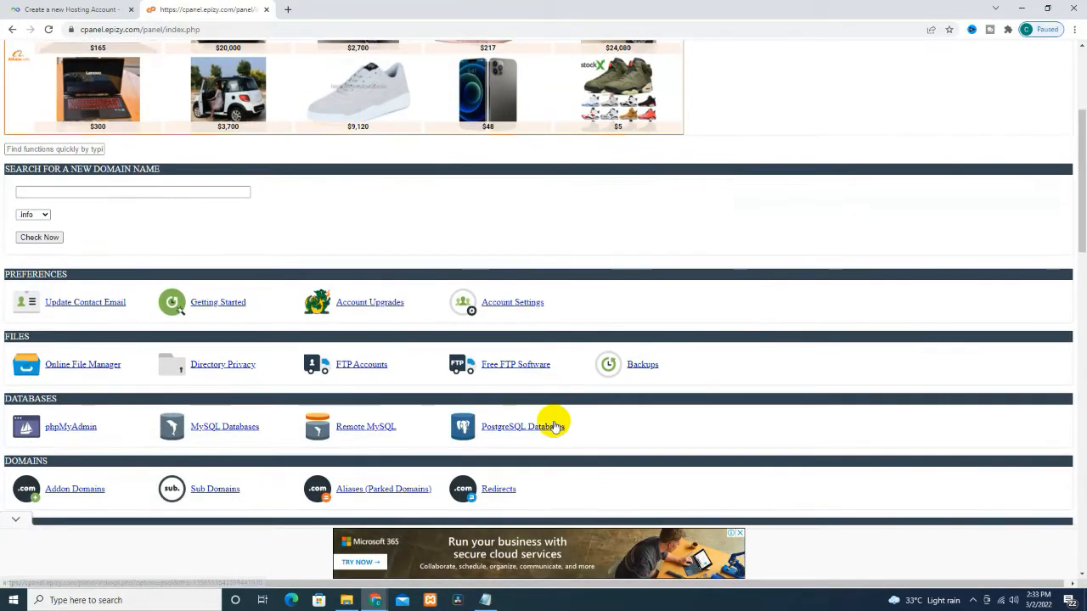
scroll(556, 426, down, 4)
scroll(553, 424, up, 2)
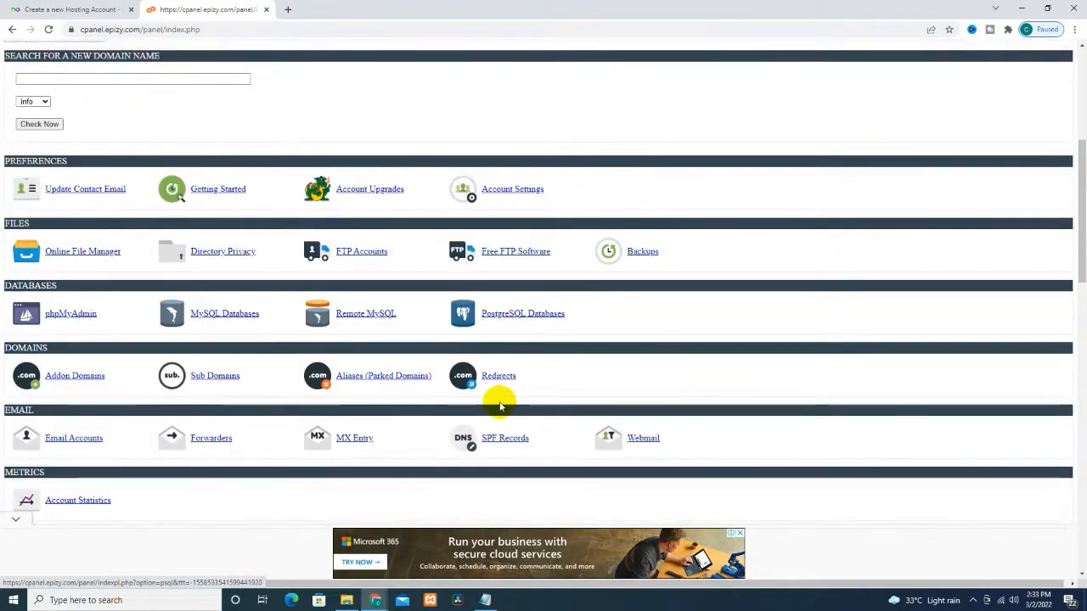
scroll(443, 365, up, 2)
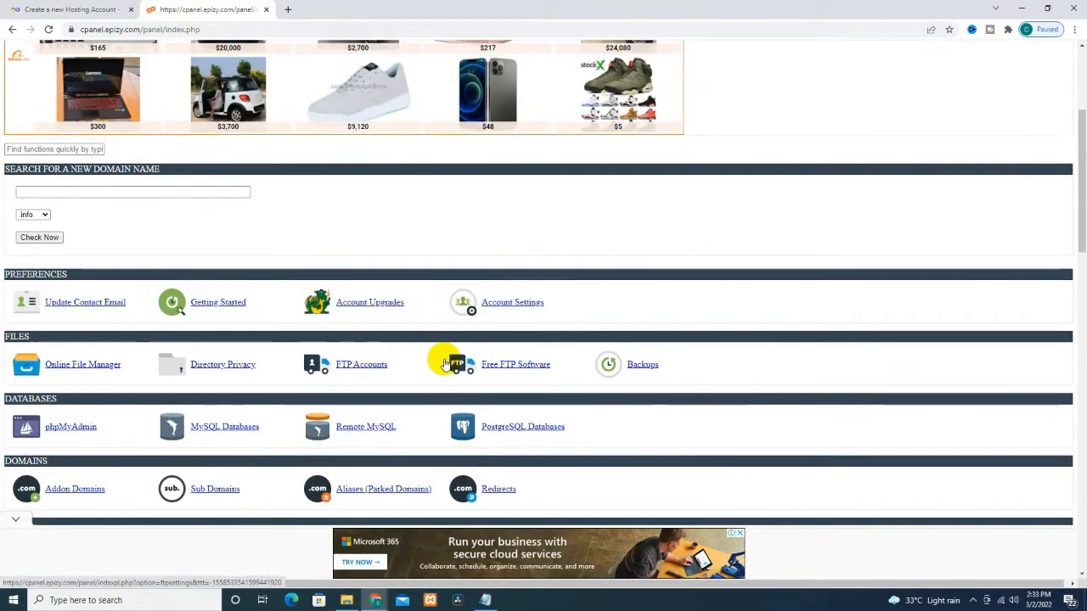
scroll(443, 364, up, 2)
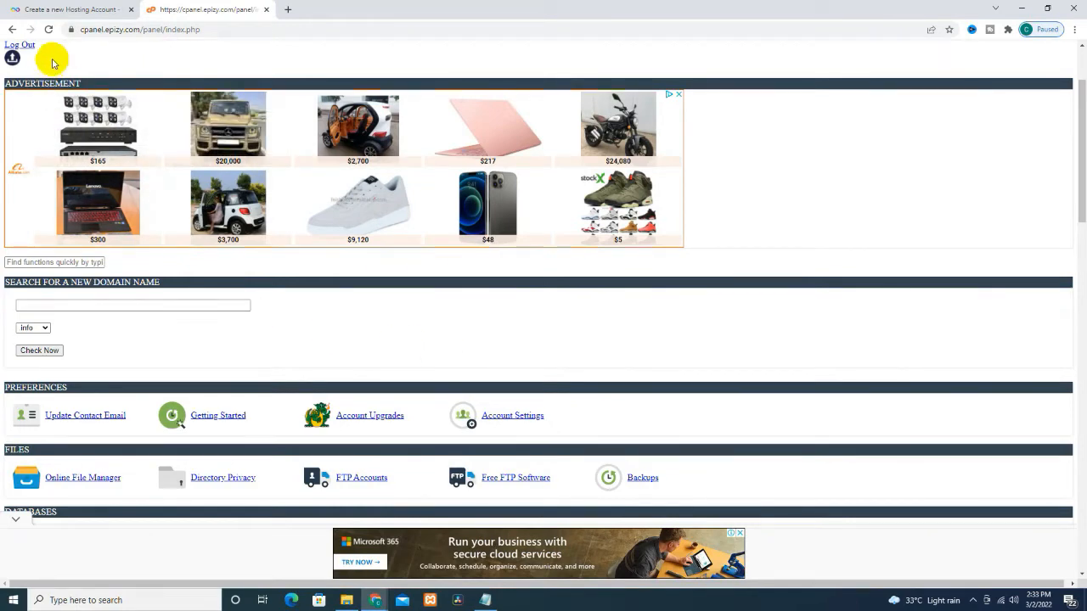
click(79, 8)
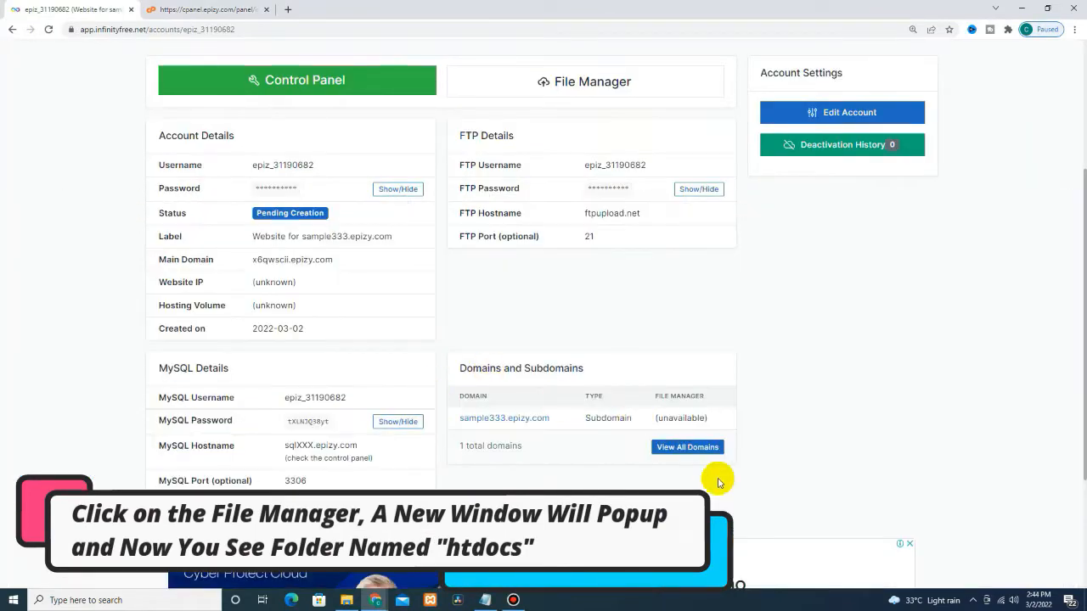
click(973, 600)
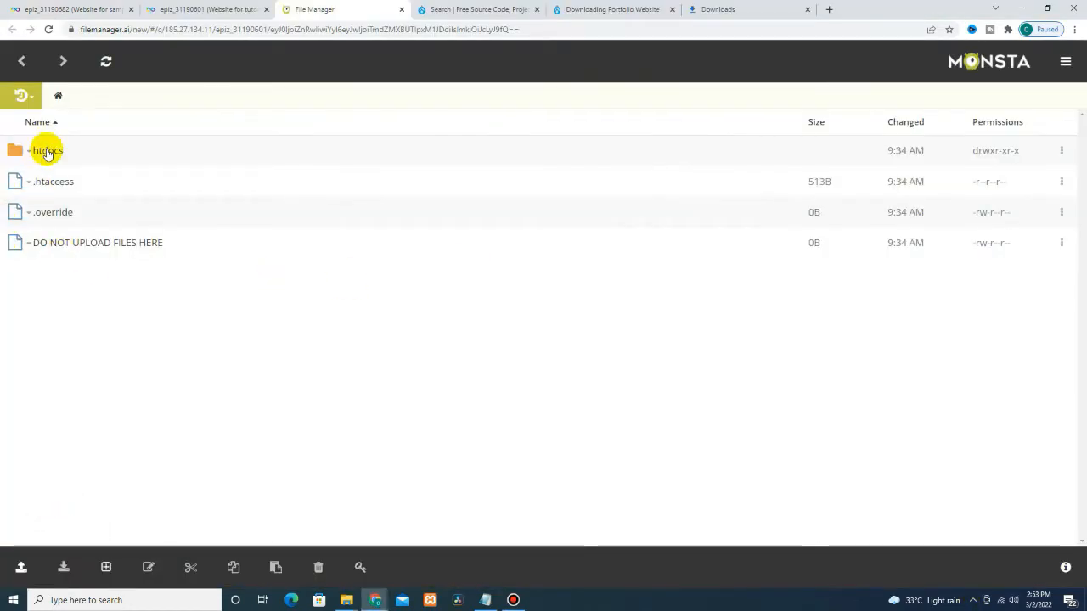
Step: Open htdocs, check the placeholder file's actions, then bring the Notepad notes forward
click(47, 151)
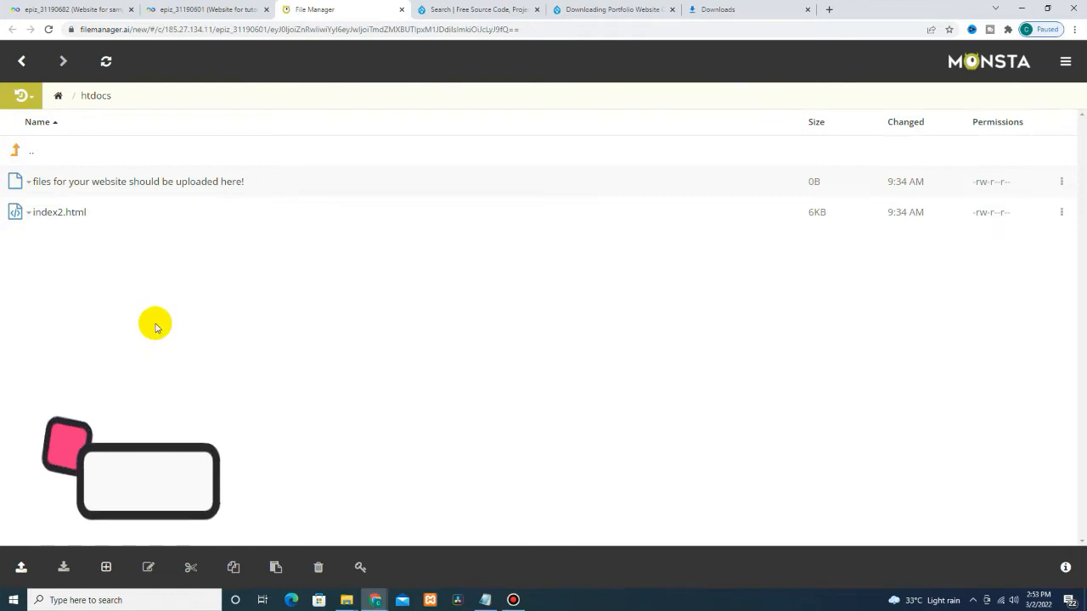
right_click(117, 179)
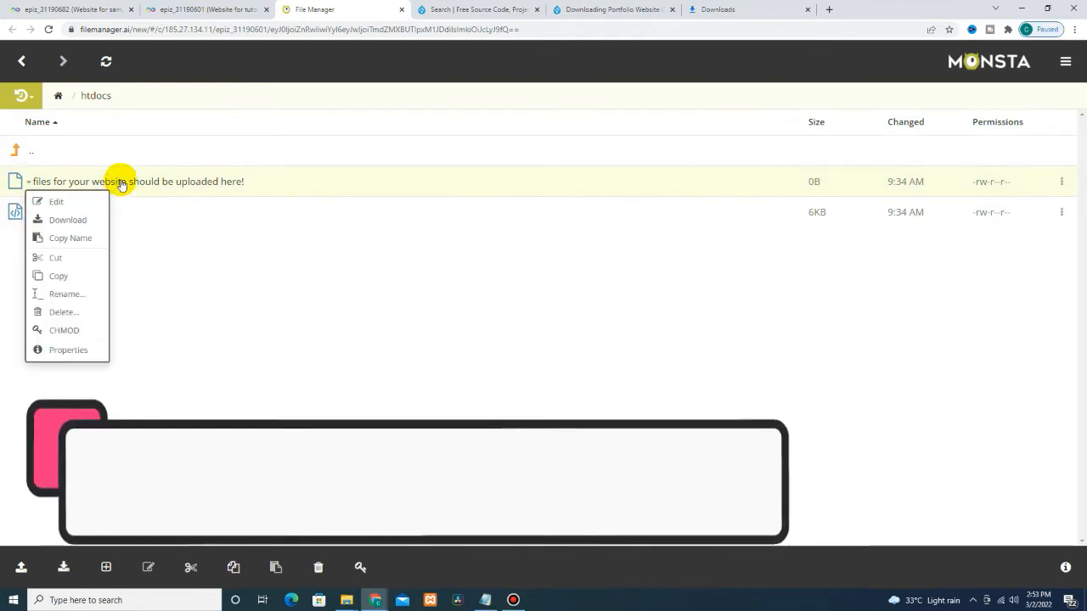
click(366, 402)
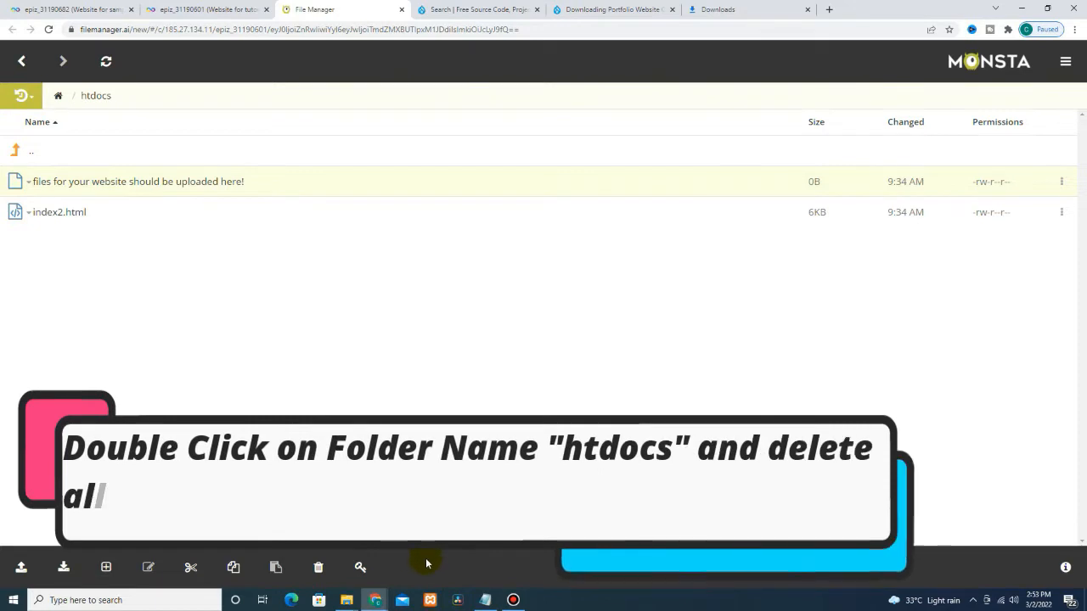
click(484, 600)
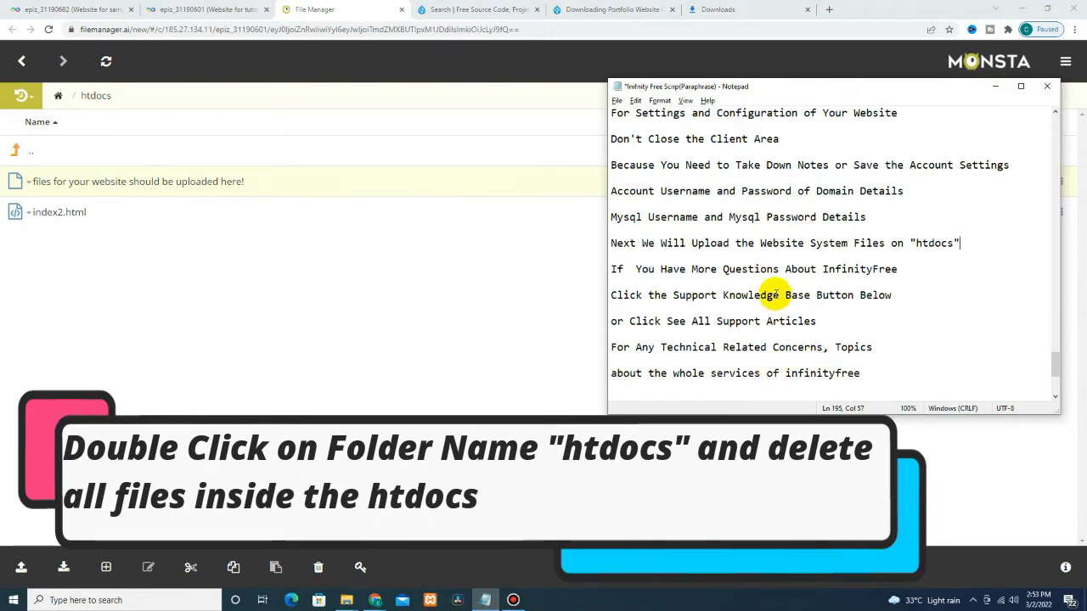
Step: Finish the Notepad delete note with 'and Leave it all Blank', add blank lines, and return to the file manager
key(Return)
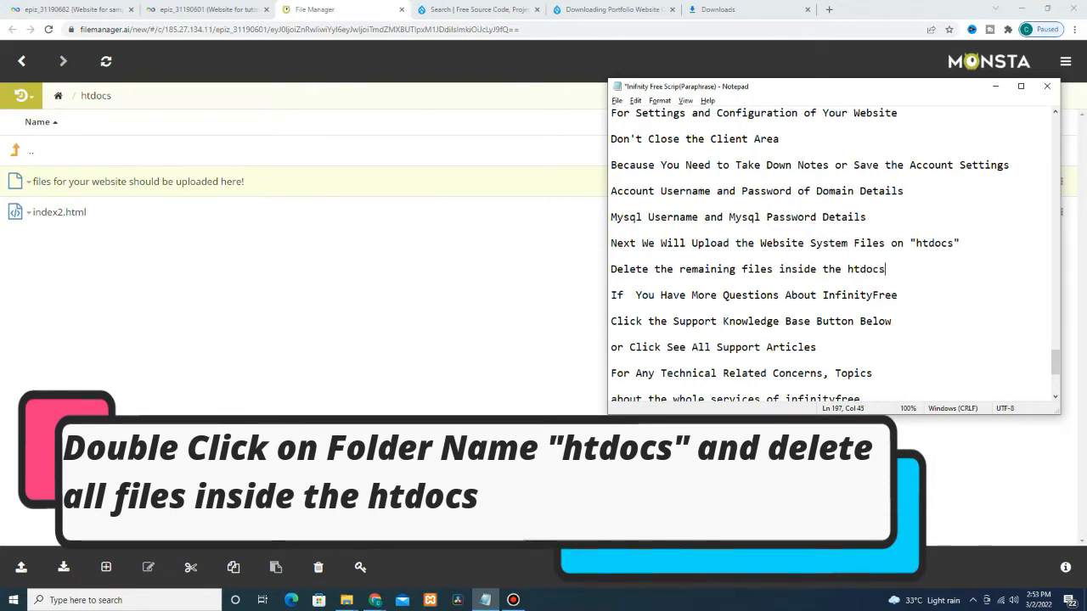
key(Return)
key(Return)
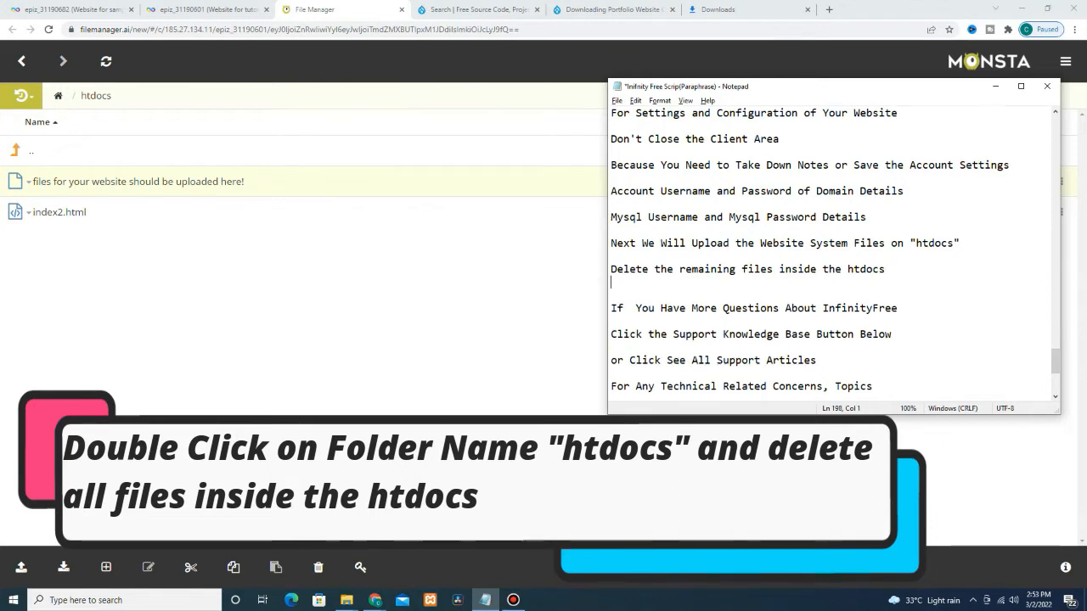
text(and Leave )
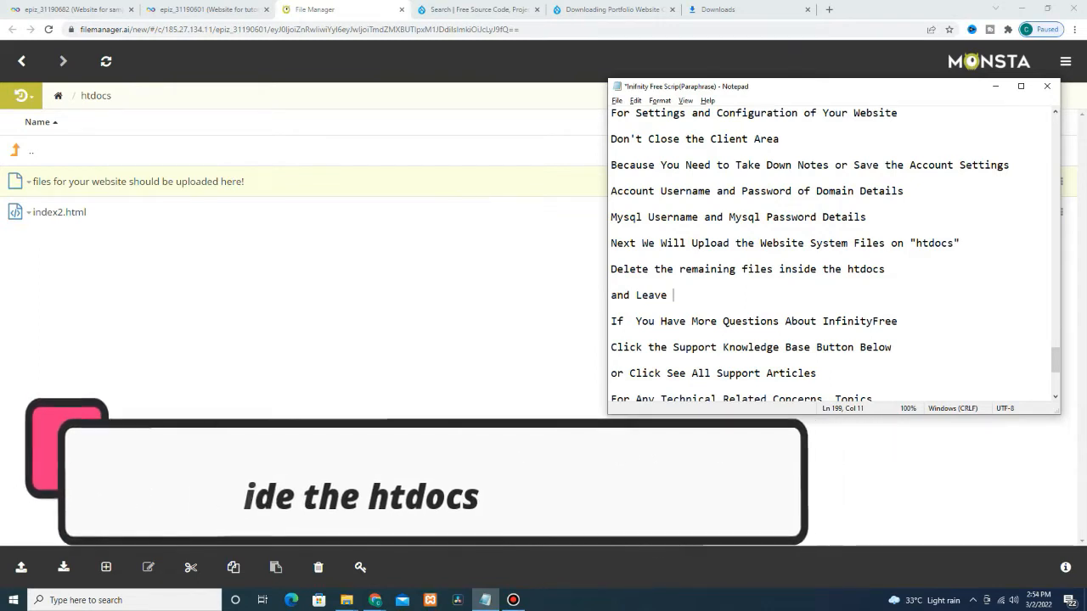
text(a)
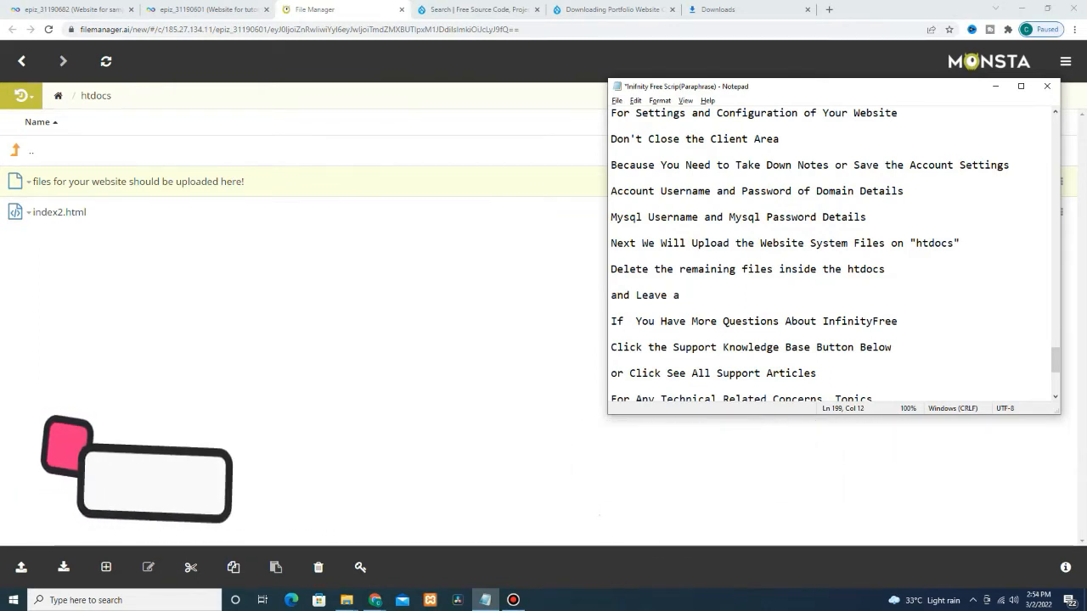
key(BackSpace)
text(it al)
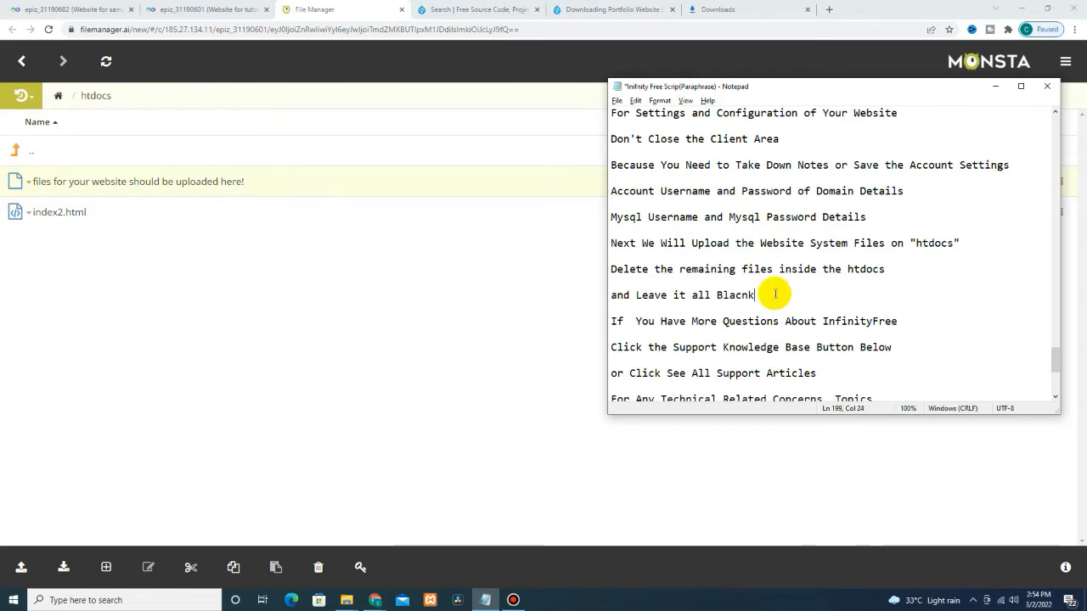
text(l Blank)
key(Return)
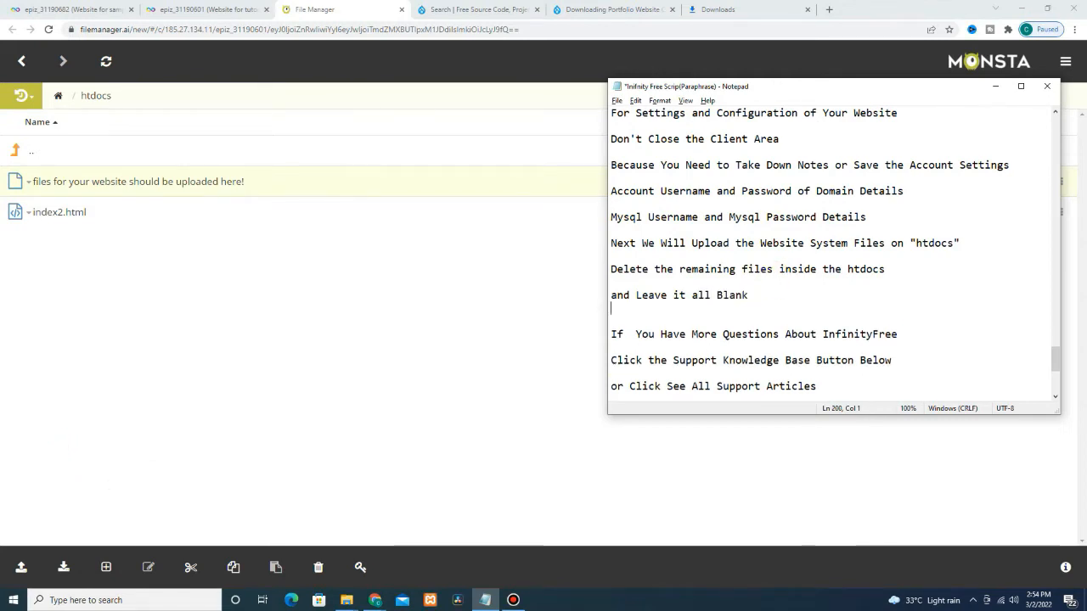
key(Return)
click(214, 315)
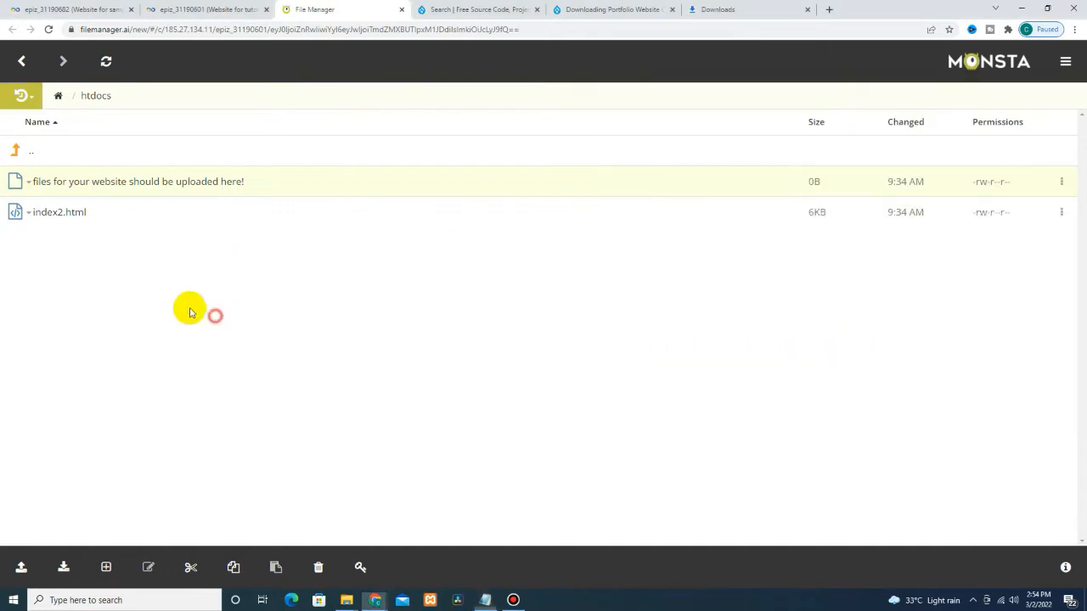
Step: Start deleting the placeholder file in htdocs, dismiss the warning without deleting, and return to Notepad
right_click(136, 183)
click(175, 308)
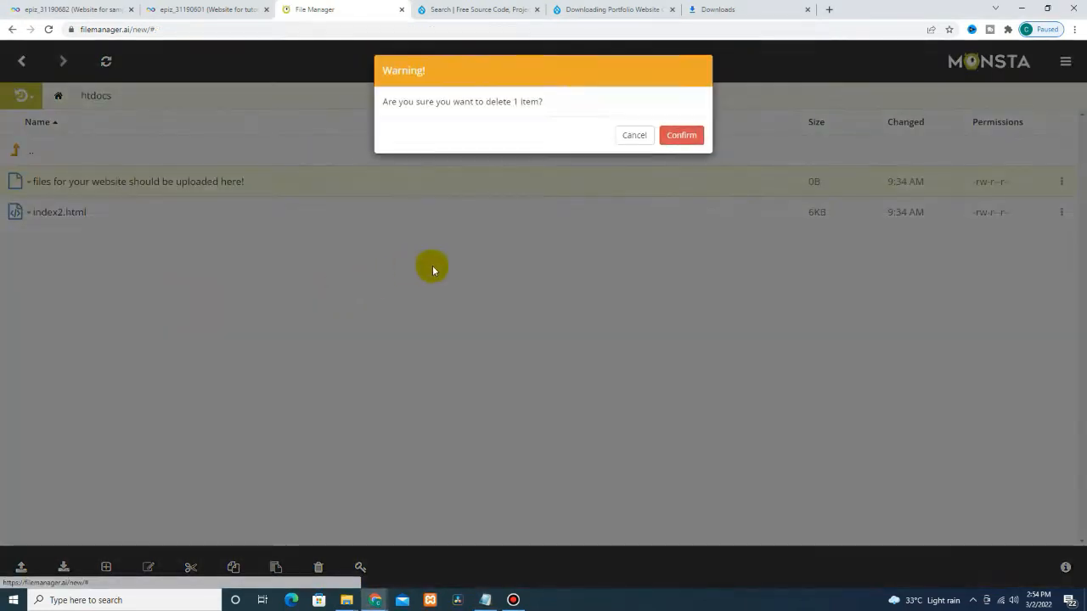
click(701, 73)
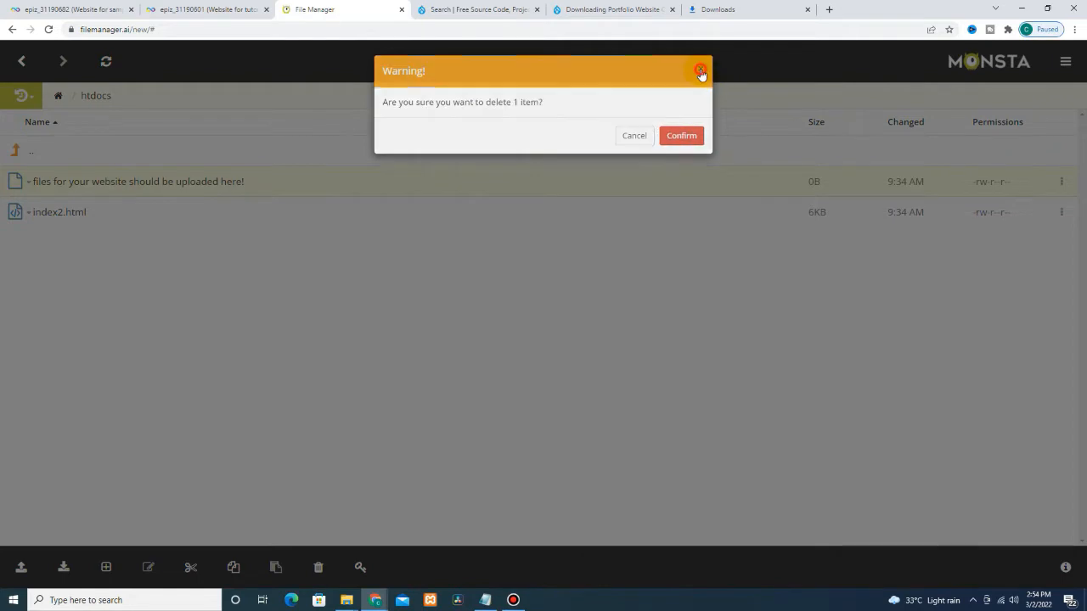
click(492, 605)
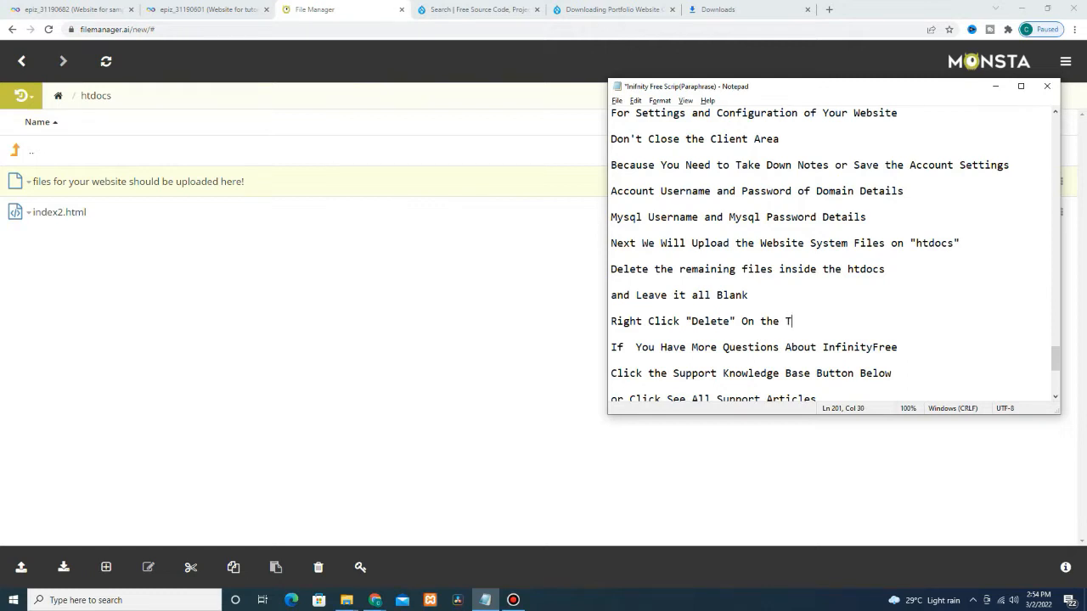
Step: Complete the 'On the Two Files' line and copy the placeholder file's name from its Rename box
text(s)
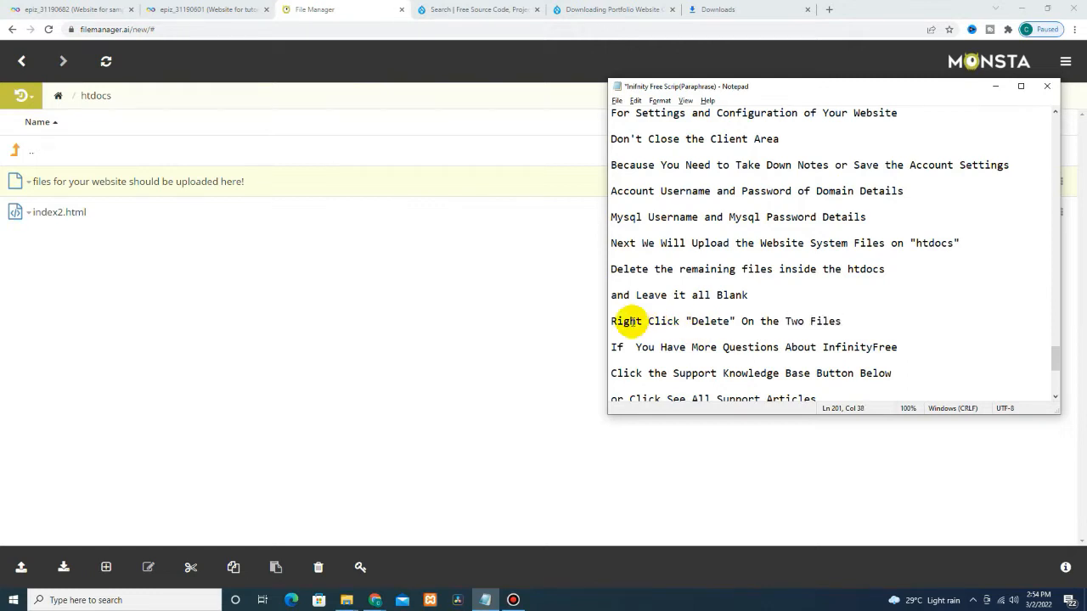
key(Return)
key(Return)
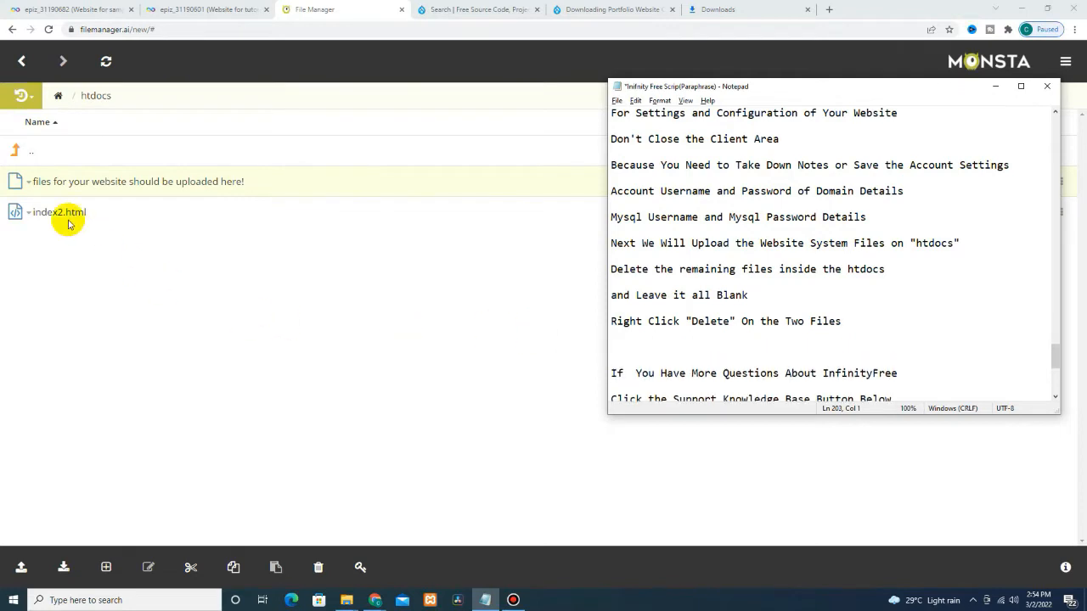
right_click(179, 192)
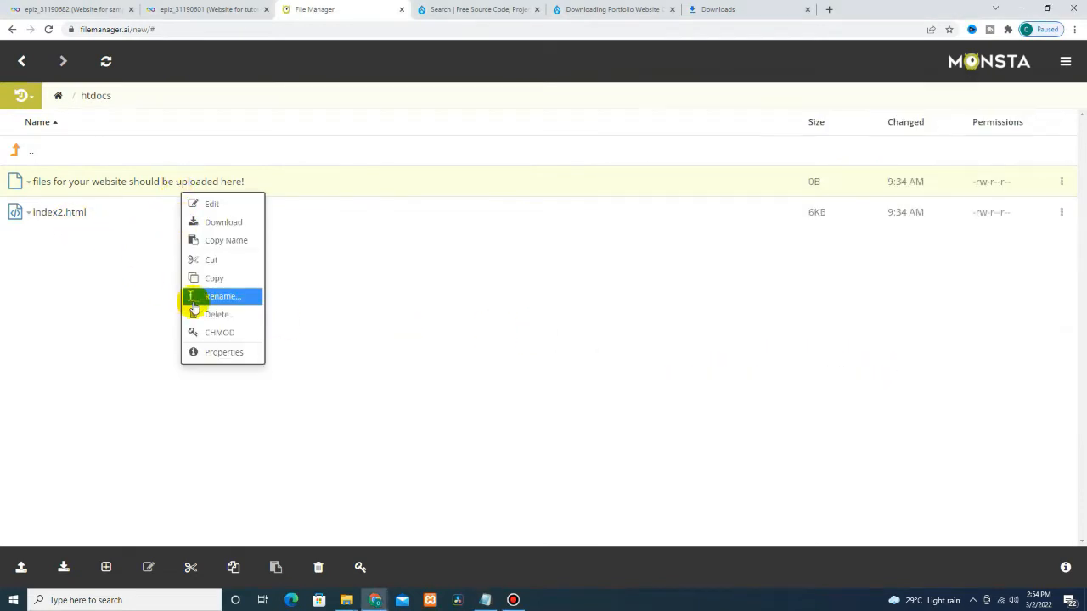
click(204, 296)
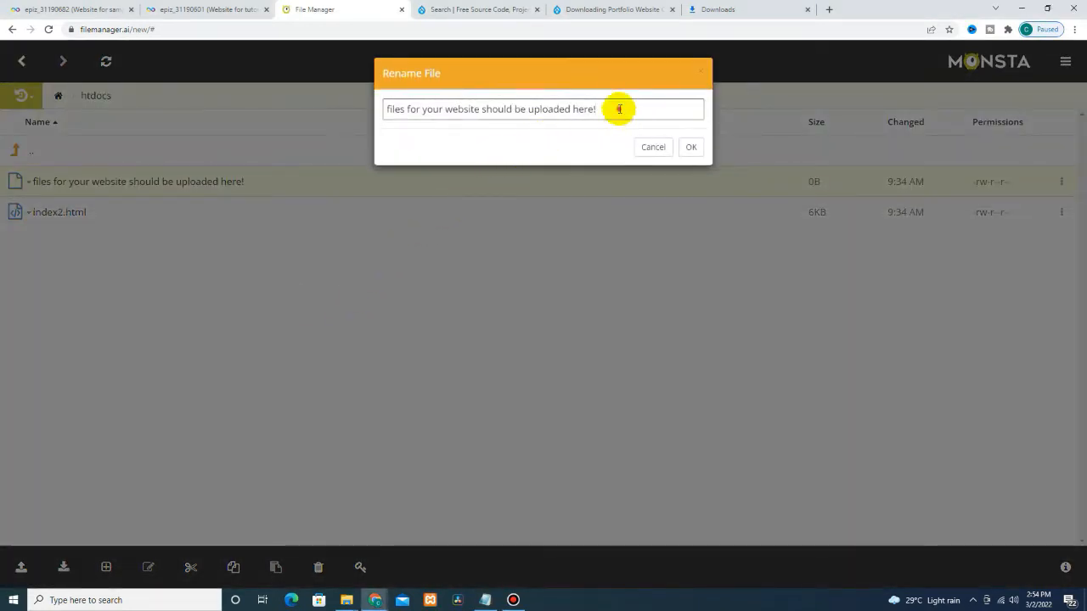
drag(613, 109, 157, 77)
click(646, 155)
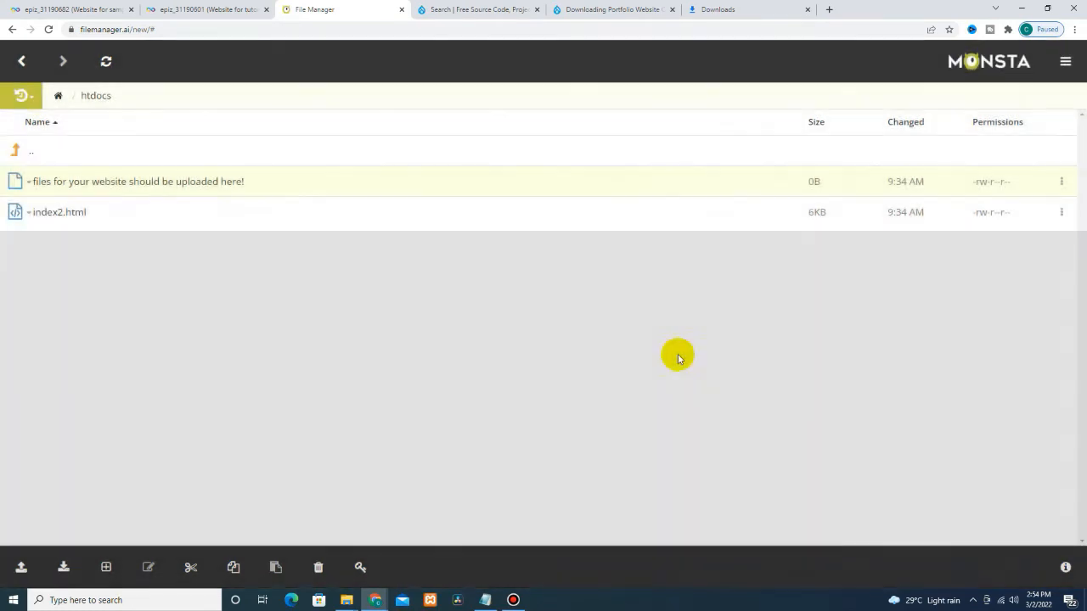
key(alt+Tab)
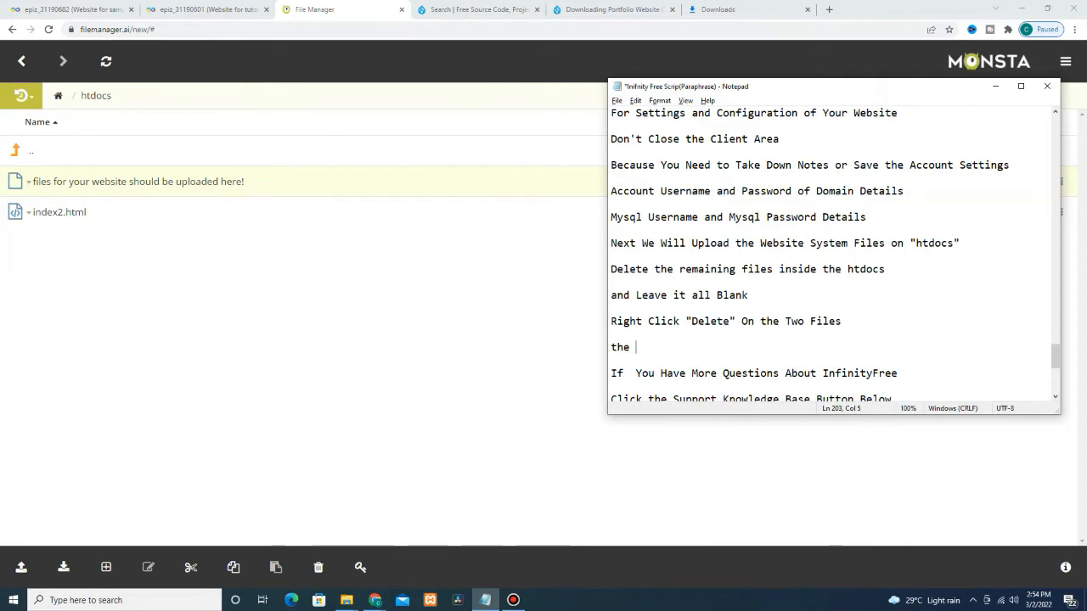
Step: Add 'and the "index2.html"' to the Notepad script, copying the name from Rename without renaming
key(Return)
key(Return)
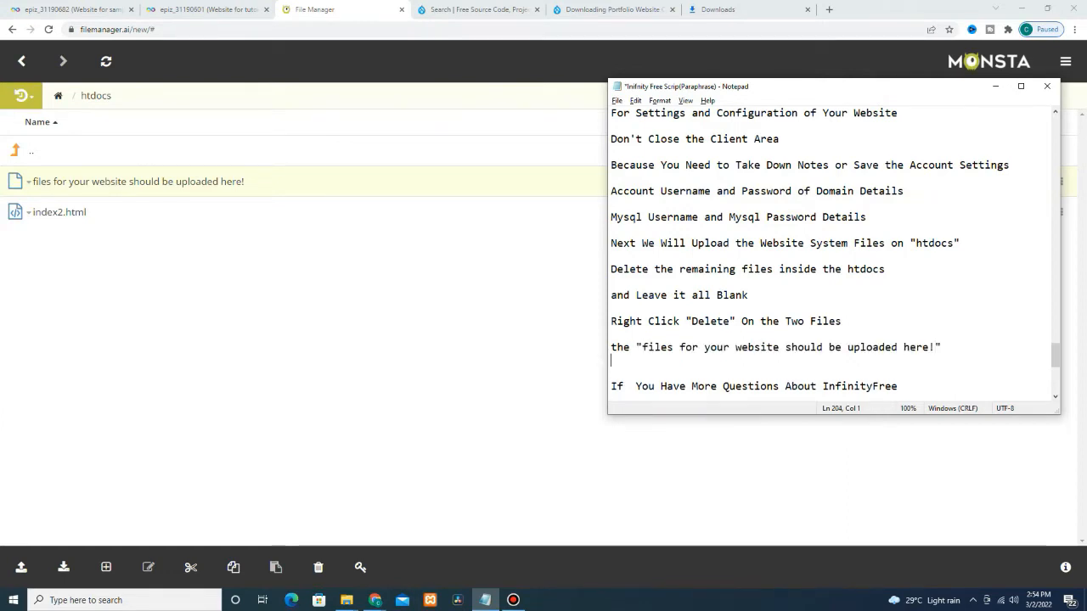
text(and the)
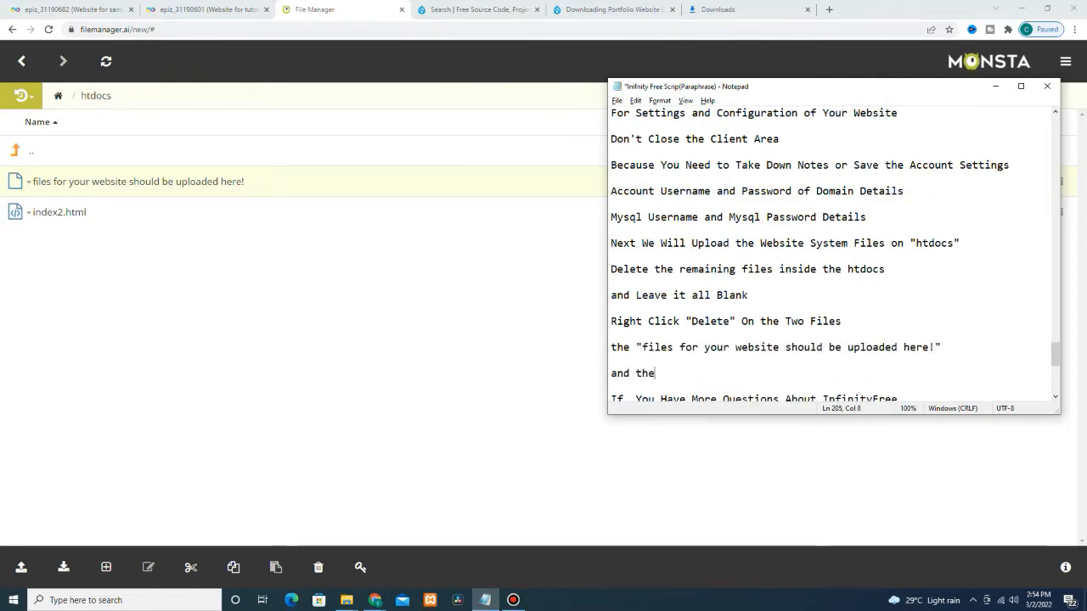
text( ")
click(60, 213)
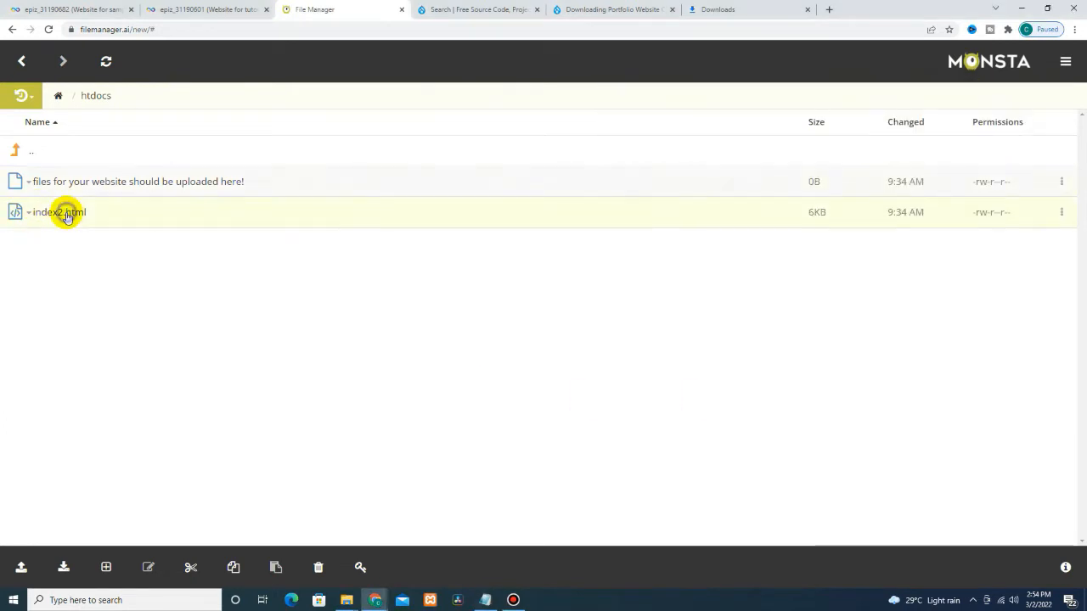
right_click(68, 214)
click(99, 323)
key(alt+Tab)
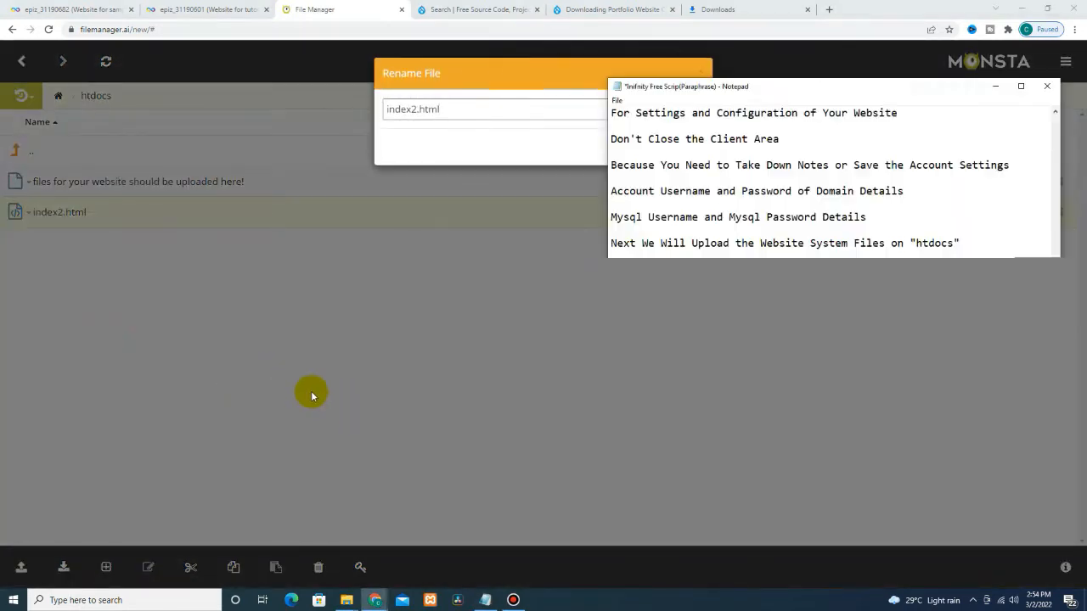
double_click(485, 113)
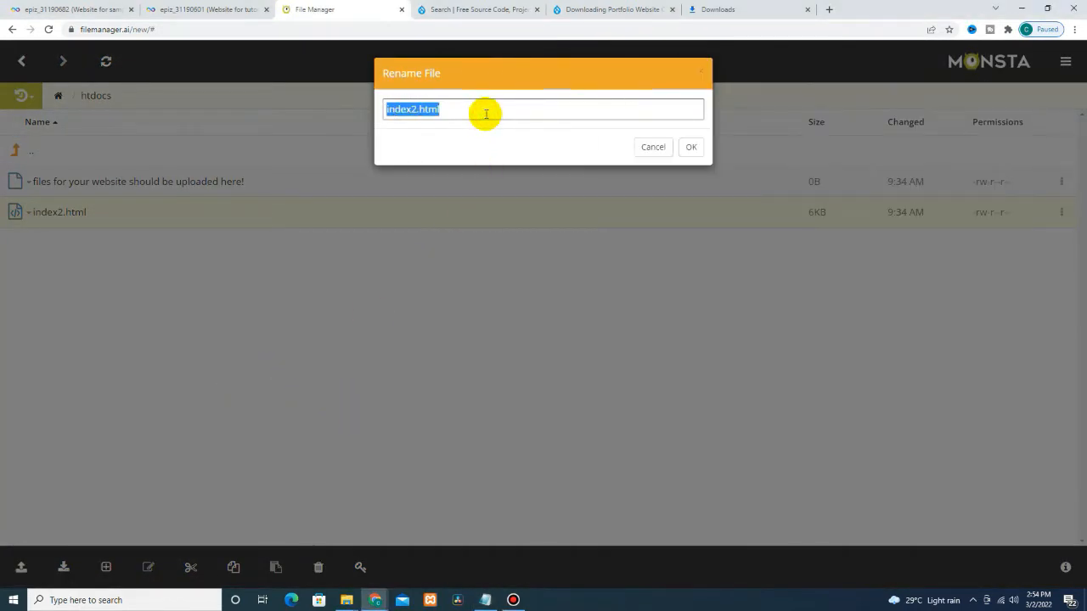
key(alt+Tab)
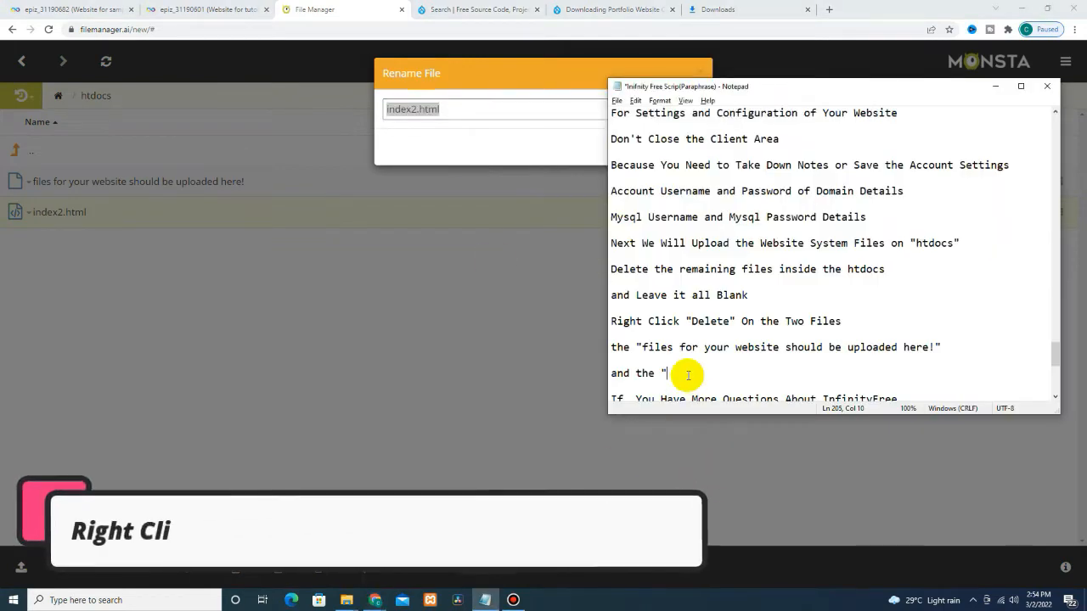
text(index2.html)
text(")
key(Return)
key(Return)
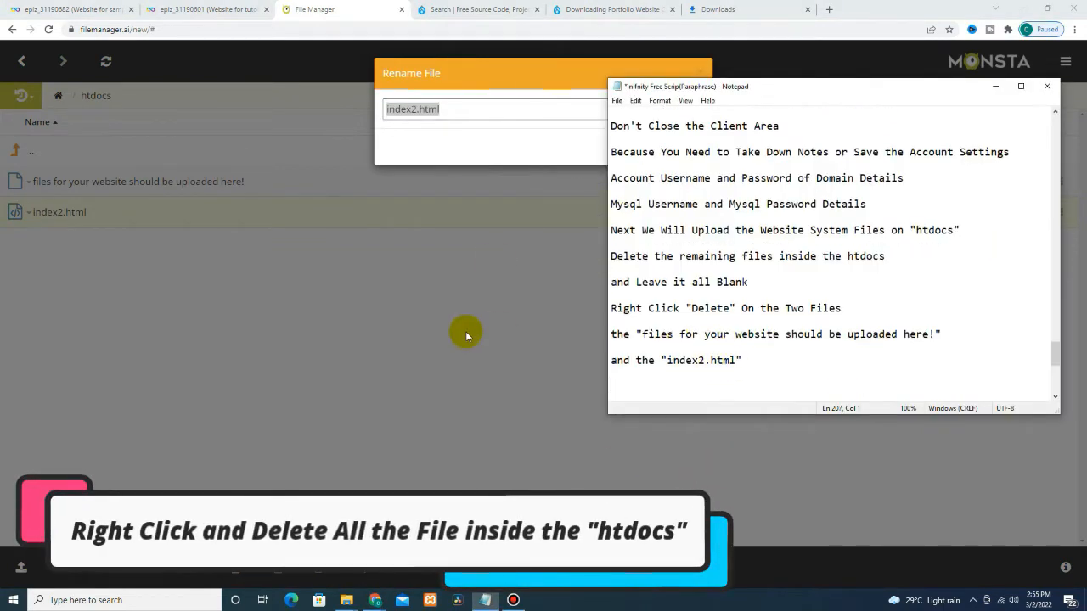
click(639, 69)
click(704, 75)
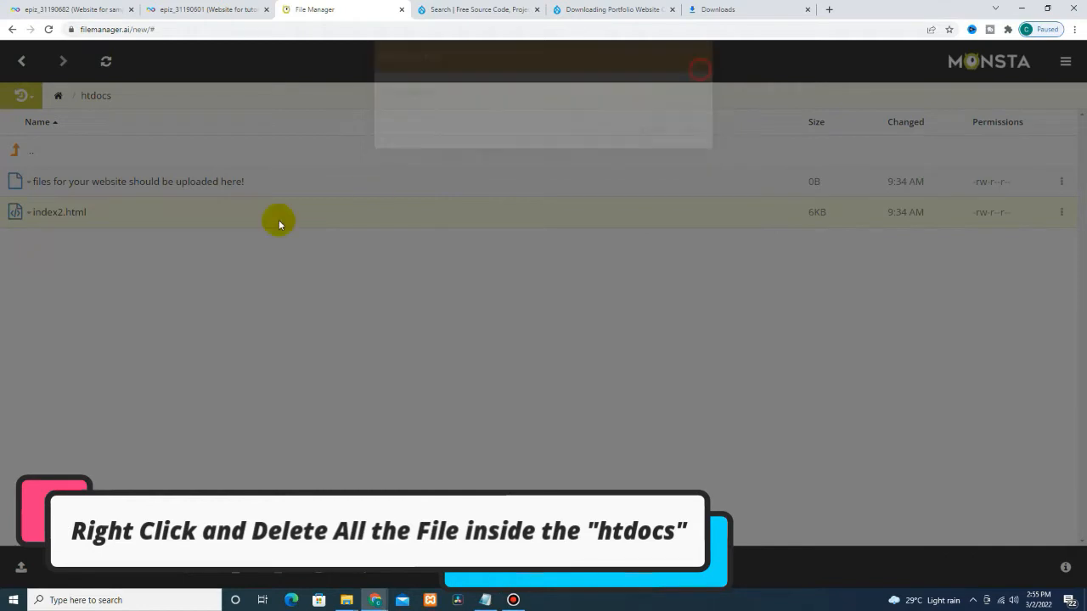
Step: Delete the placeholder file and index2.html from htdocs, confirming each warning
right_click(98, 182)
right_click(102, 181)
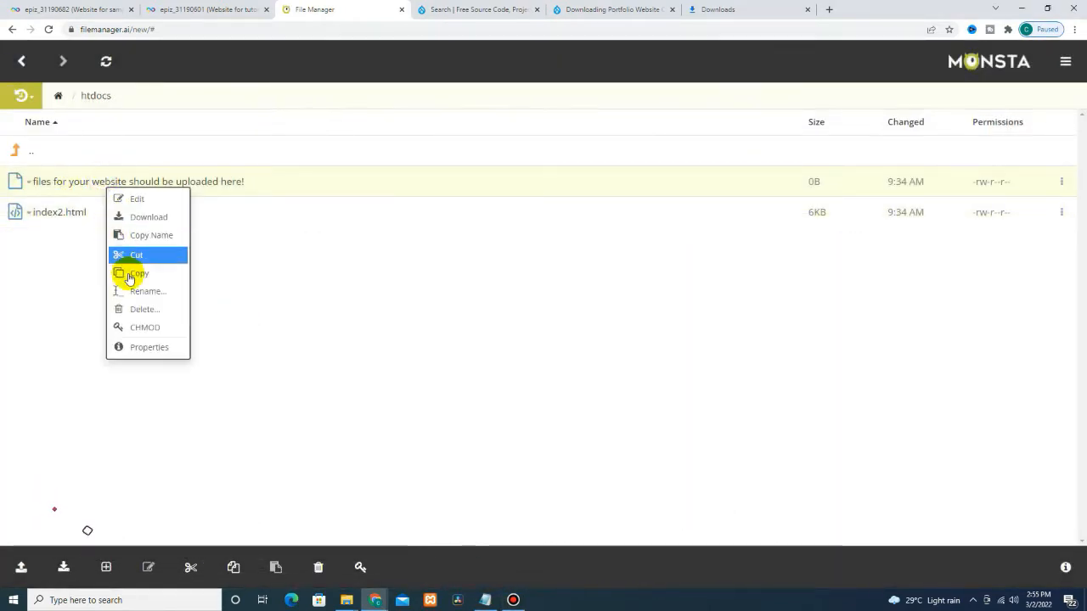
click(128, 308)
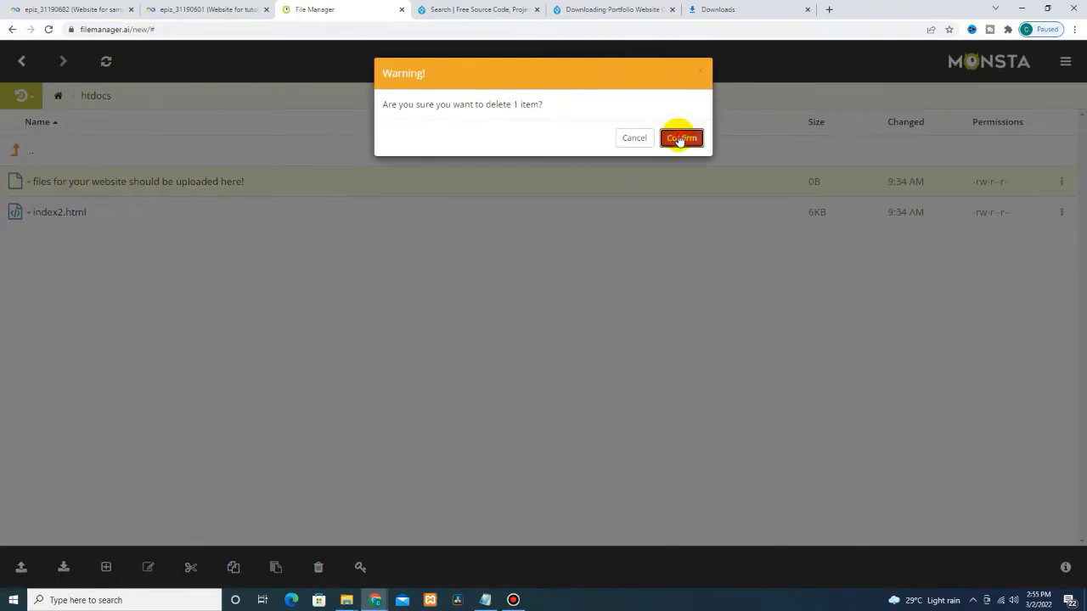
click(682, 132)
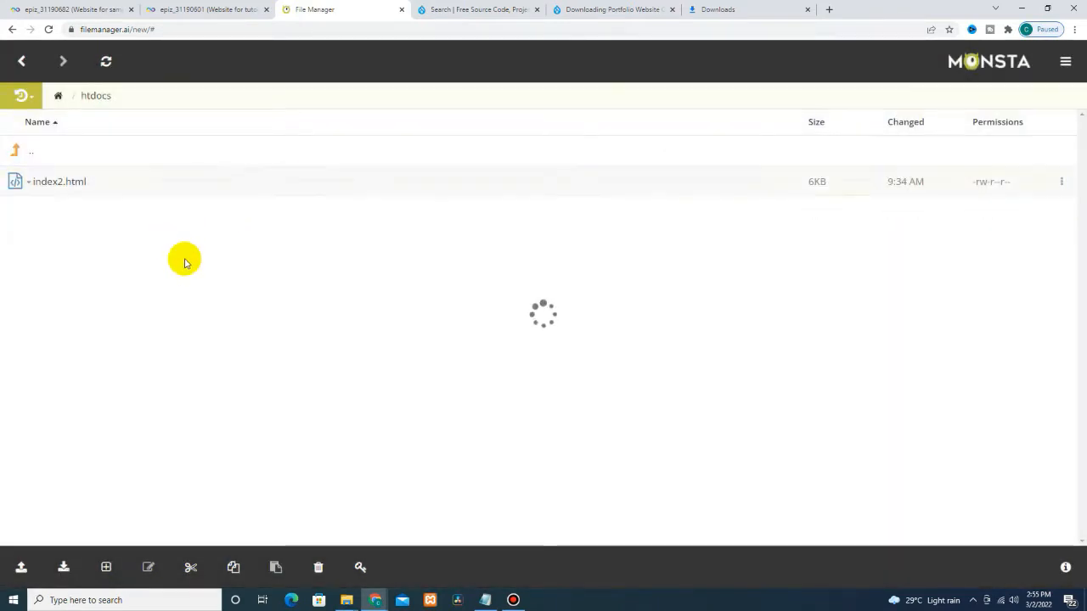
right_click(74, 191)
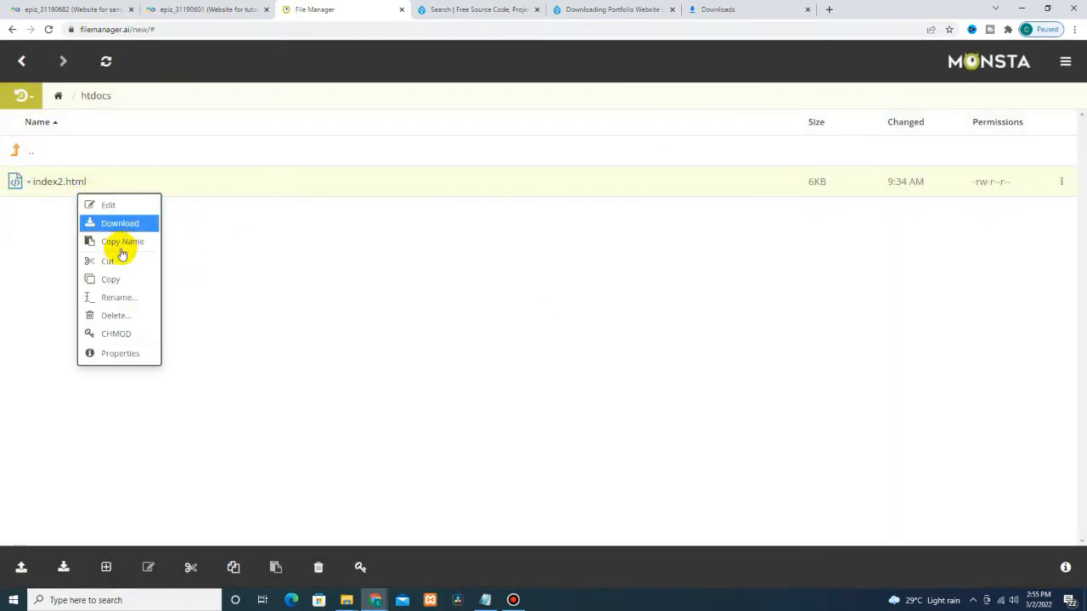
click(107, 308)
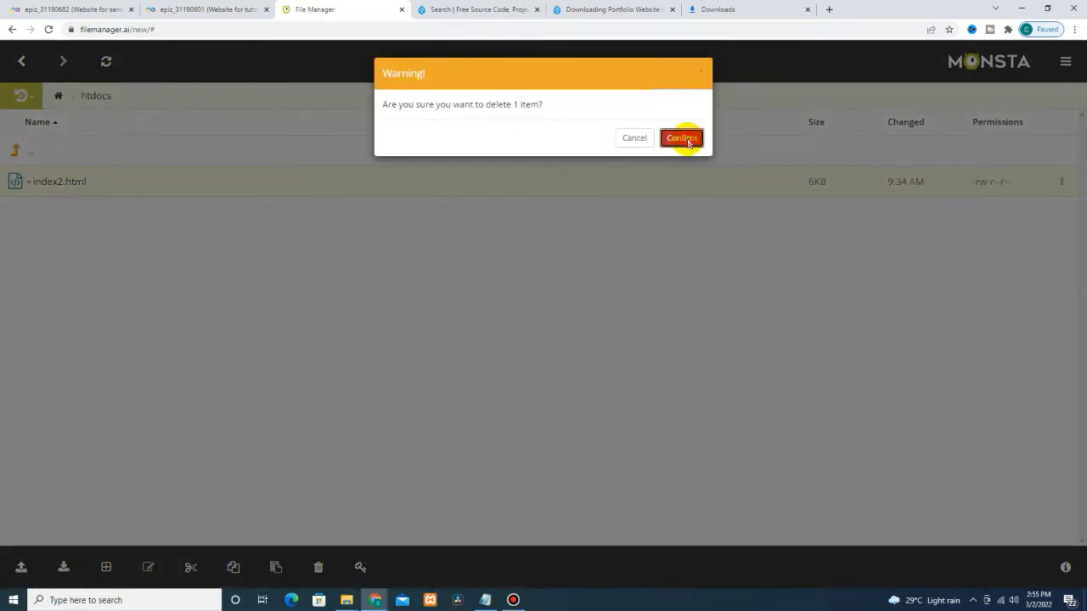
click(681, 138)
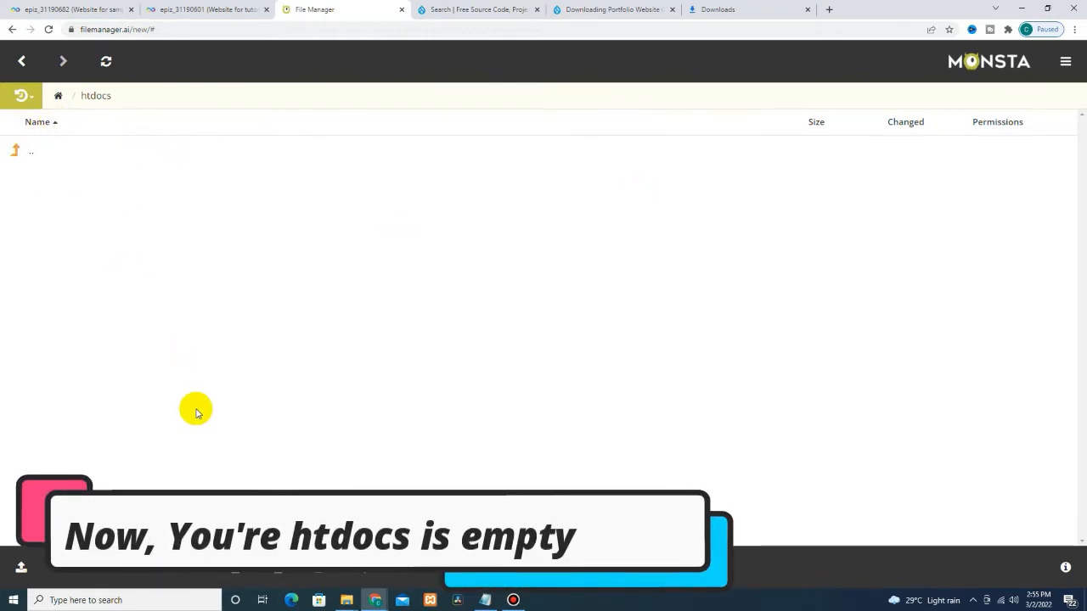
Step: Upload the Desktop folder tutorialized360official into htdocs, confirming all 2,611 files
click(21, 569)
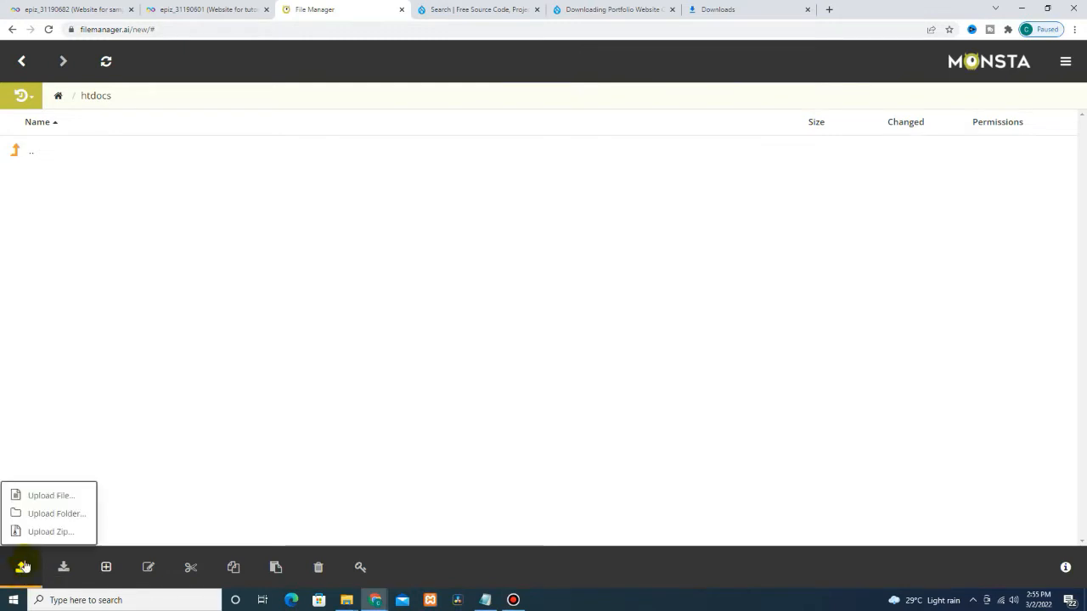
click(44, 514)
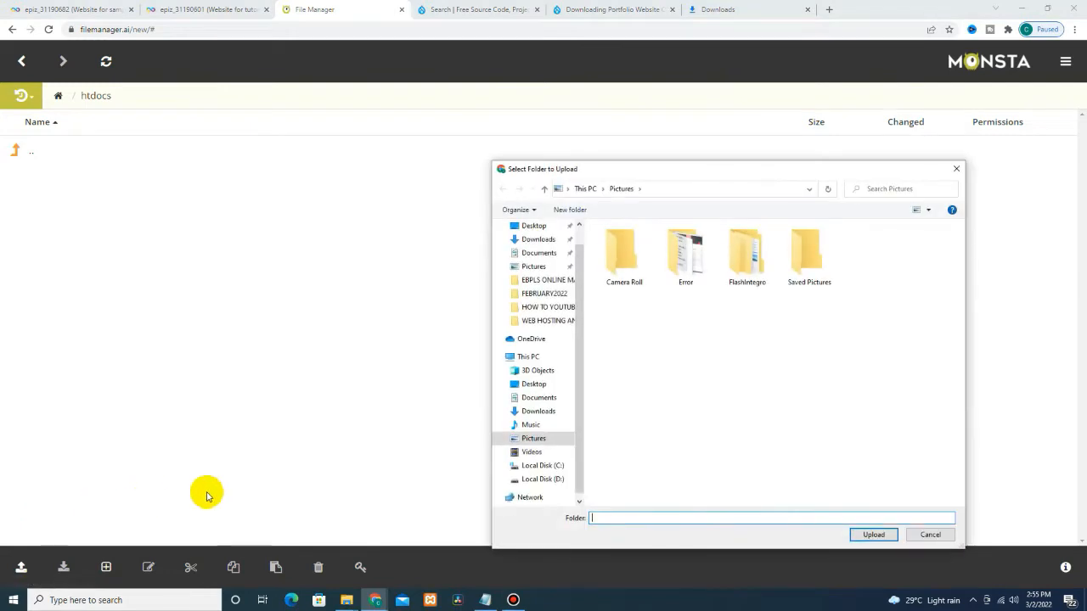
click(530, 225)
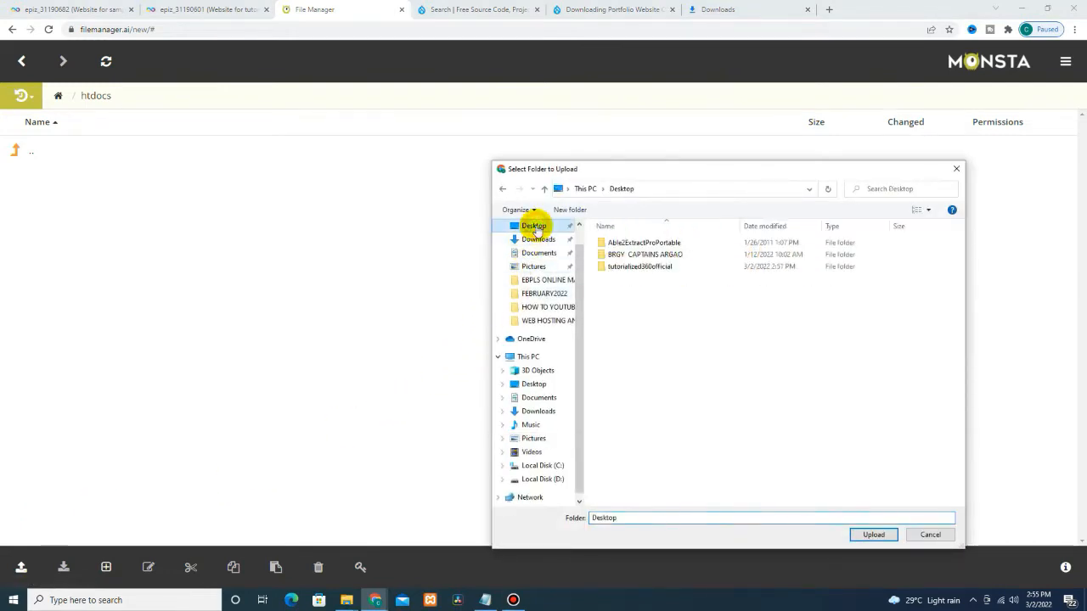
click(637, 270)
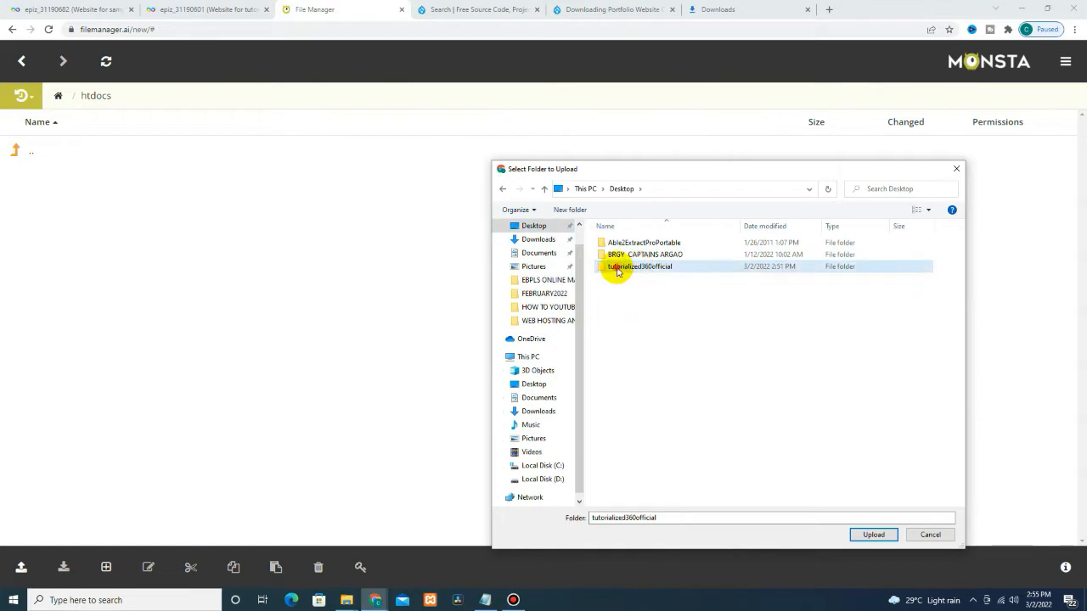
click(872, 535)
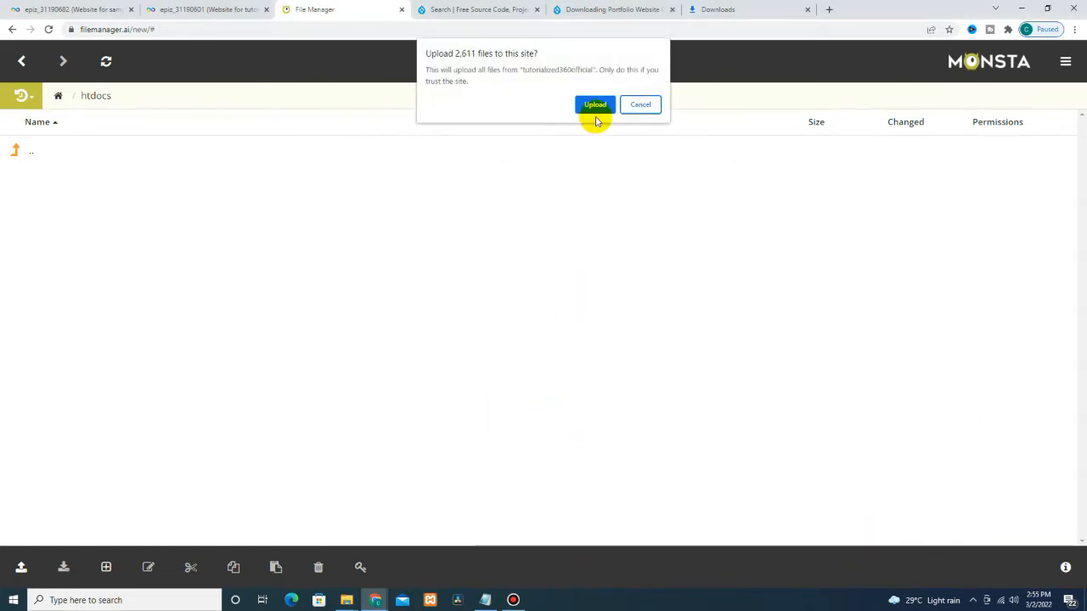
click(592, 105)
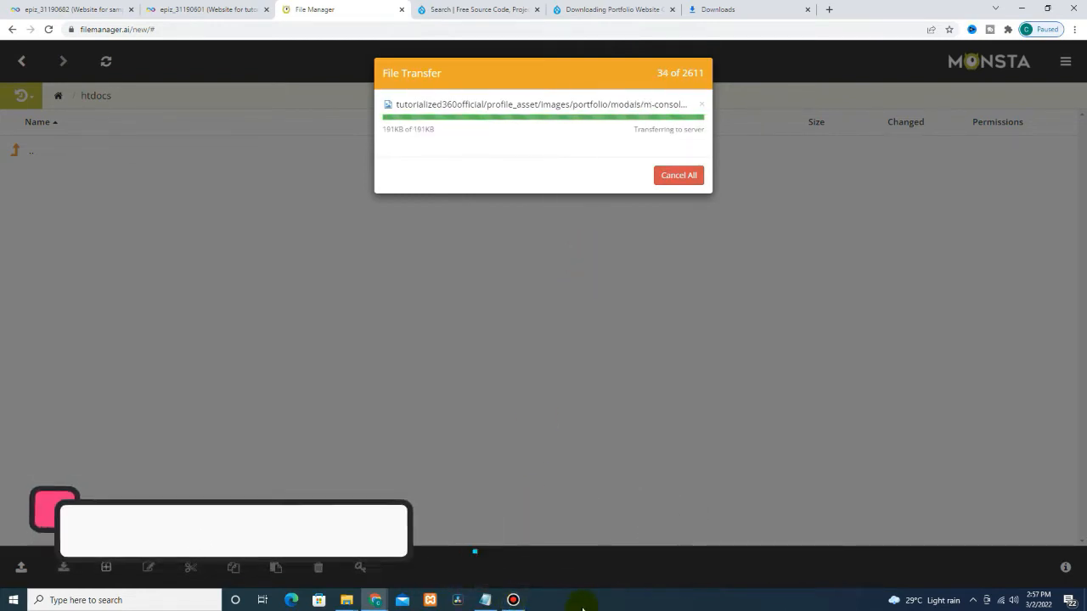
Step: Minimize the uploading browser window to reveal the MySQL Databases page
click(1018, 9)
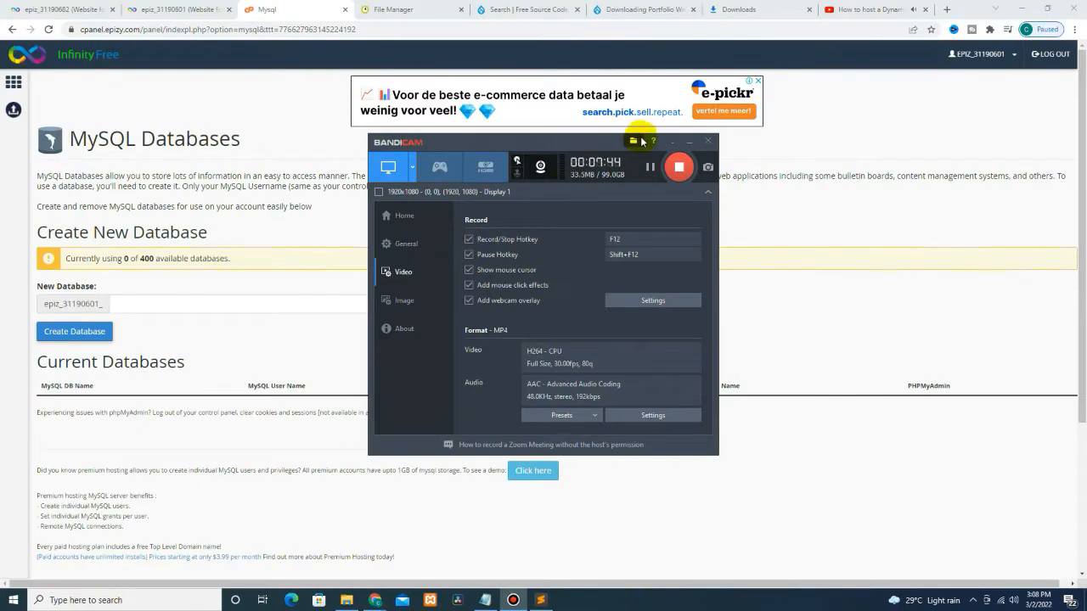
Step: Open the database folder inside Desktop\tutorialized360official in File Explorer
click(688, 143)
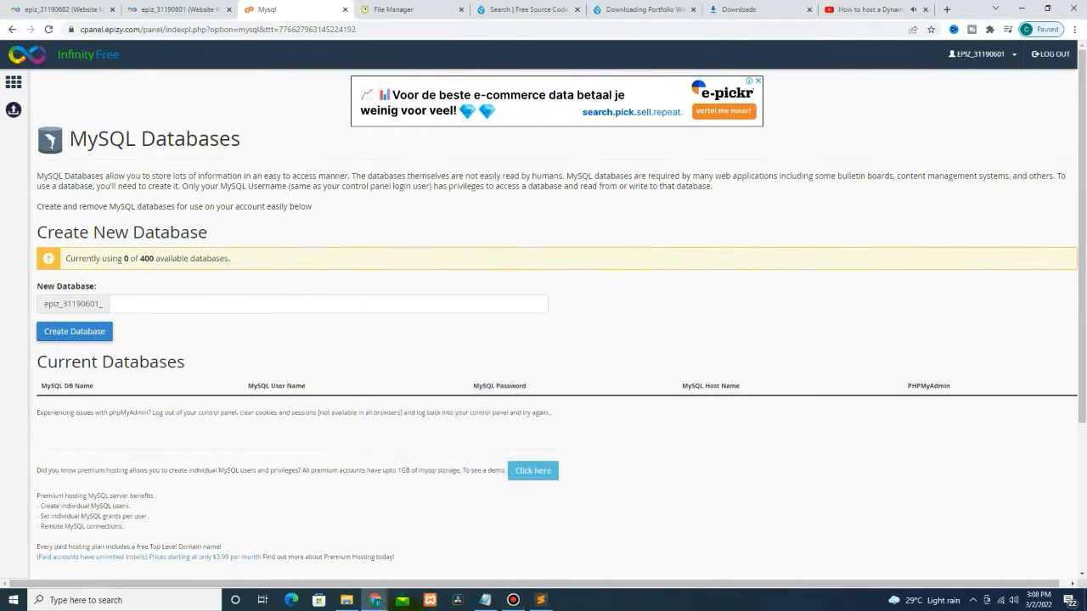
click(364, 603)
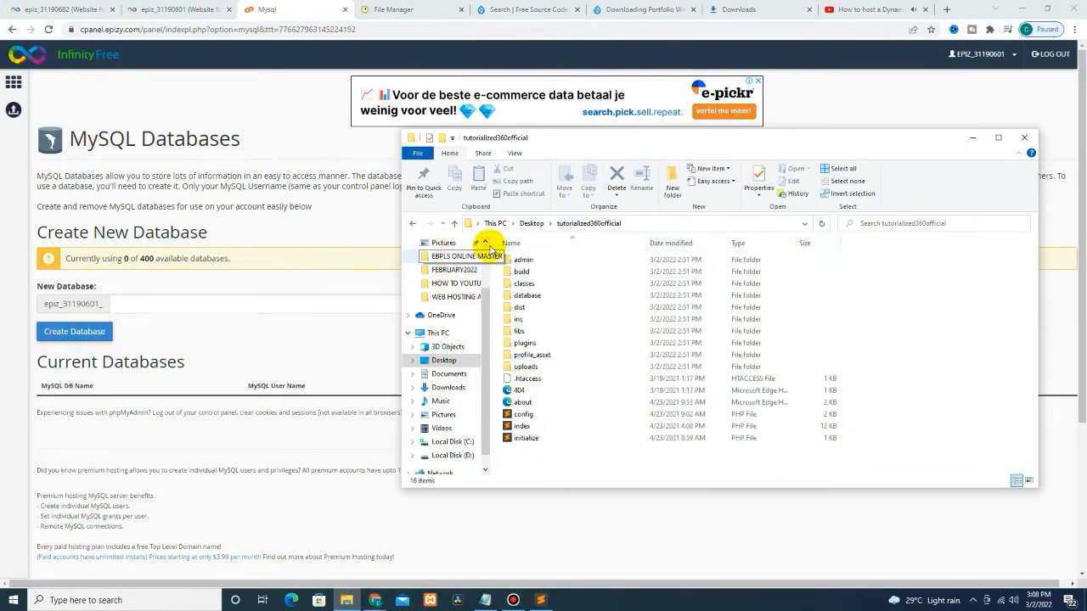
click(532, 223)
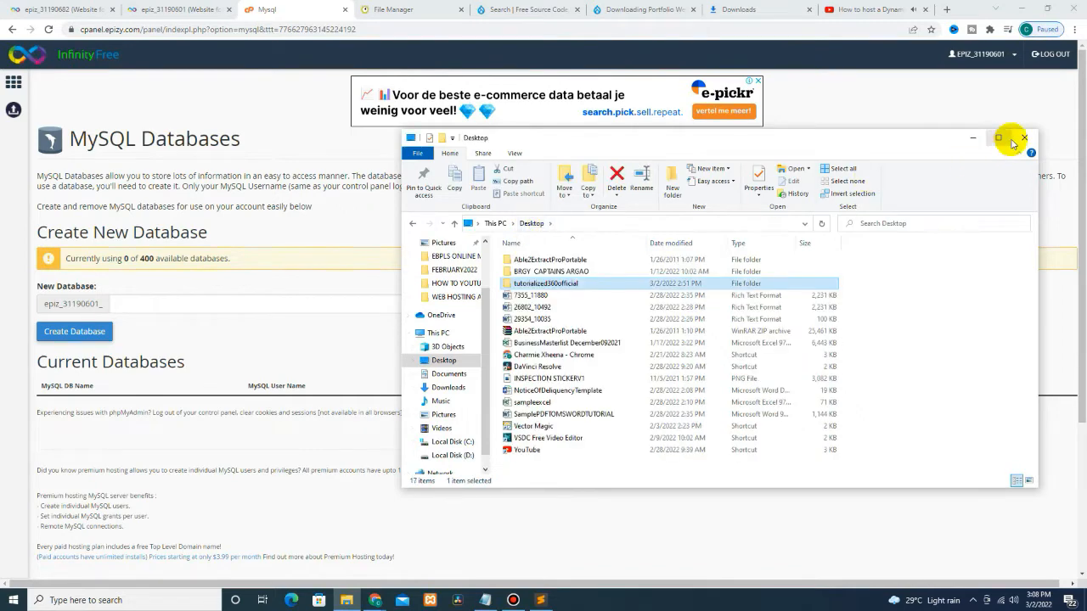
click(978, 138)
click(1025, 9)
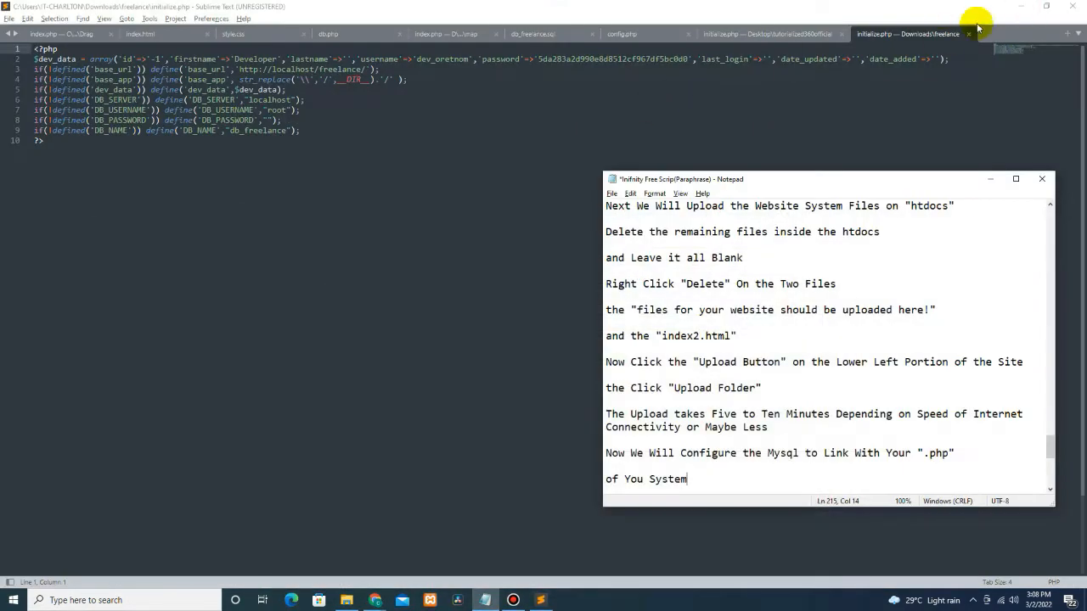
click(1025, 7)
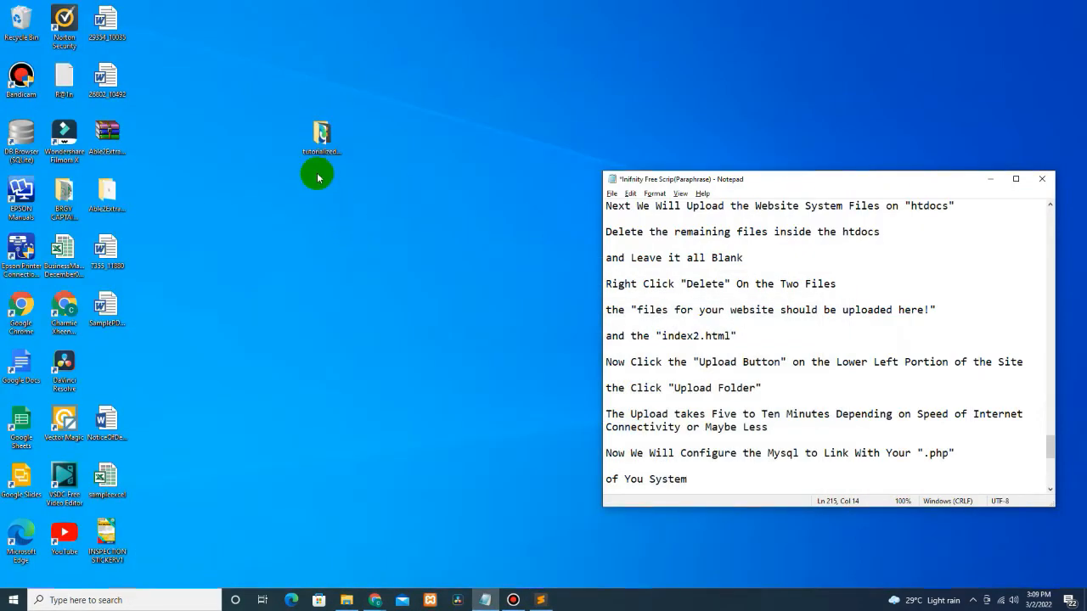
click(319, 136)
double_click(320, 135)
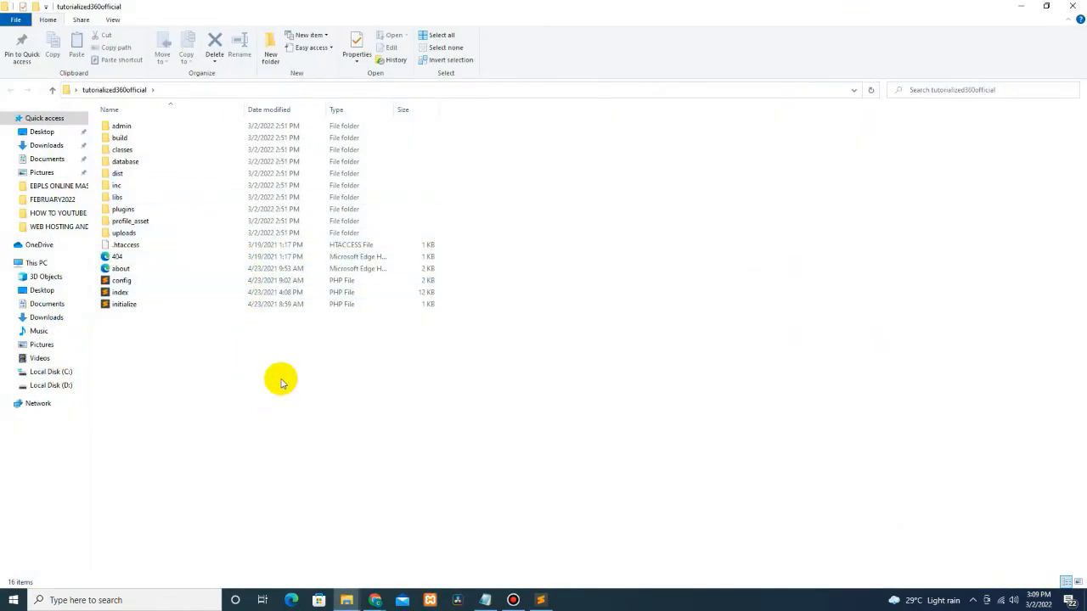
double_click(126, 161)
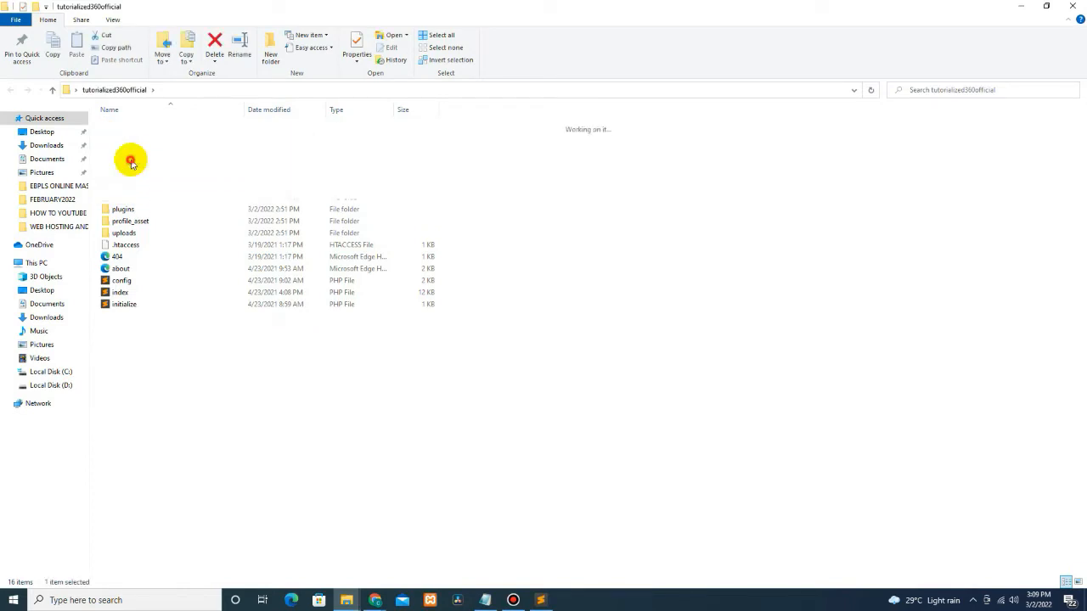
Step: Copy the db_freelance SQL file's name via Rename and bring the browser back
click(133, 126)
right_click(133, 126)
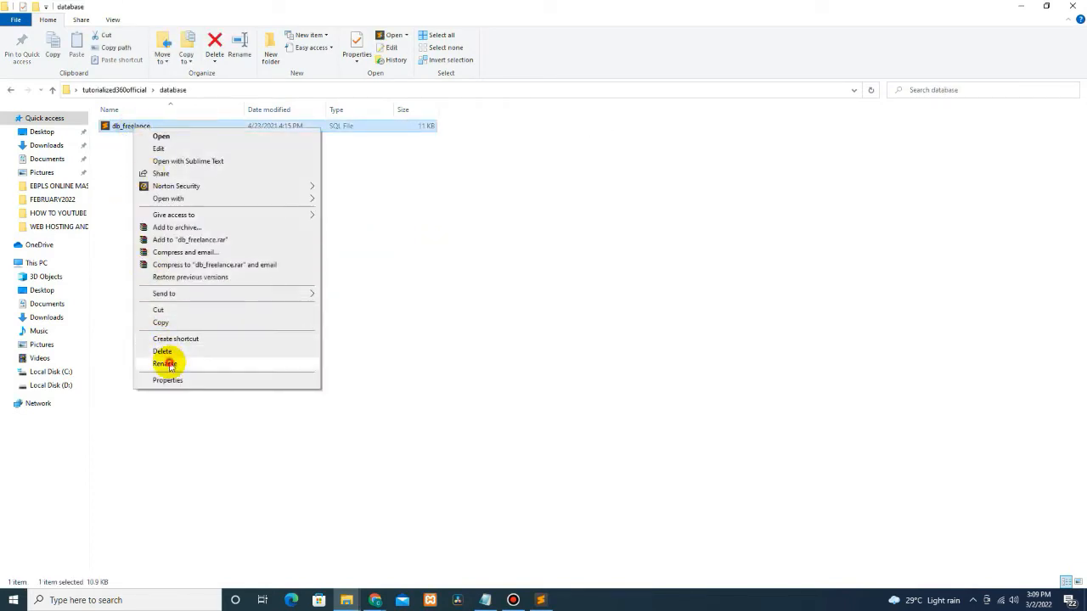
click(167, 362)
right_click(130, 127)
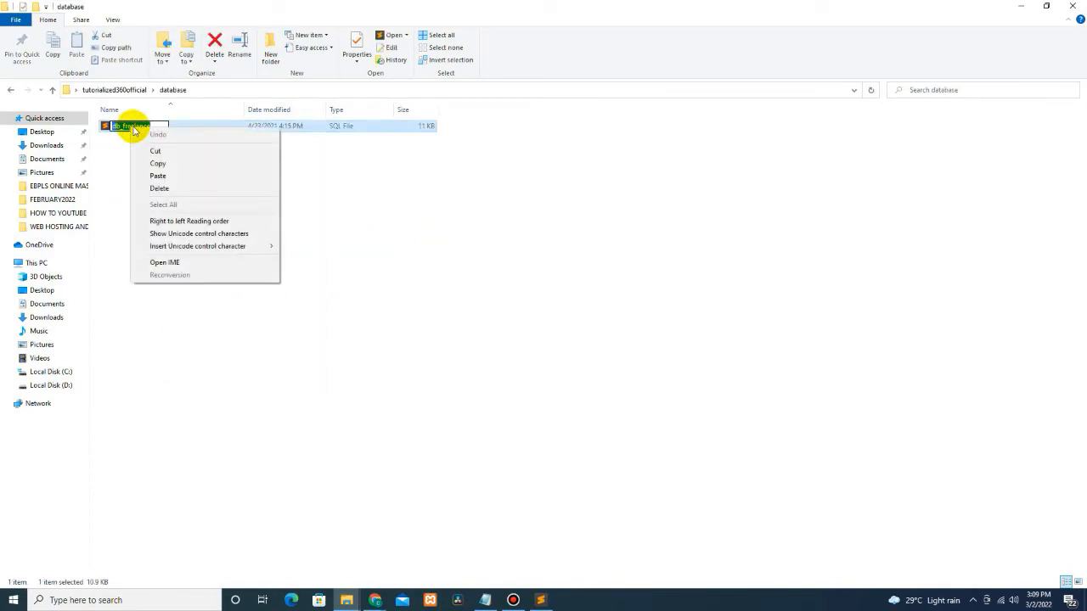
click(153, 162)
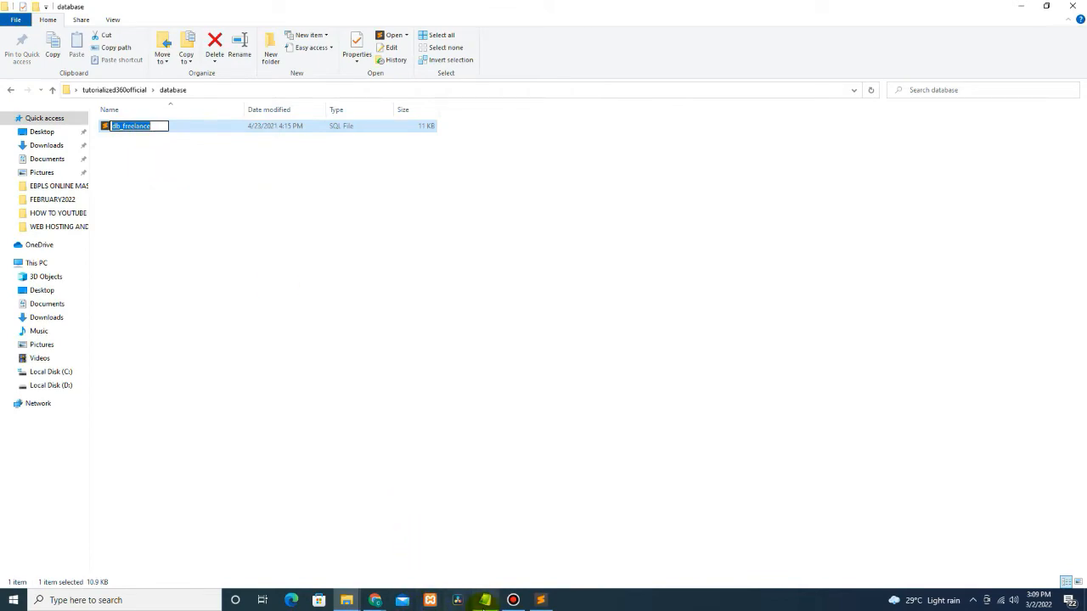
mouse_move(382, 603)
click(319, 569)
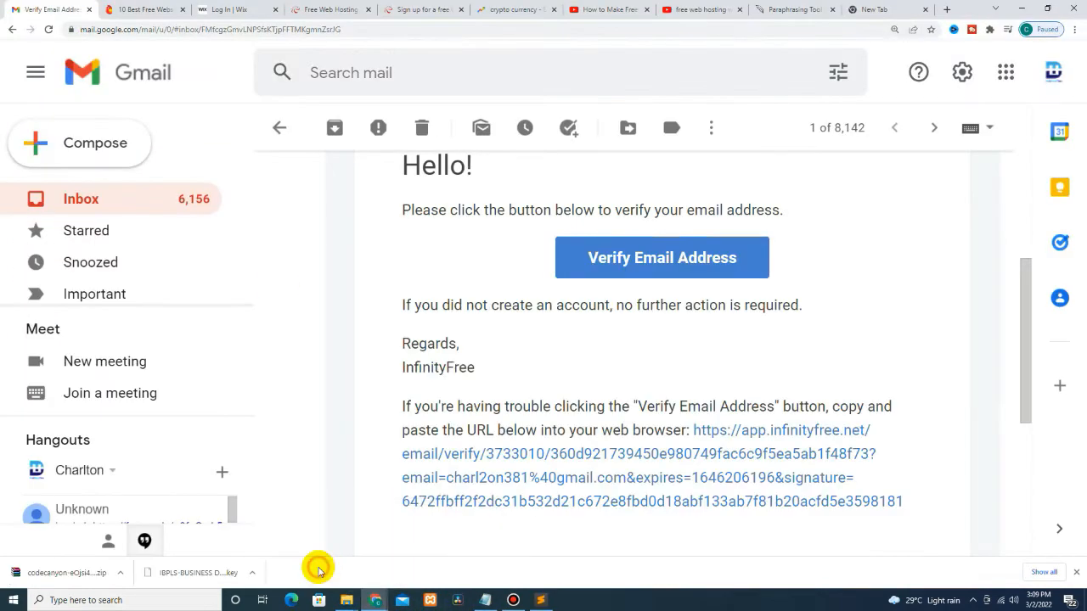
Step: Create a MySQL database named db_freelance by pasting the copied name into New Database
click(408, 552)
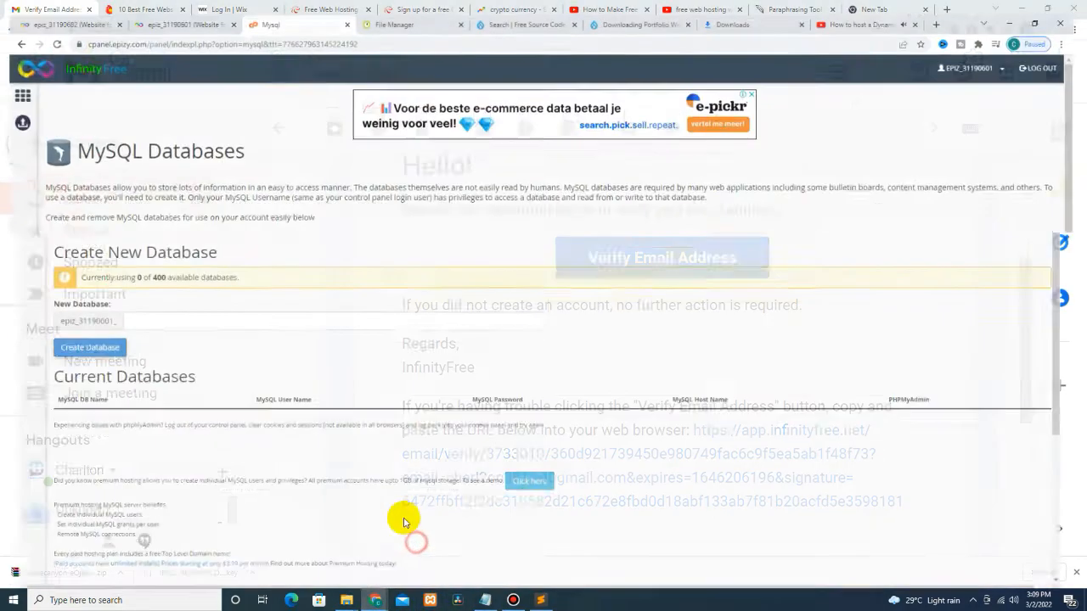
click(146, 307)
right_click(146, 304)
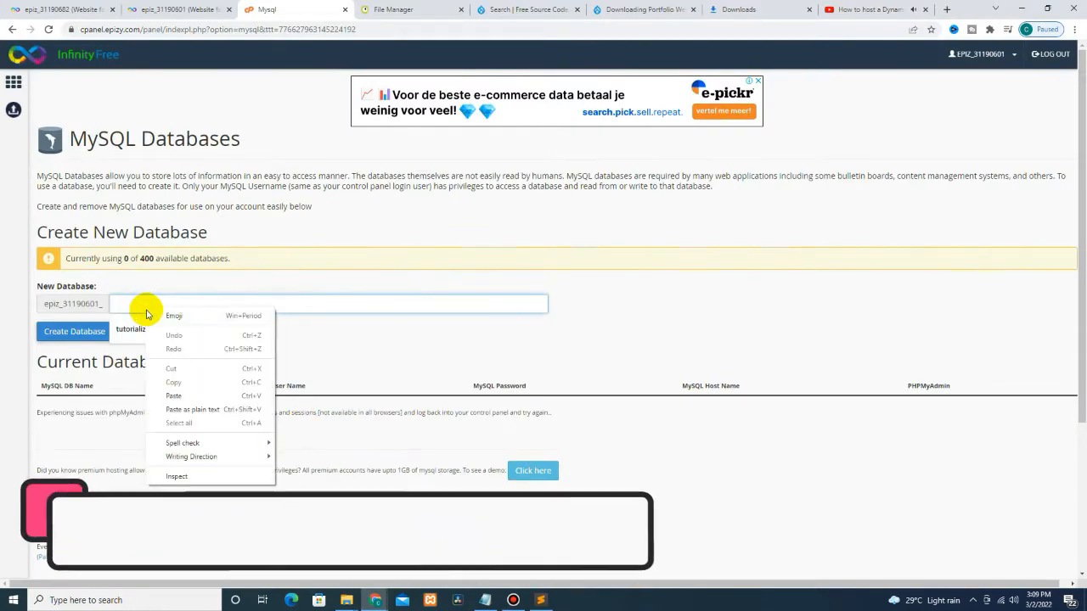
click(165, 383)
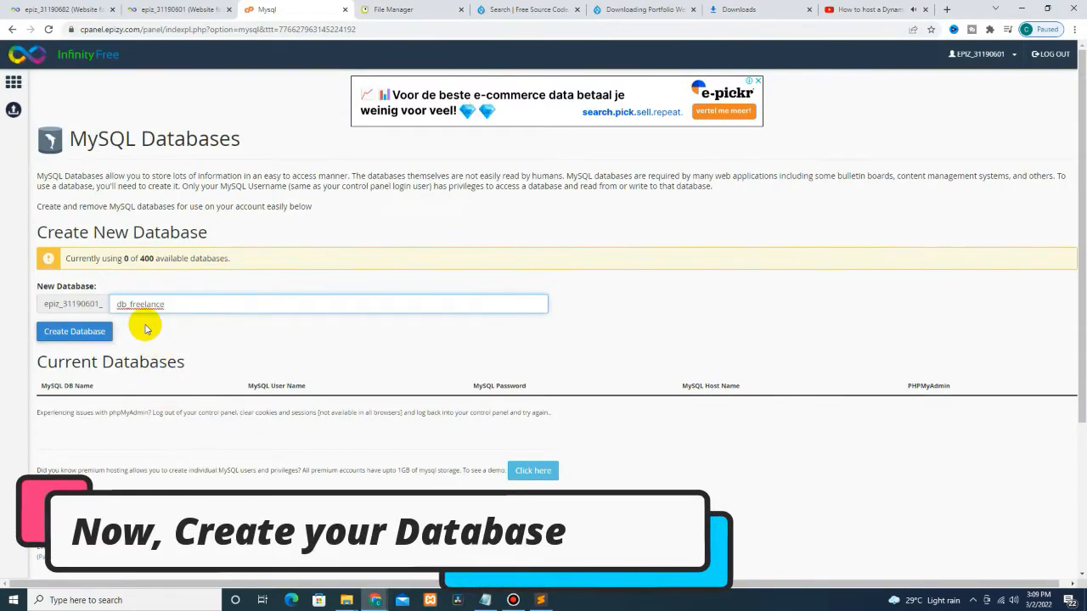
key(ctrl+plus)
key(ctrl+plus)
key(ctrl+plus)
scroll(160, 357, down, 3)
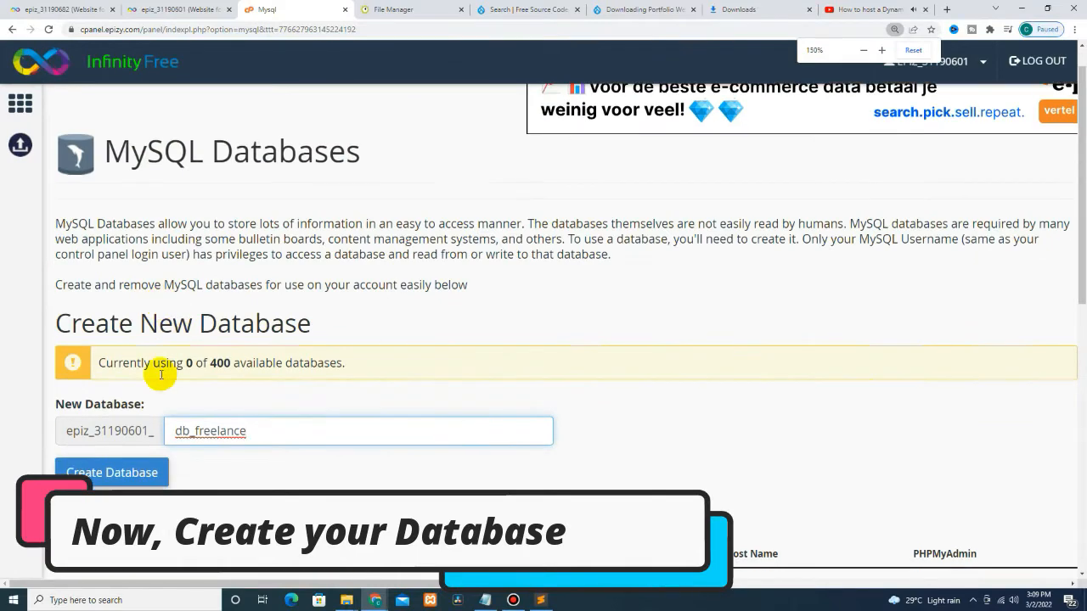
click(132, 382)
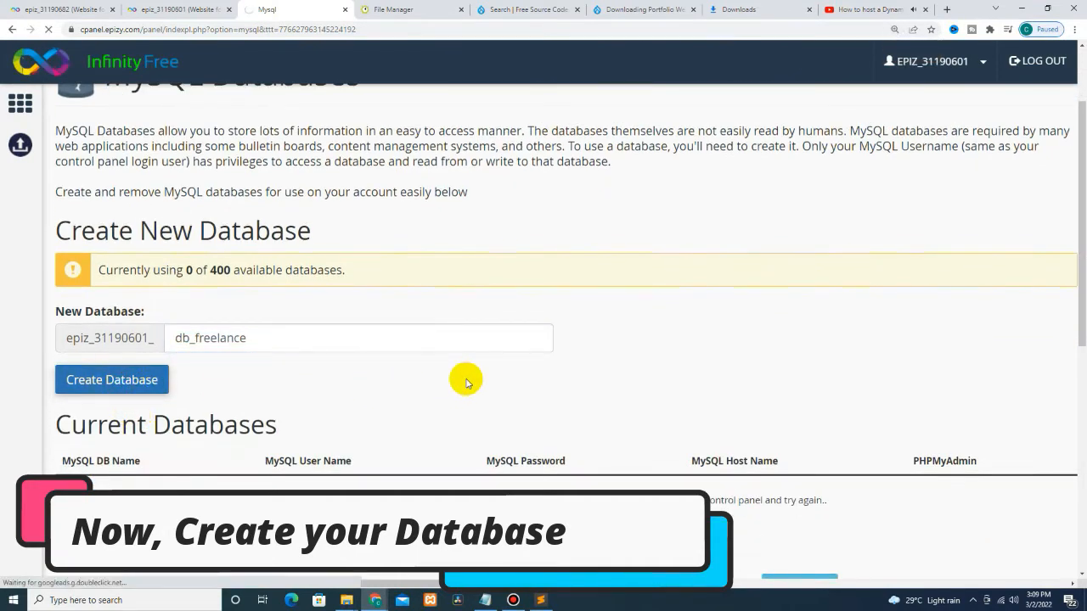
scroll(468, 378, down, 2)
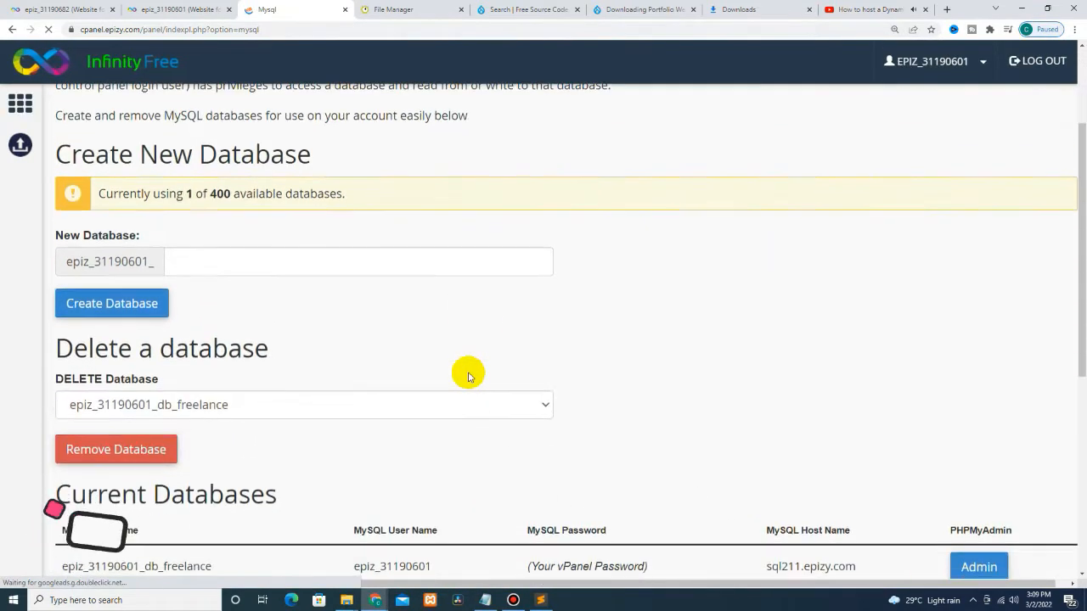
key(ctrl+minus)
key(ctrl+minus)
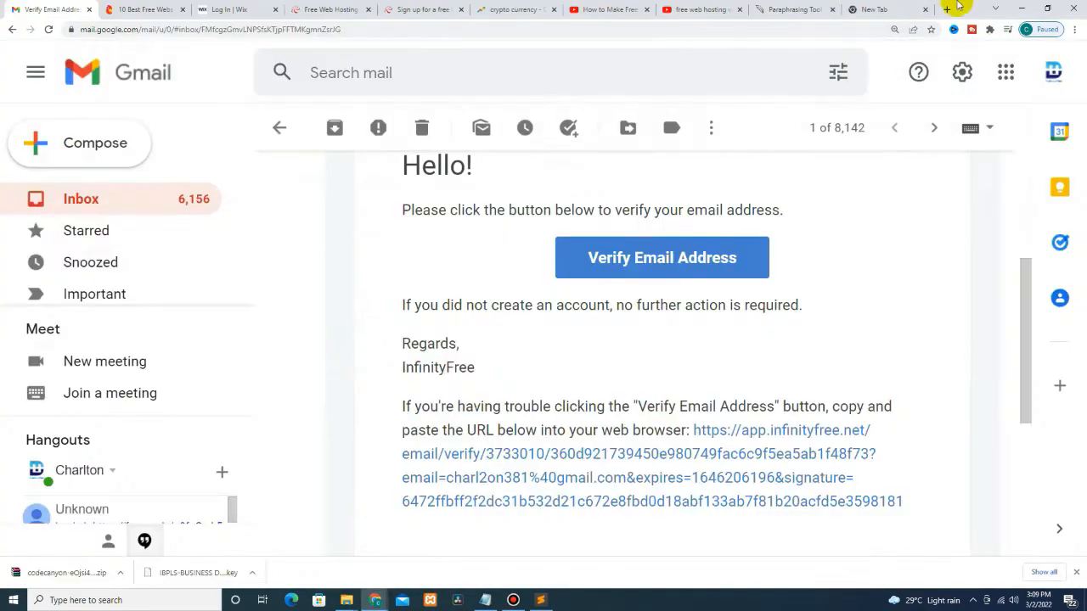
Step: Minimize the open windows and open the tutorialized360official folder on the desktop
click(1020, 8)
click(1020, 8)
click(1019, 7)
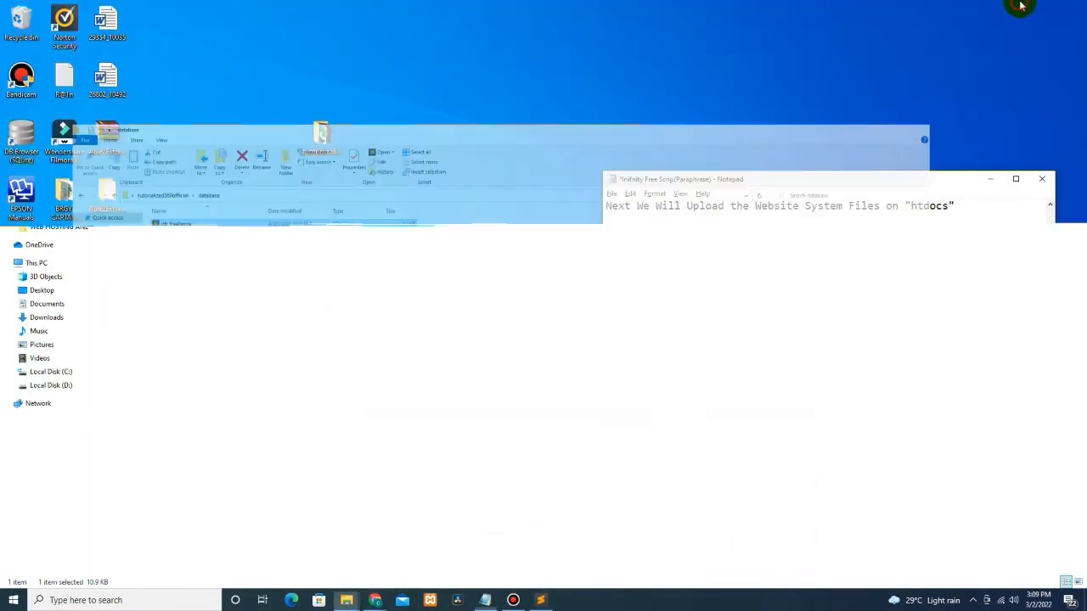
click(323, 138)
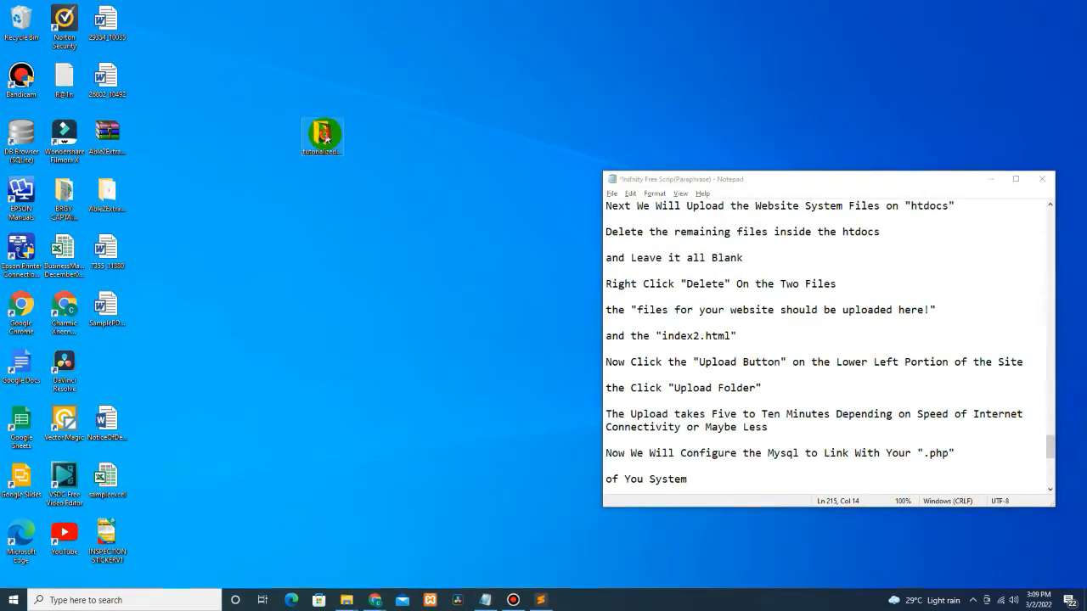
double_click(323, 137)
Step: Open initialize.php in Sublime Text and enlarge the editor font twice
click(121, 304)
right_click(124, 305)
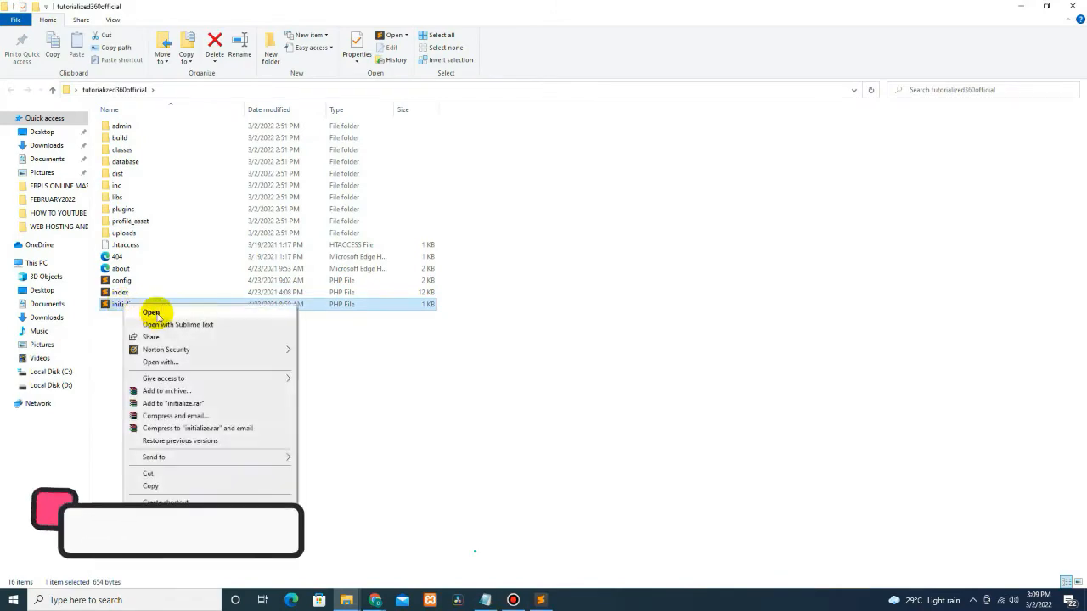
click(162, 324)
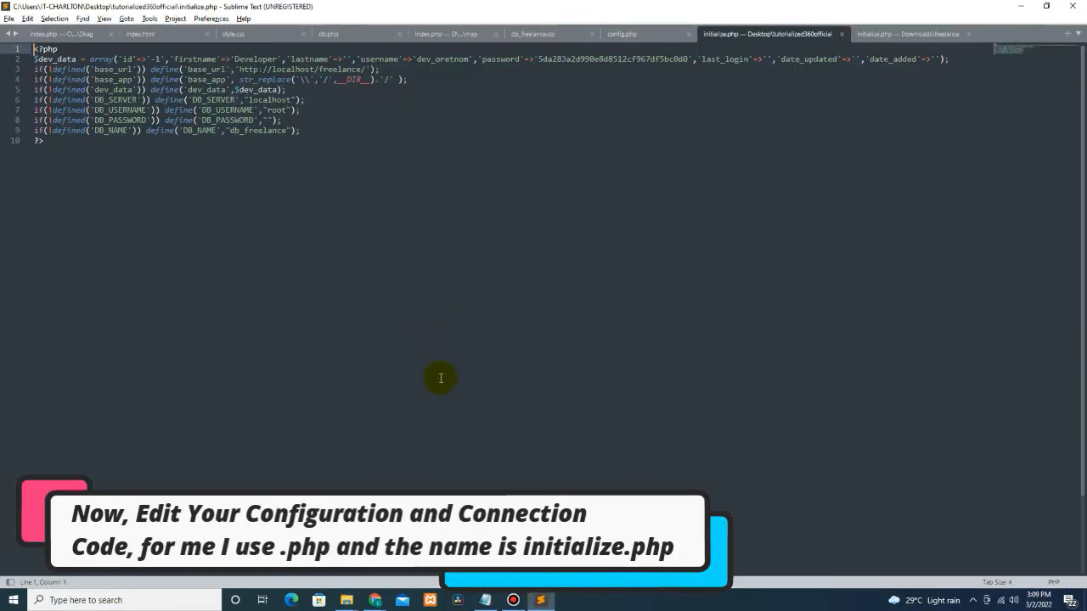
key(ctrl+equal)
key(ctrl+equal)
key(ctrl+equal)
key(ctrl+equal)
key(ctrl+equal)
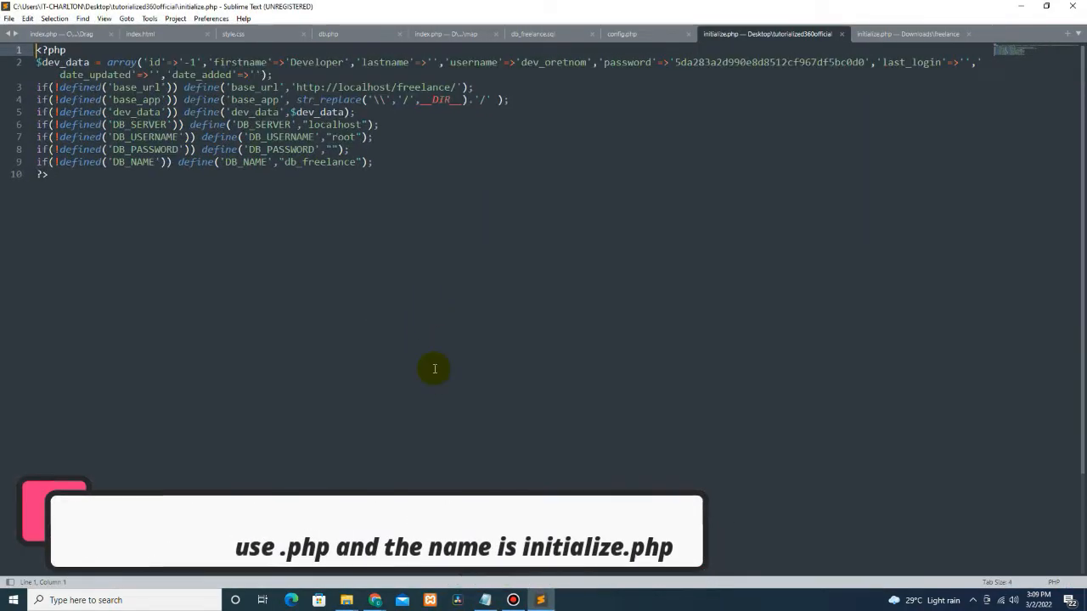
key(ctrl+equal)
key(ctrl+equal)
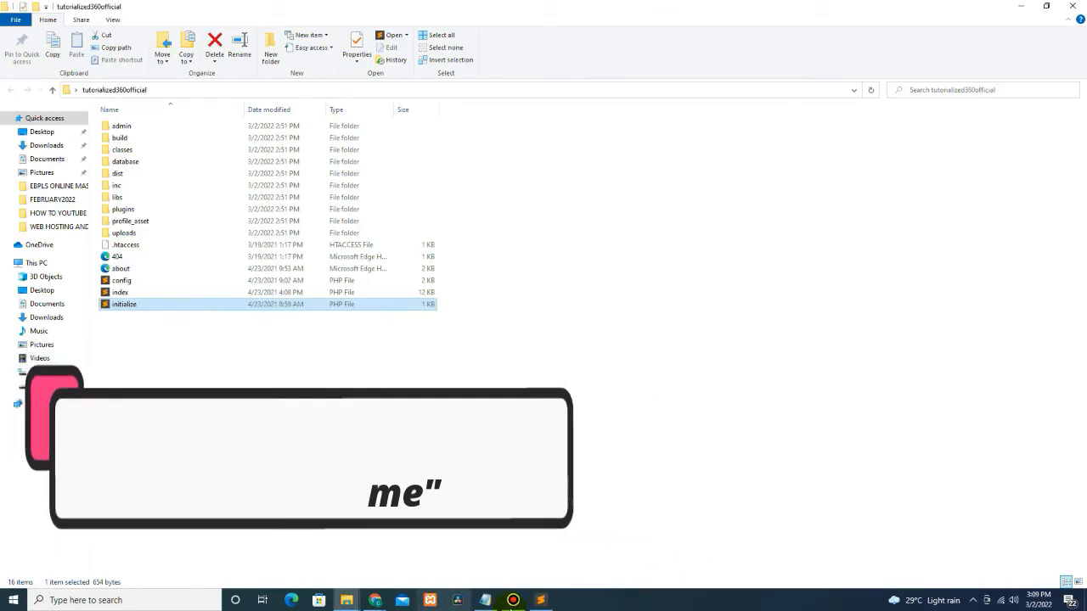
click(374, 600)
Step: Copy the MySQL user name from the databases page and paste it over 'root' for DB_USERNAME
click(403, 543)
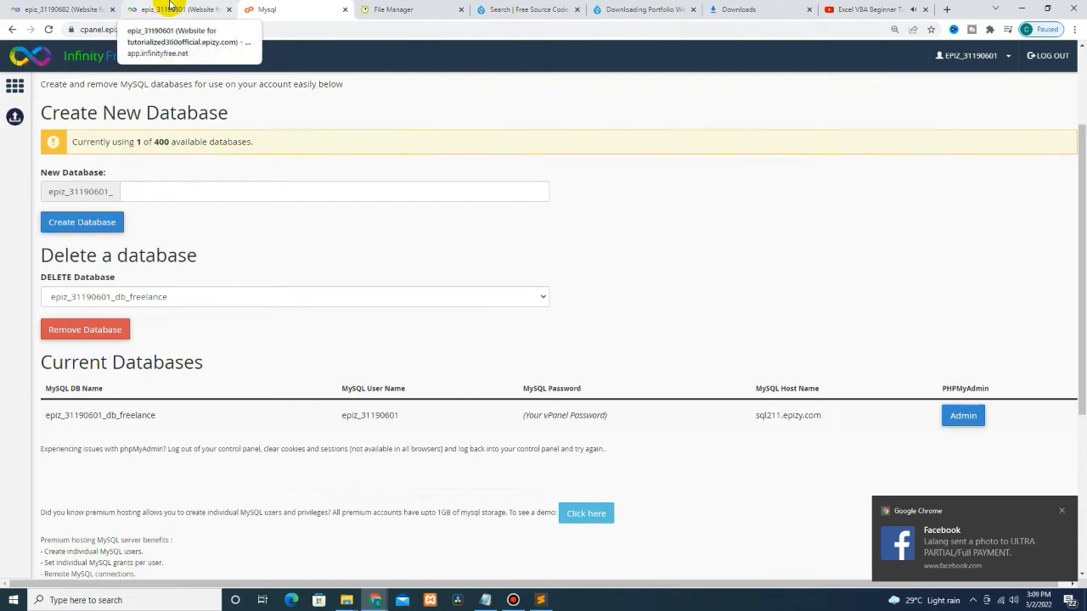
drag(339, 418, 394, 415)
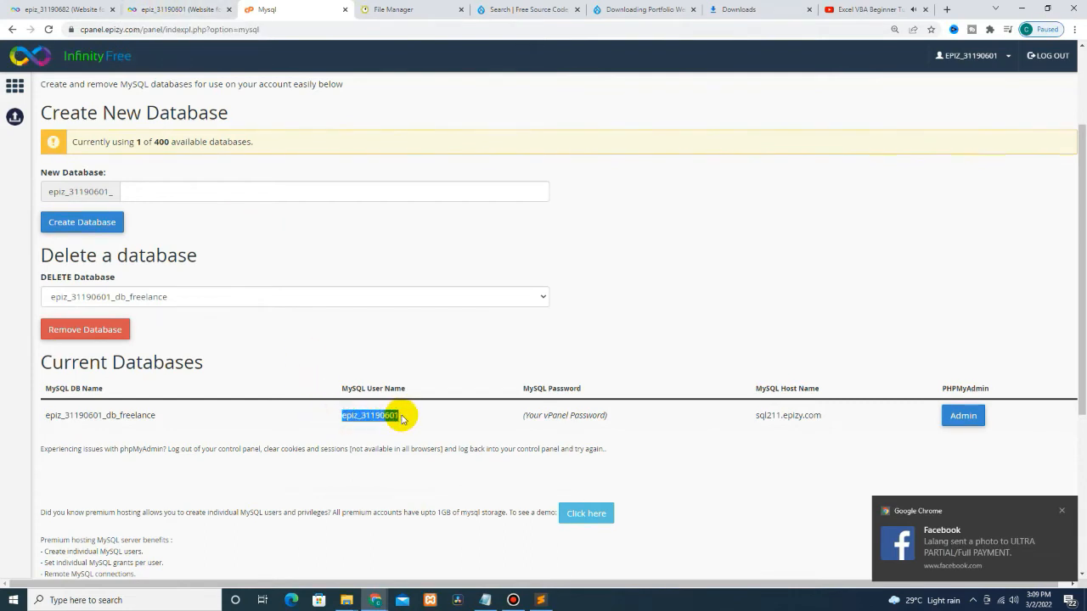
right_click(374, 416)
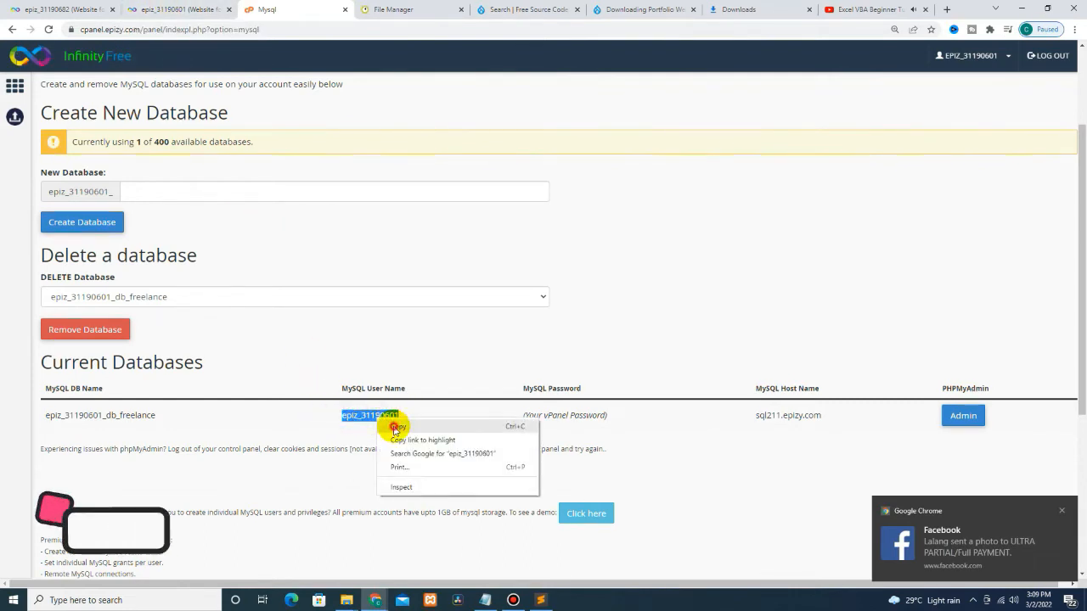
click(388, 423)
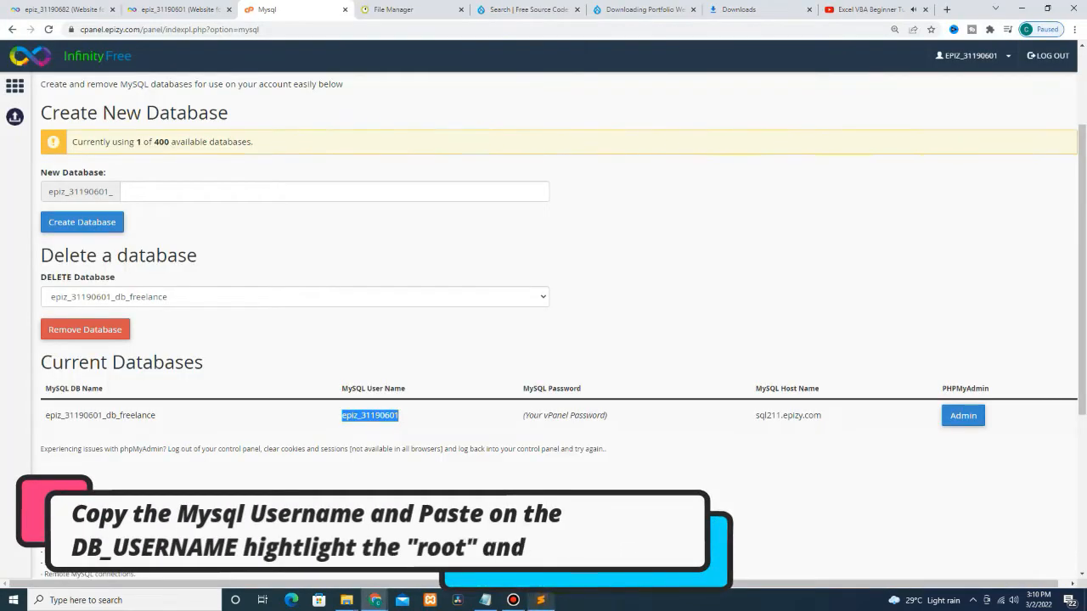
click(540, 600)
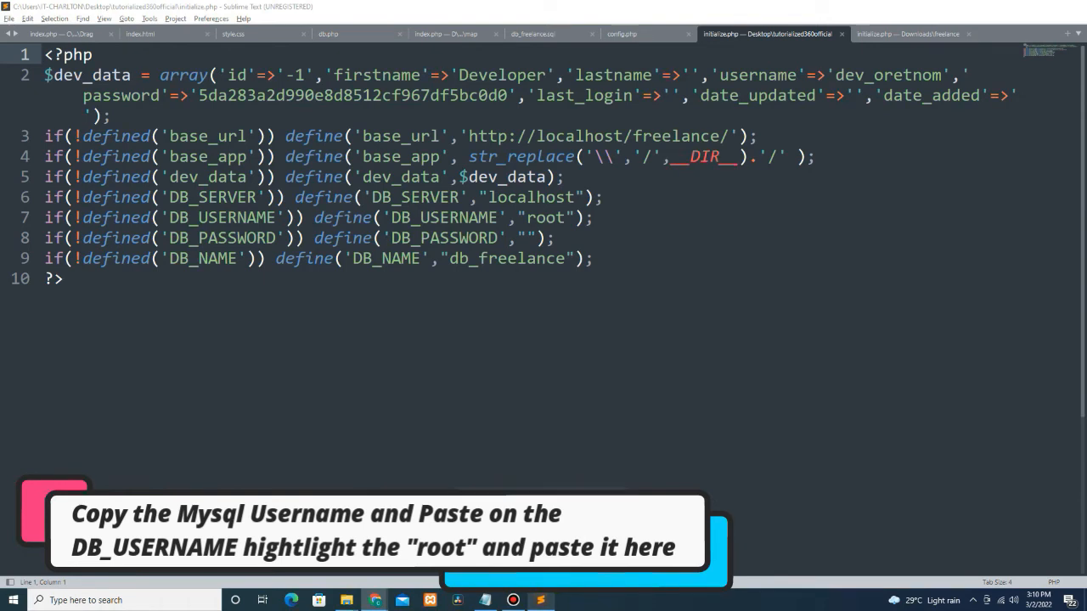
click(541, 543)
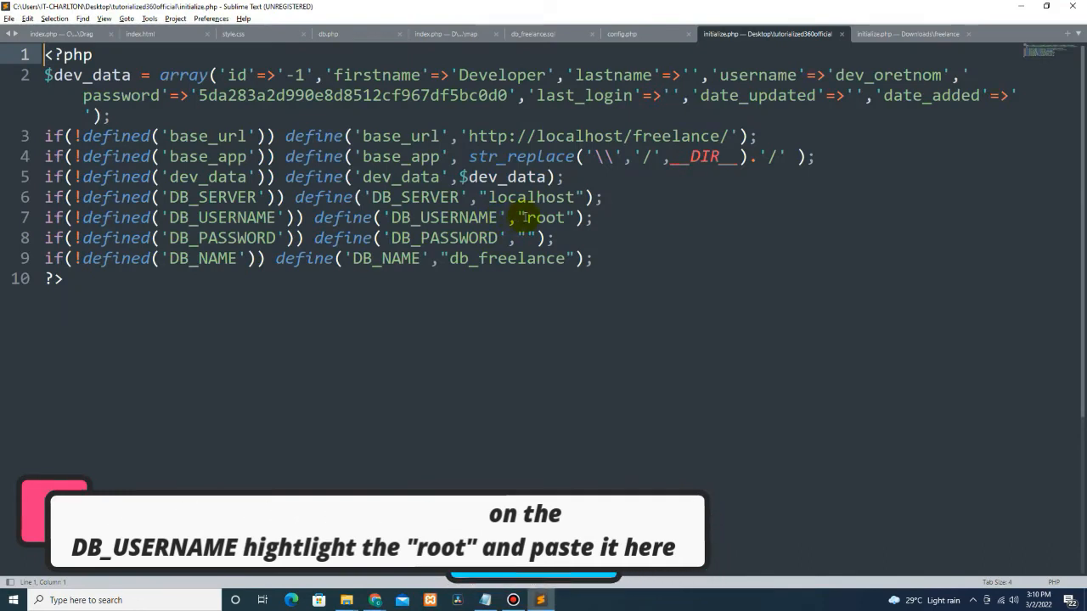
drag(525, 217, 567, 217)
right_click(550, 219)
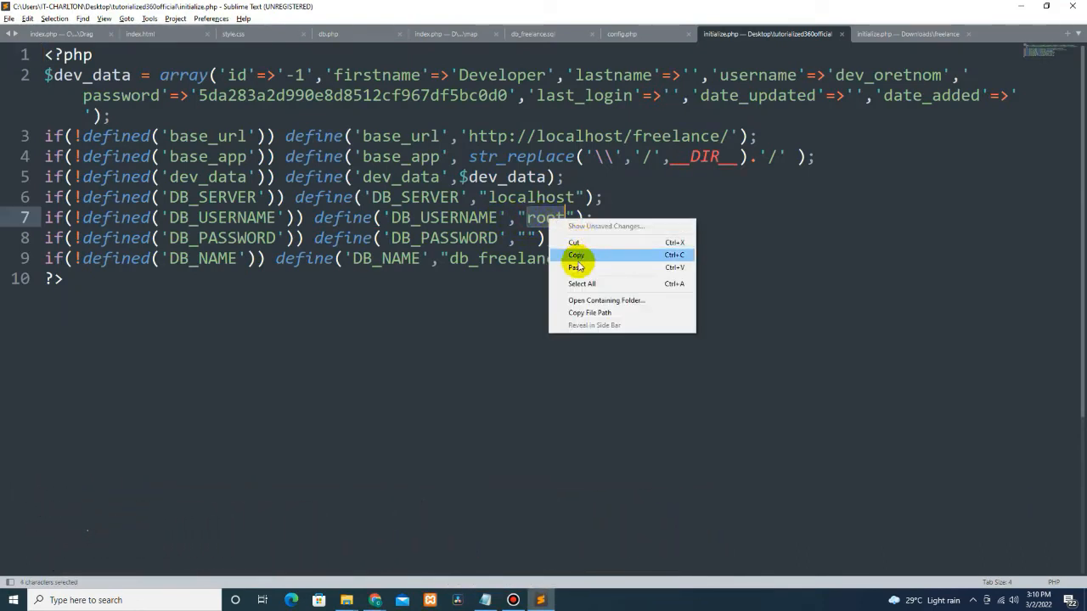
click(578, 267)
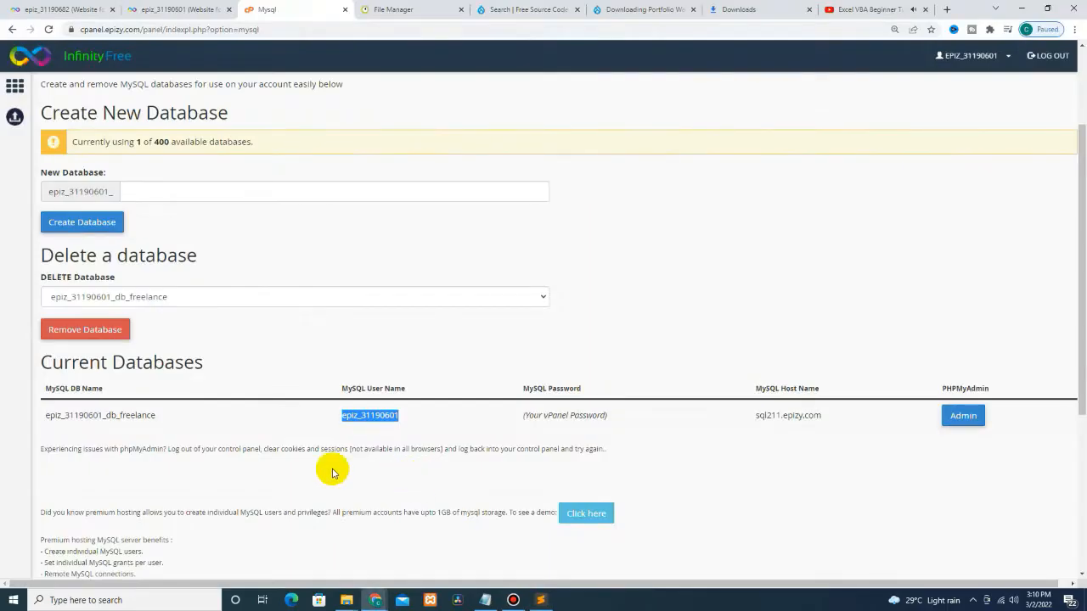
Step: Replace db_freelance on line 9 with the hosted database name copied from the MySQL page
drag(42, 415, 170, 414)
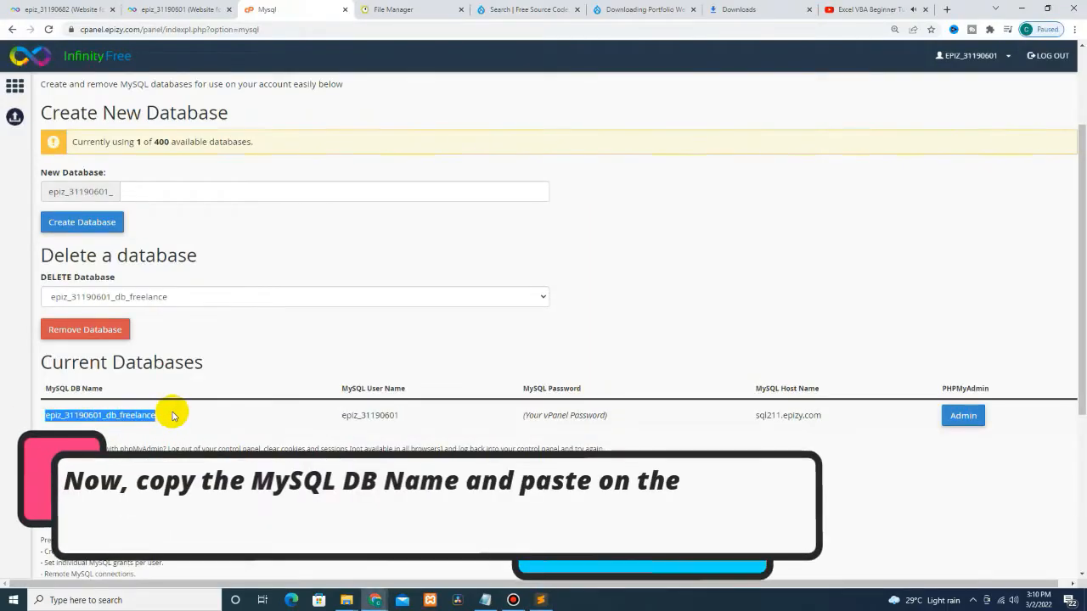
right_click(119, 420)
click(142, 433)
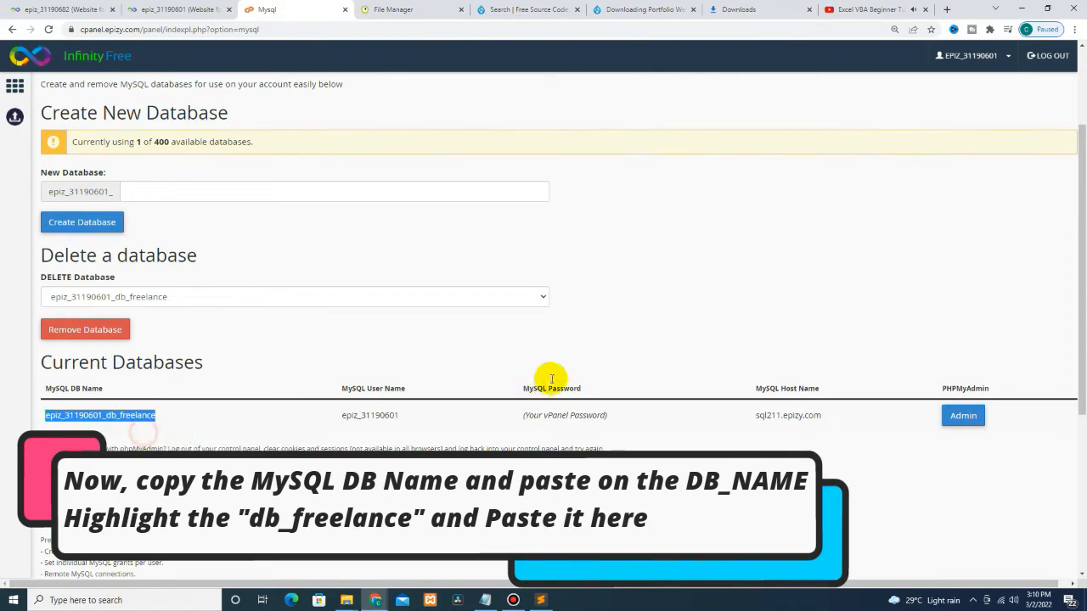
key(alt+Tab)
drag(450, 259, 563, 259)
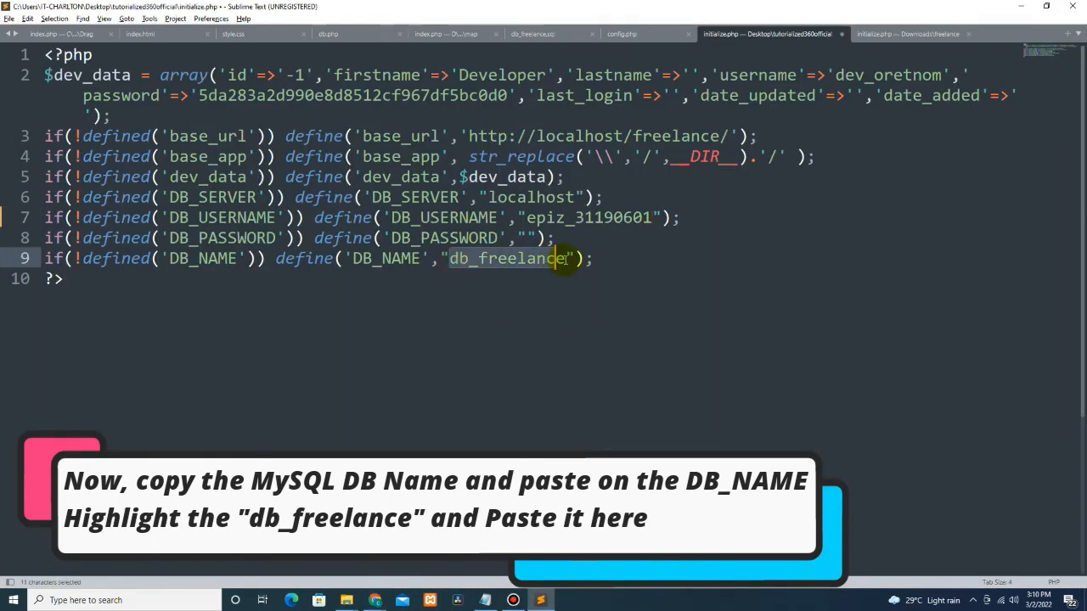
right_click(551, 265)
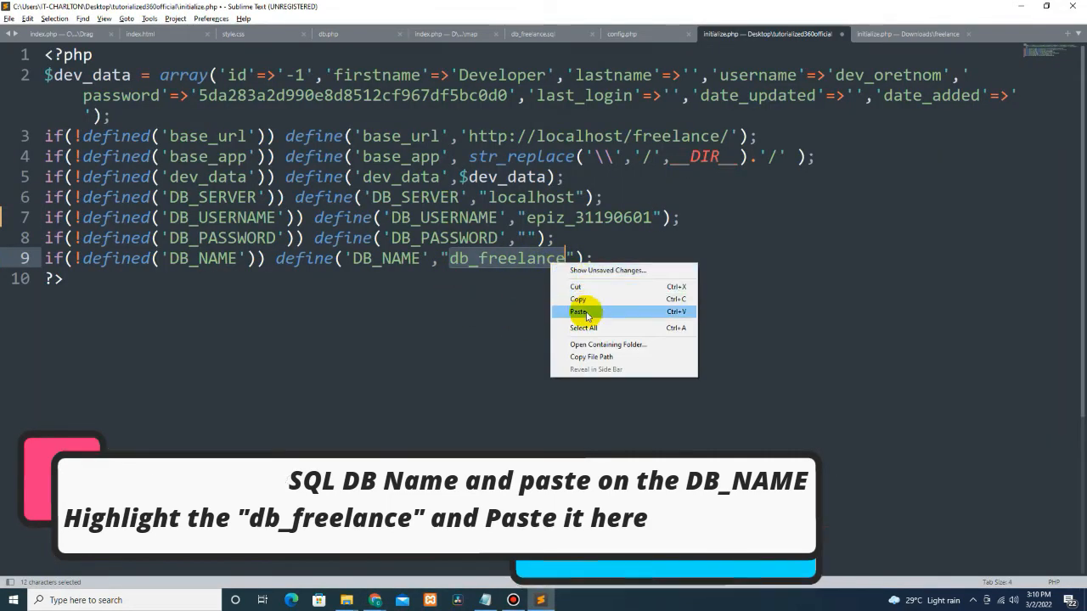
click(578, 312)
key(alt+Tab)
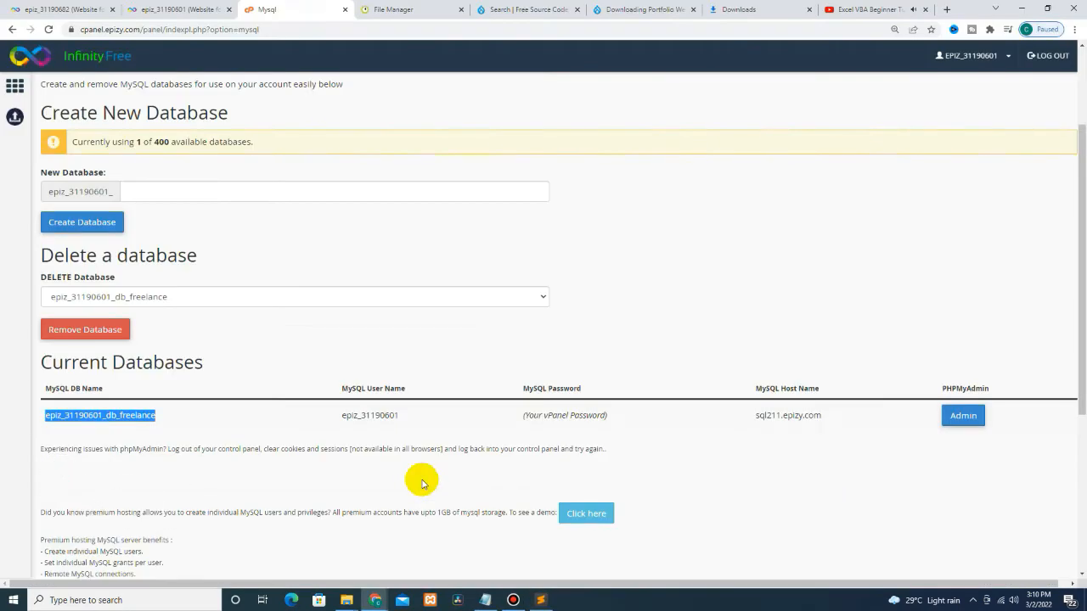
Step: Replace localhost in DB_SERVER with the host name sql211.epizy.com
drag(754, 415, 829, 417)
right_click(807, 417)
click(833, 425)
key(alt+Tab)
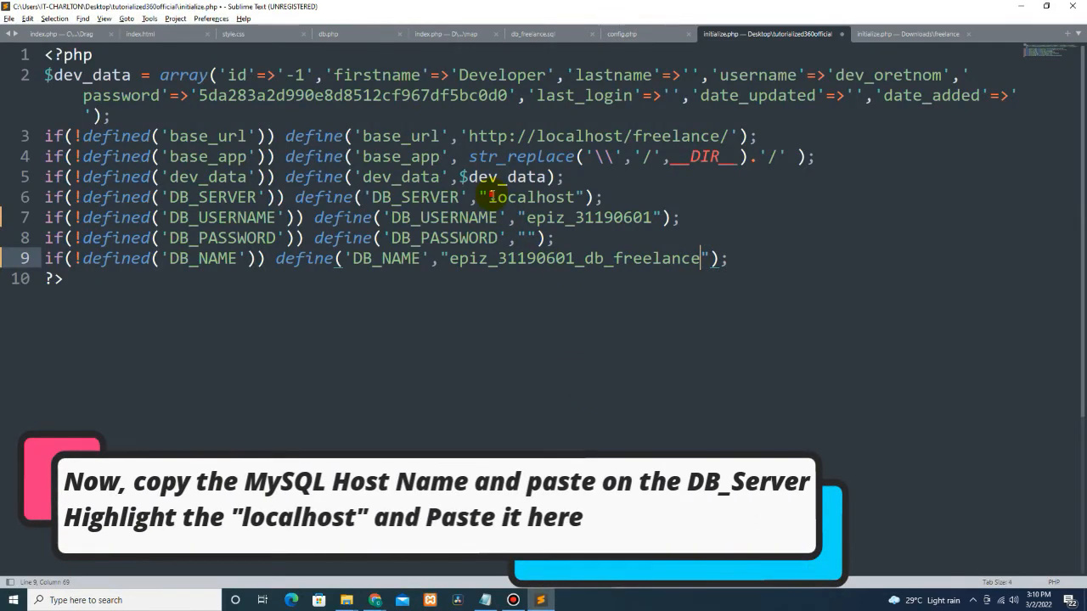
drag(491, 197, 528, 196)
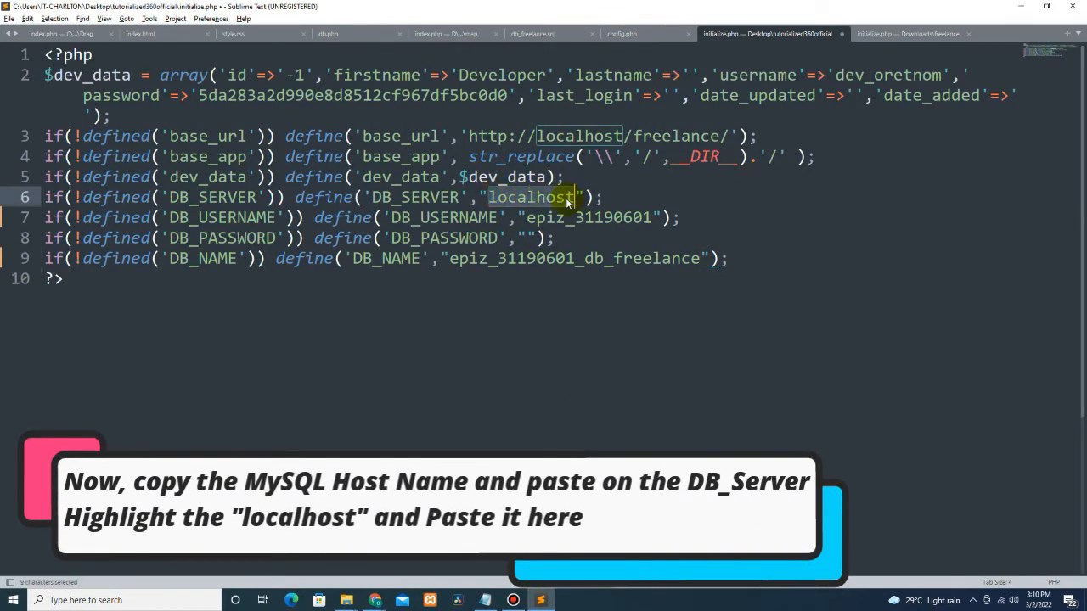
right_click(567, 202)
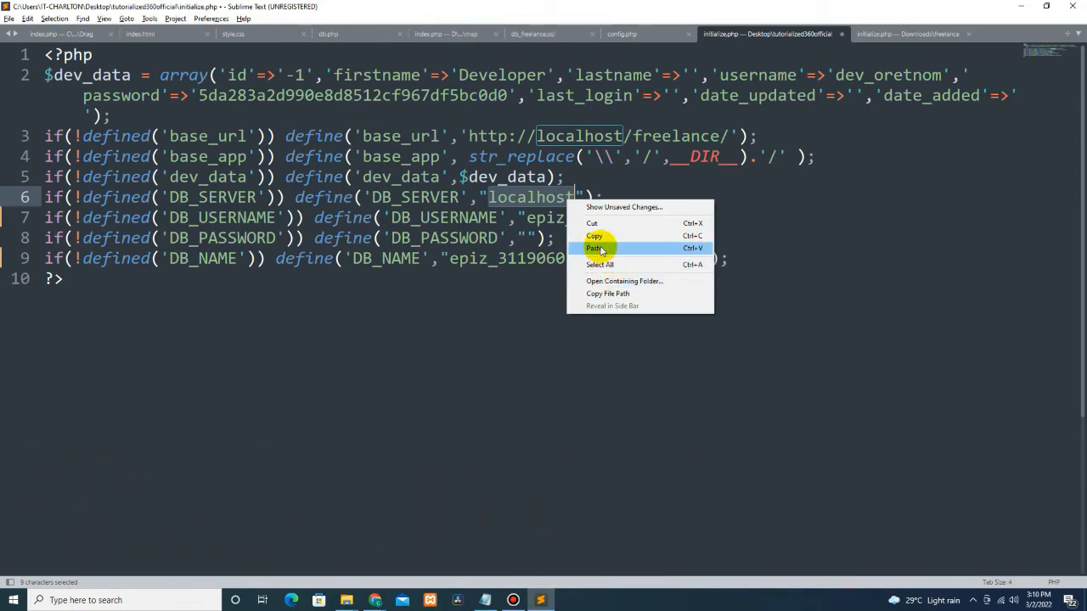
click(600, 248)
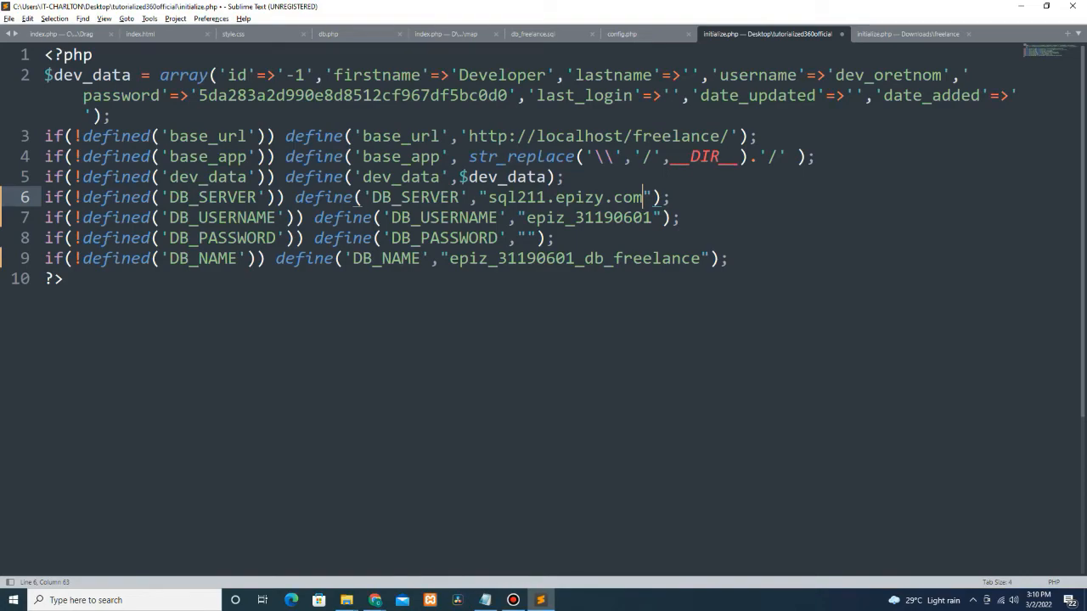
key(alt+Tab)
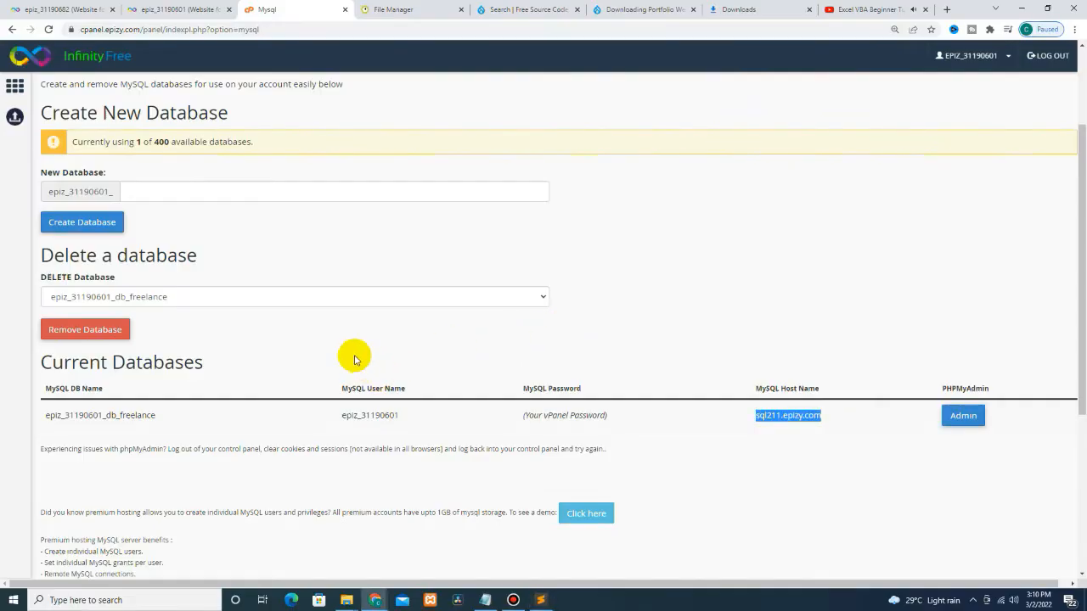
Step: Copy tutorialized360official.epizy.com from the account details page title
click(161, 8)
scroll(95, 394, down, 2)
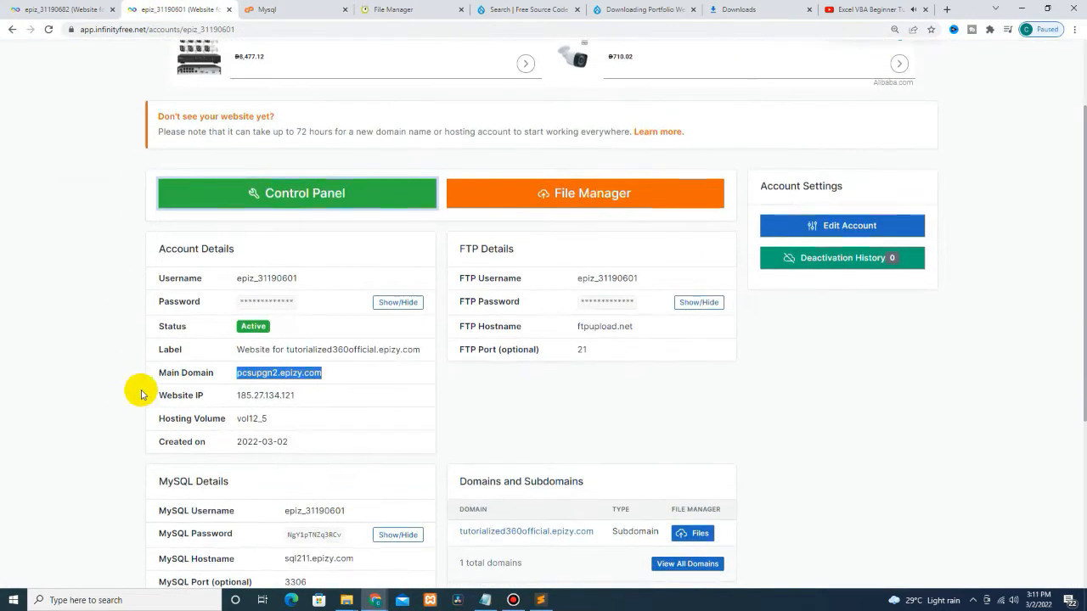
click(286, 349)
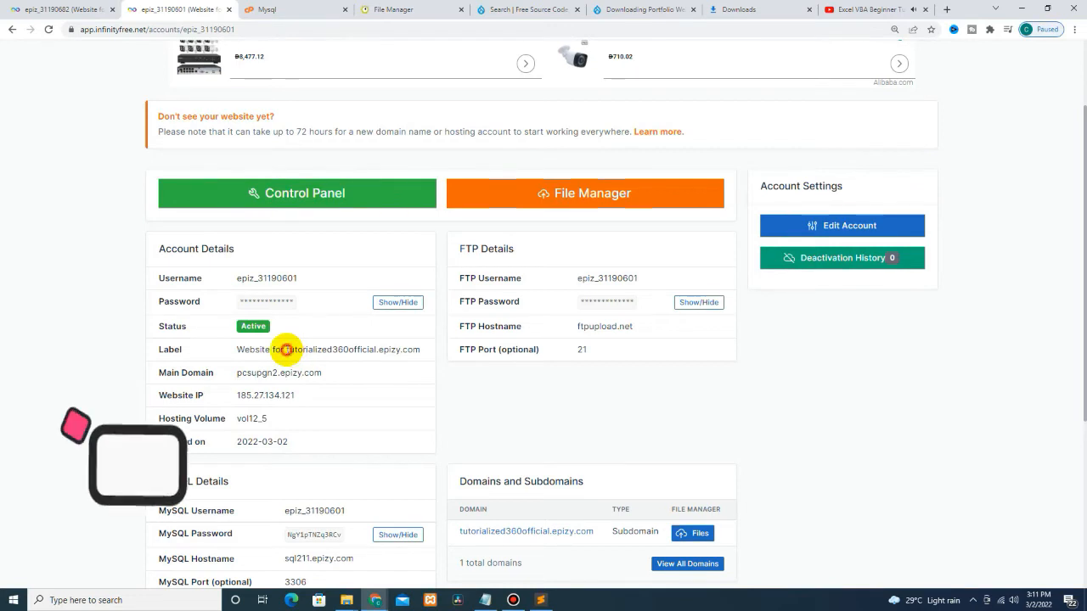
drag(286, 349, 417, 348)
scroll(418, 348, up, 2)
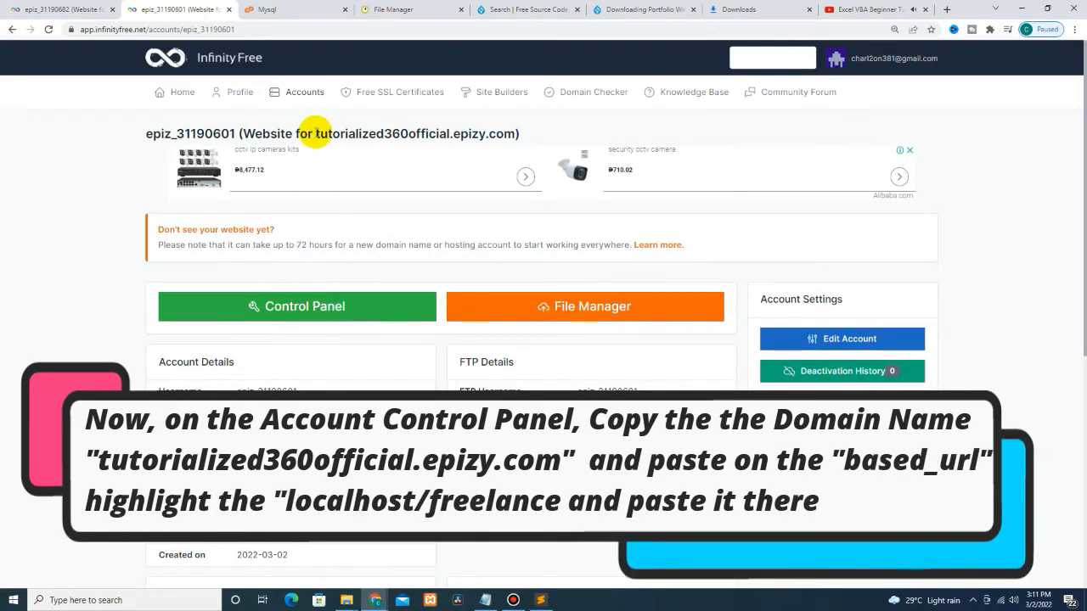
drag(317, 132, 496, 132)
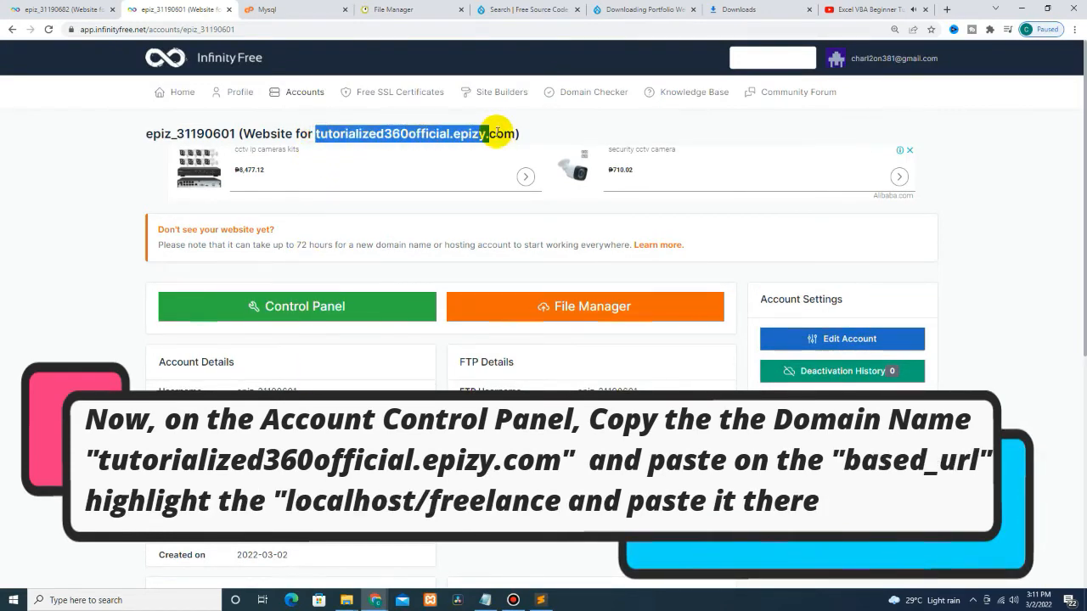
right_click(501, 133)
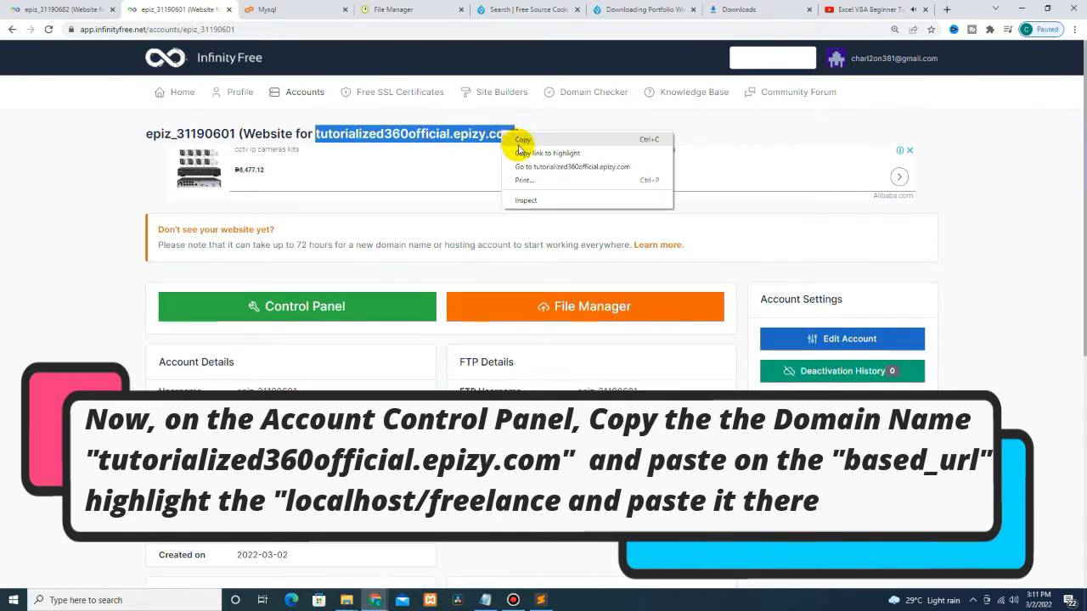
click(522, 143)
key(alt+Tab)
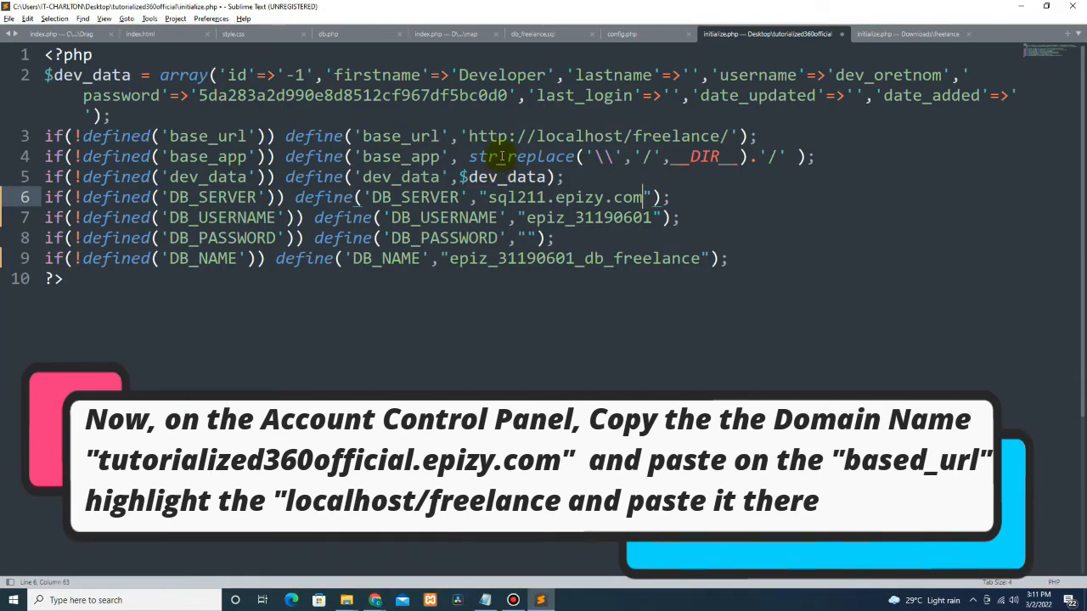
Step: Paste the copied domain over localhost/freelance/ in the base_url line of initialize.php
key(alt+Tab)
key(alt+Tab)
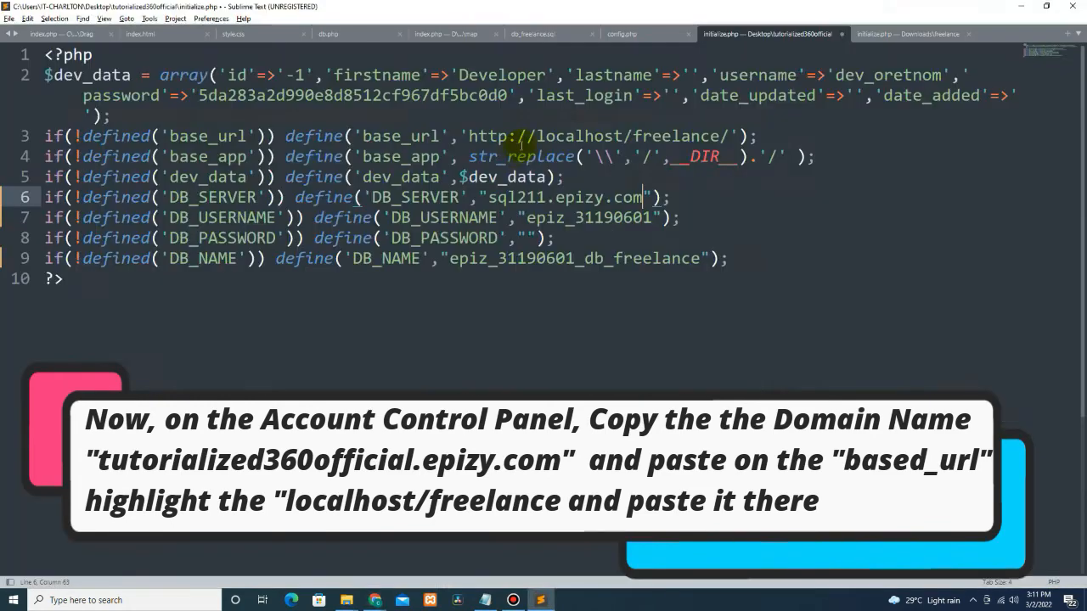
key(alt+Tab)
key(alt+Tab)
drag(538, 136, 728, 136)
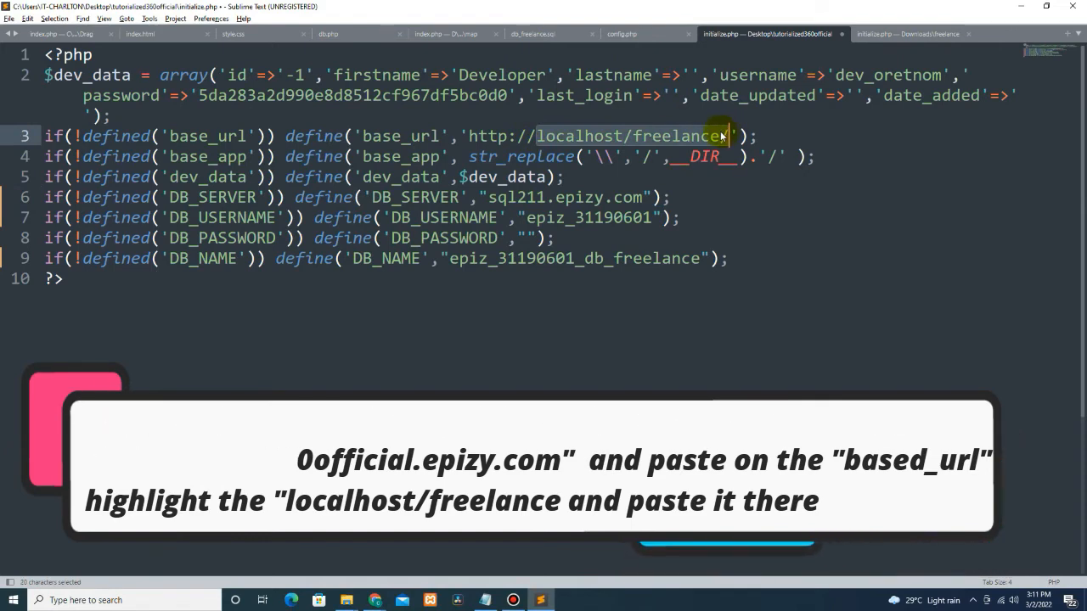
key(ctrl+v)
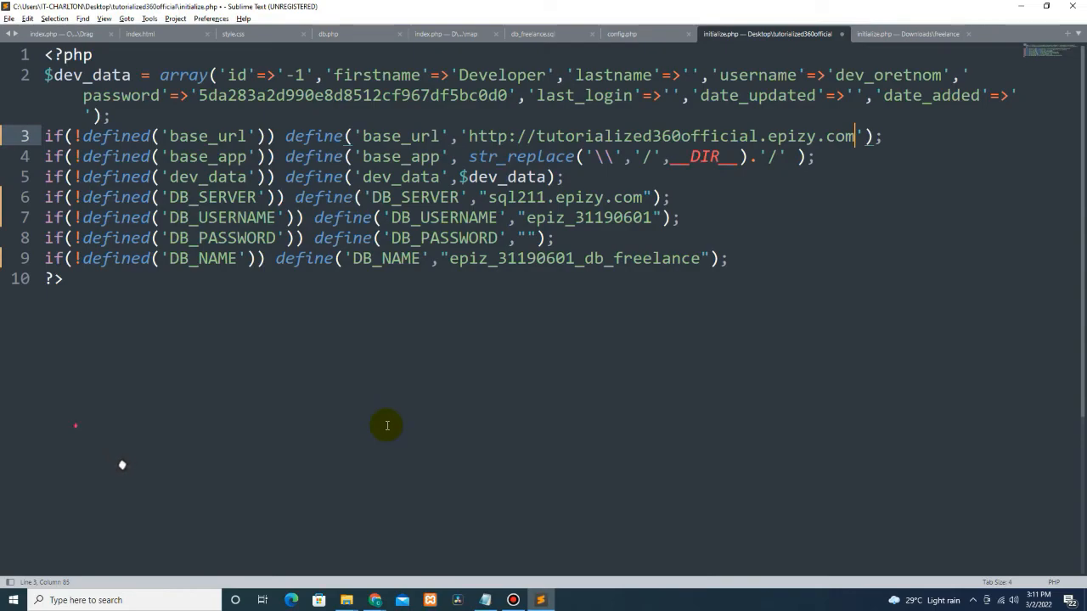
key(alt+Tab)
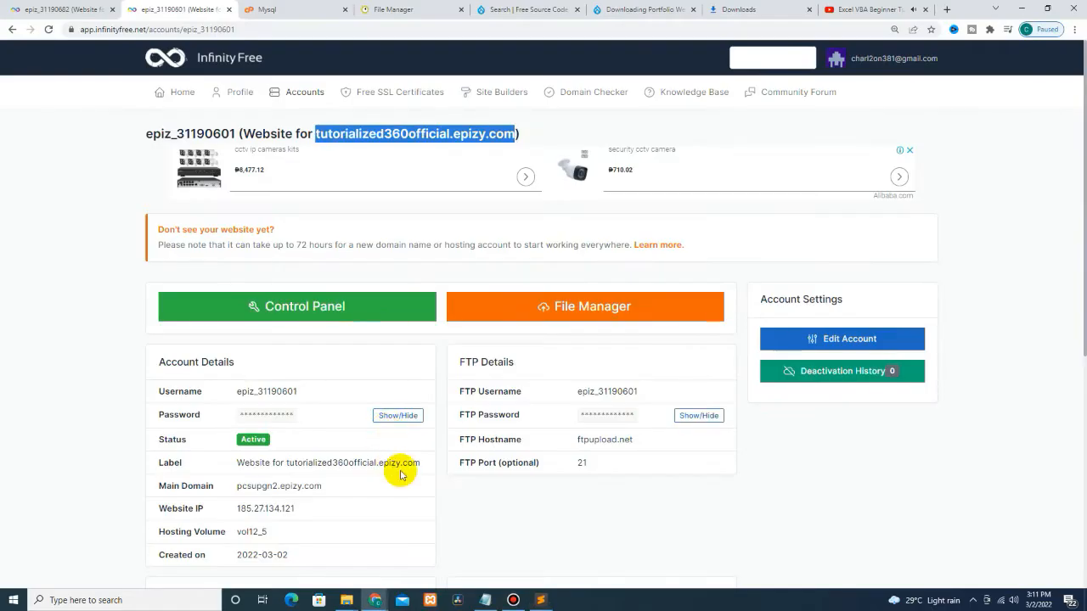
Step: Return to the browser's MySQL databases page, checking the file upload progress along the way
scroll(413, 473, down, 2)
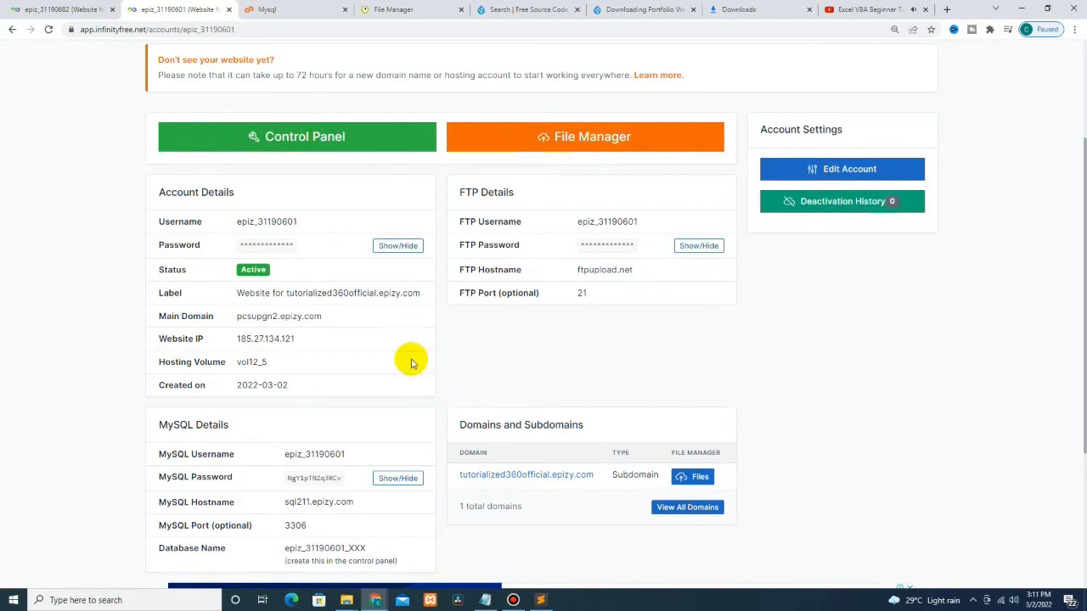
key(alt+Tab)
key(alt+Tab)
click(287, 8)
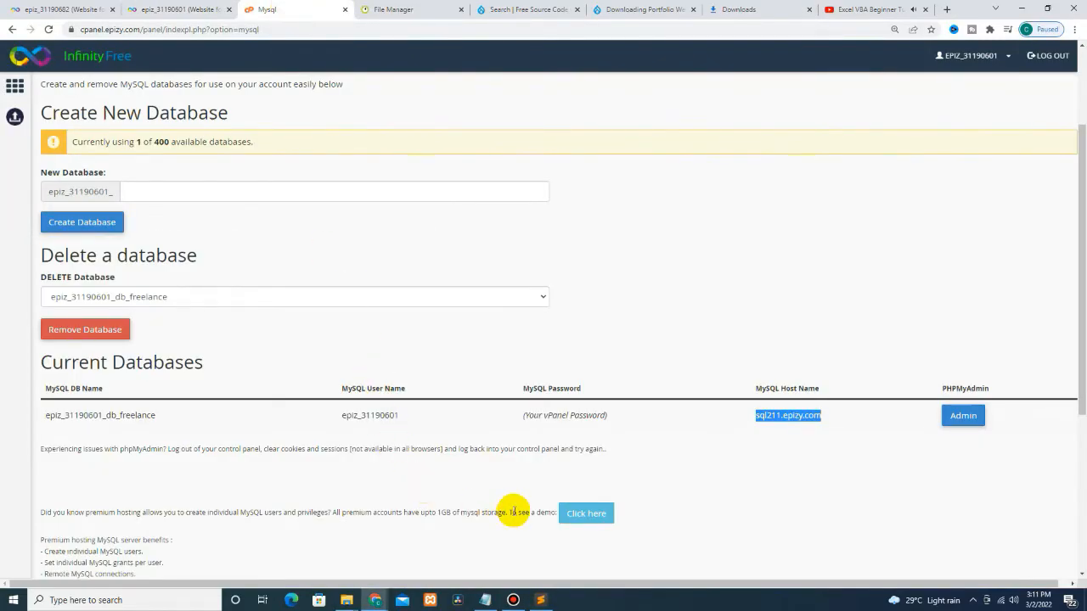
click(379, 12)
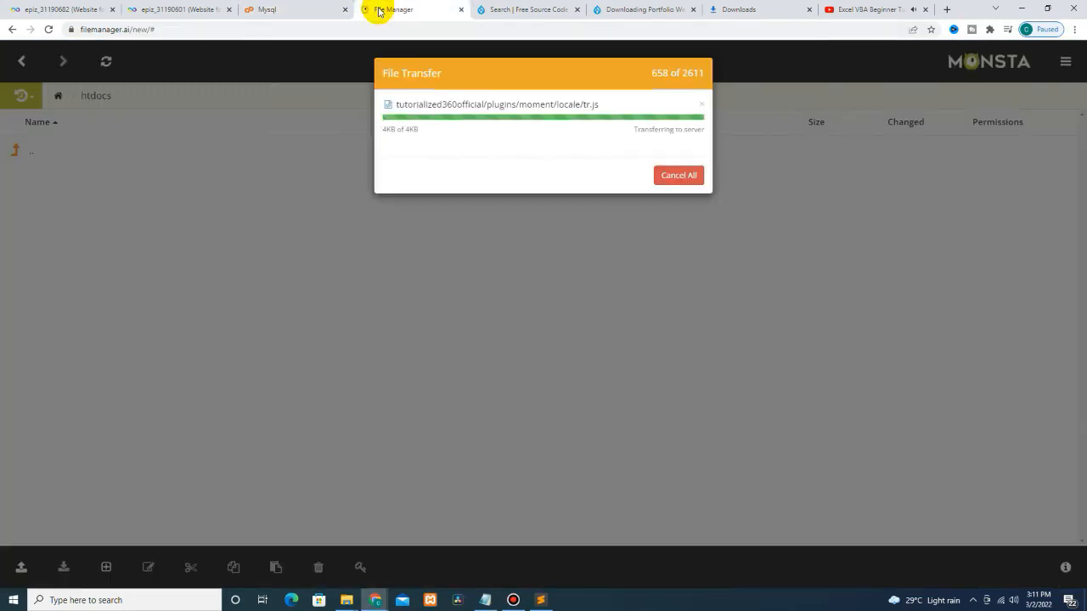
click(292, 8)
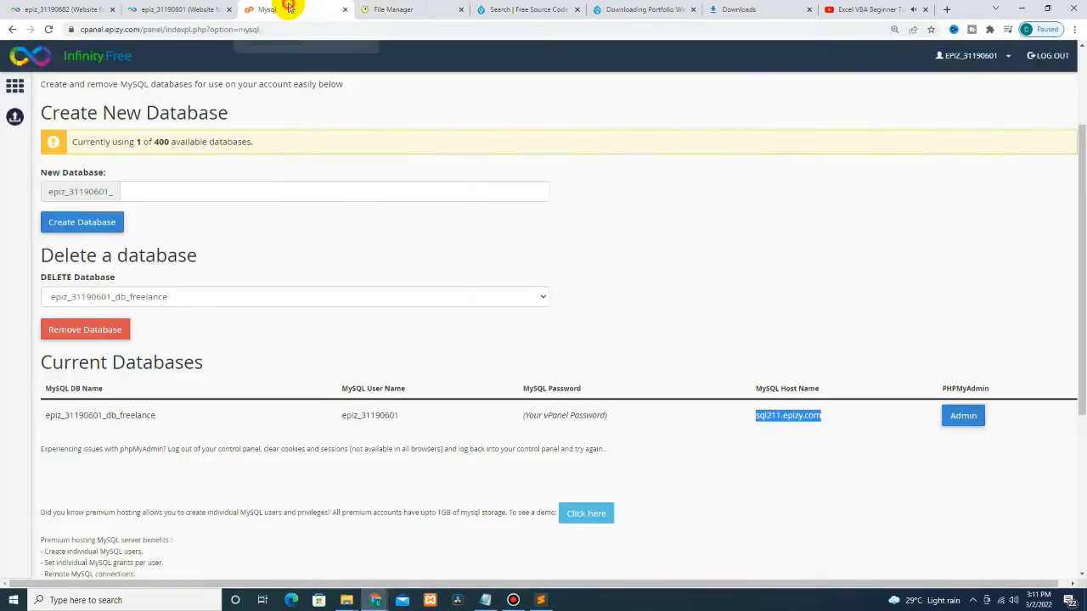
click(176, 10)
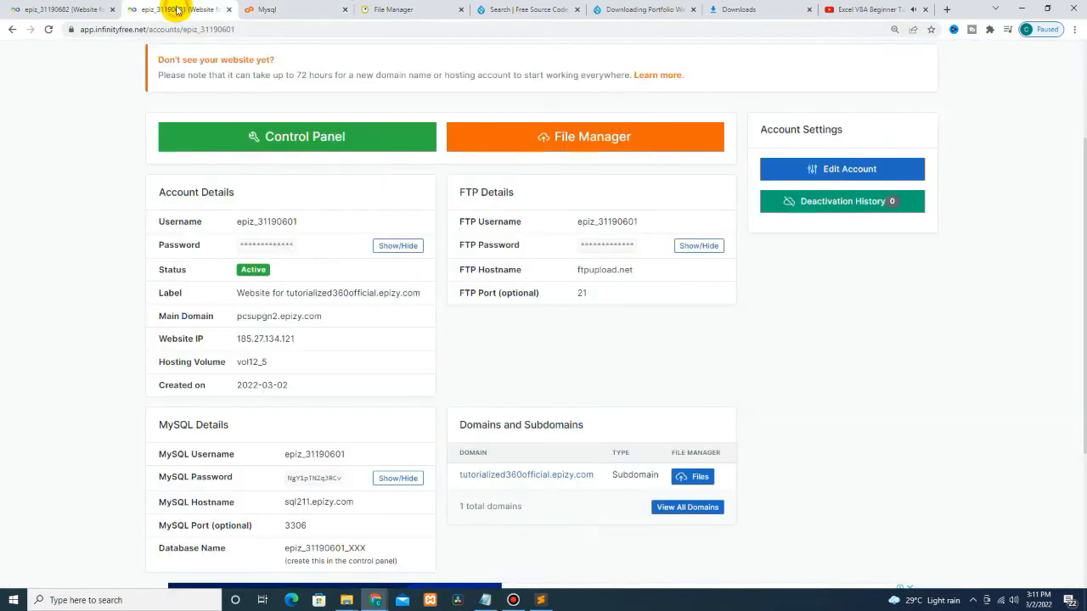
click(299, 12)
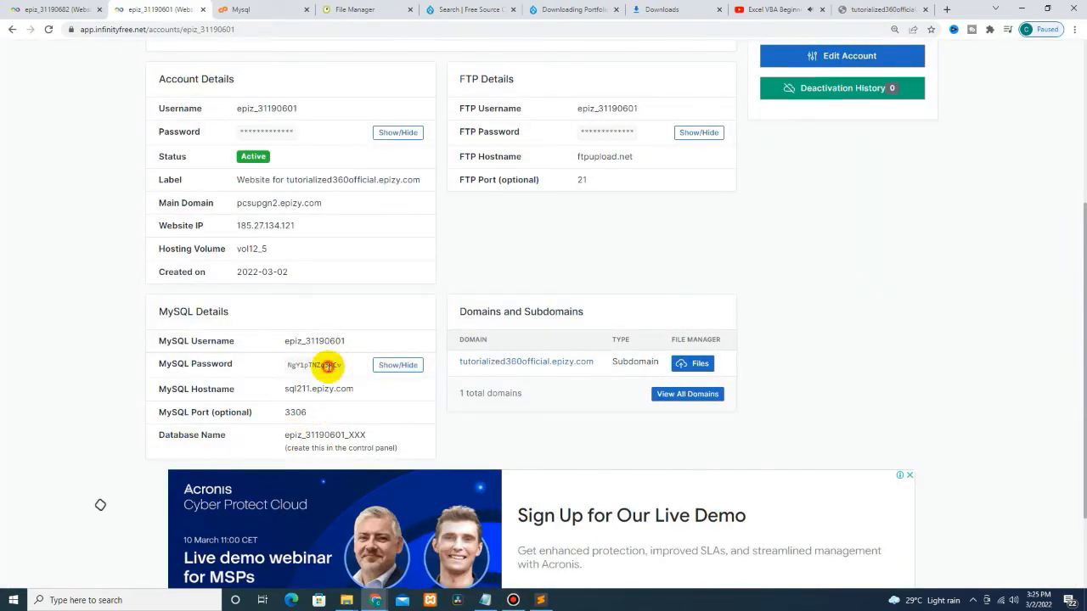
Step: Copy the MySQL password value and bring initialize.php in Sublime Text back to the front
double_click(327, 366)
right_click(335, 367)
click(346, 376)
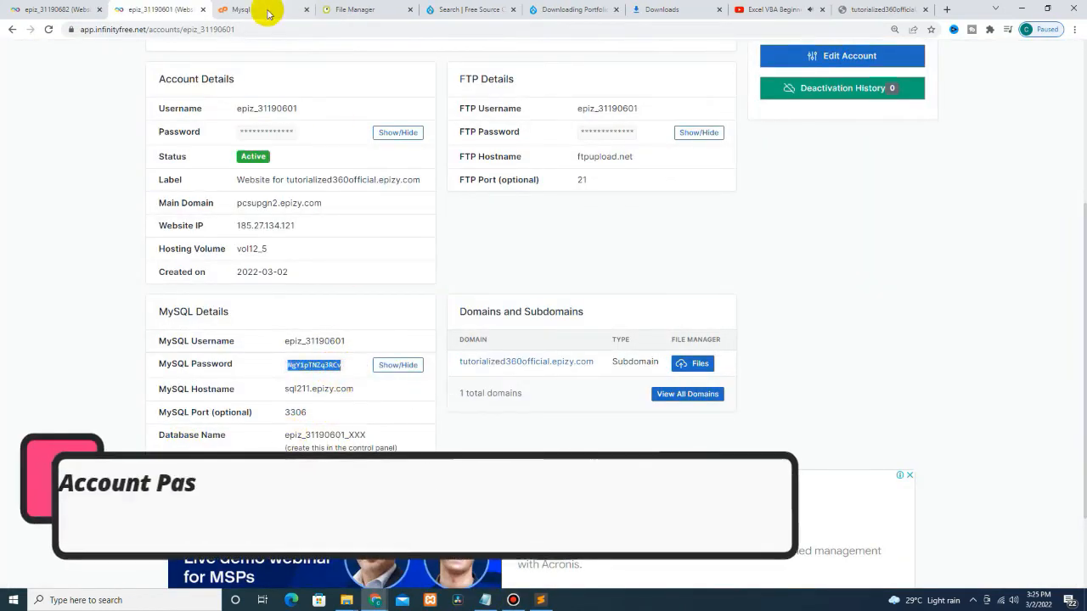
click(340, 9)
click(255, 10)
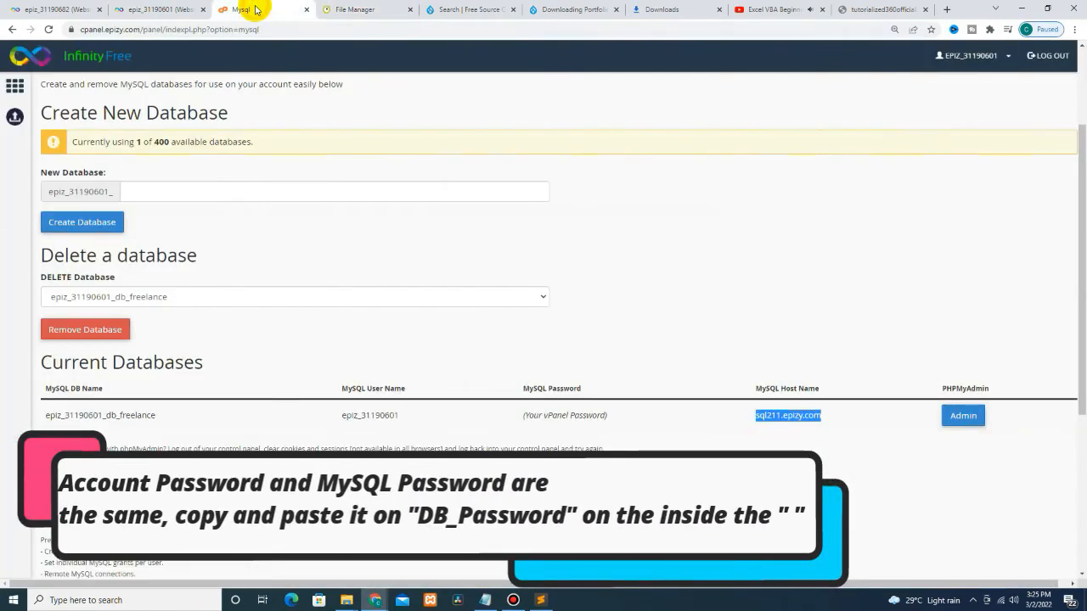
click(541, 601)
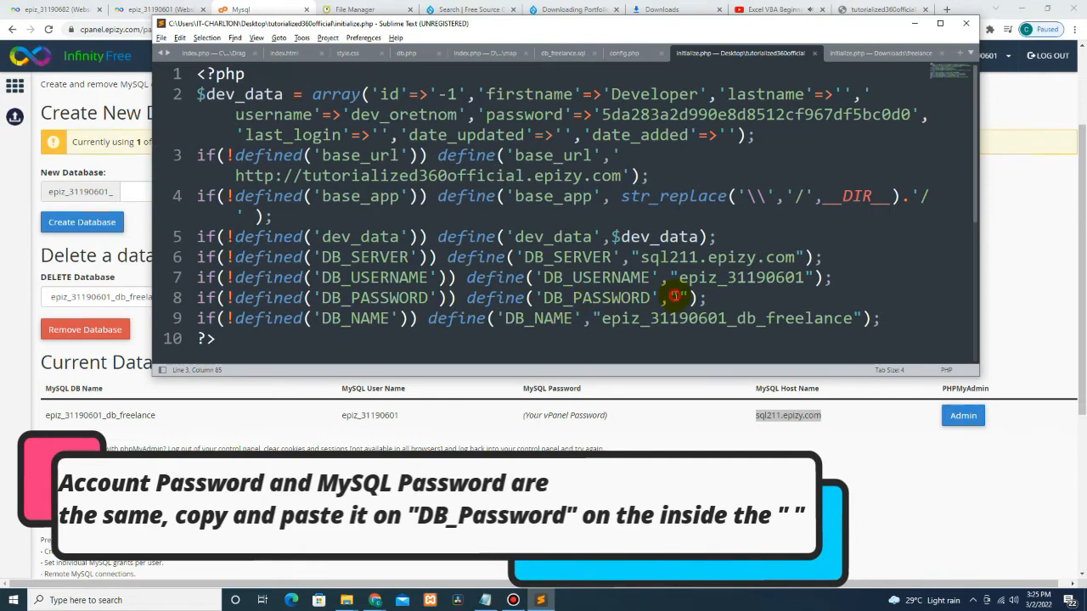
Step: Paste the MySQL password between the DB_PASSWORD quotes and save initialize.php
right_click(674, 296)
click(698, 342)
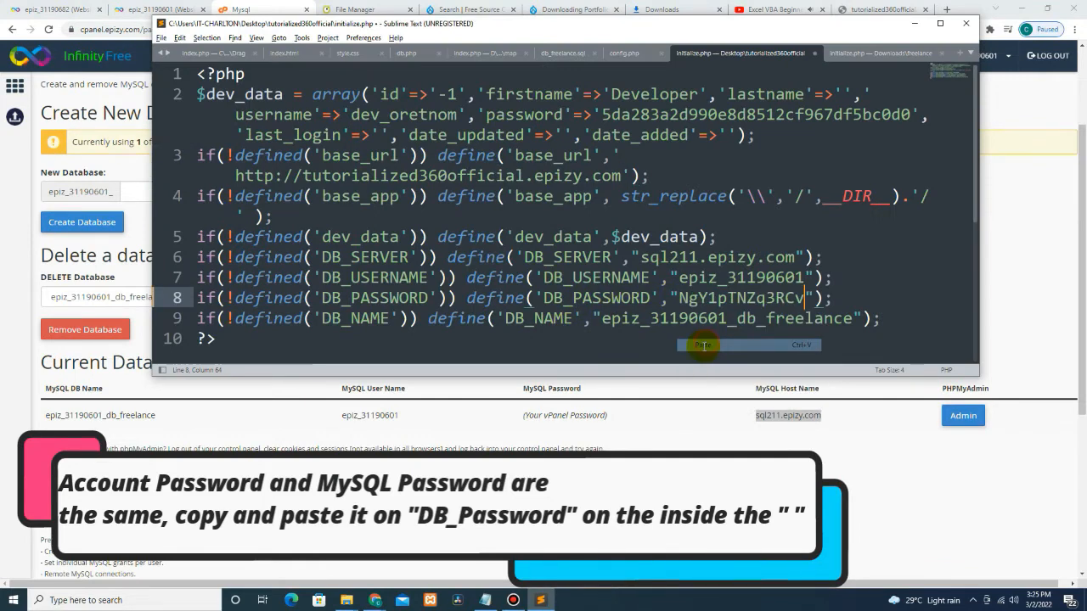
click(161, 38)
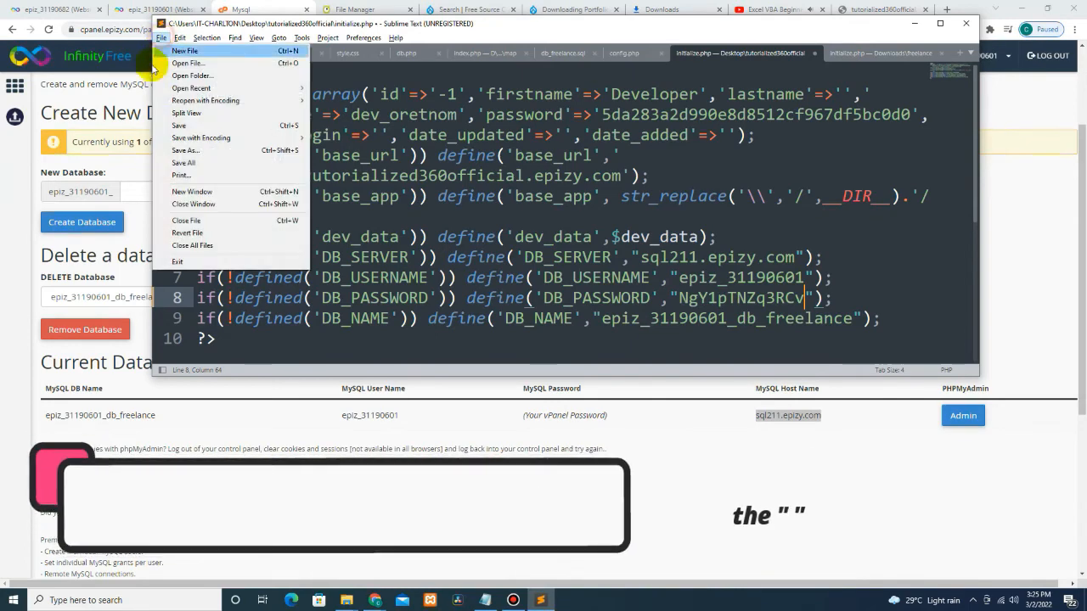
click(175, 125)
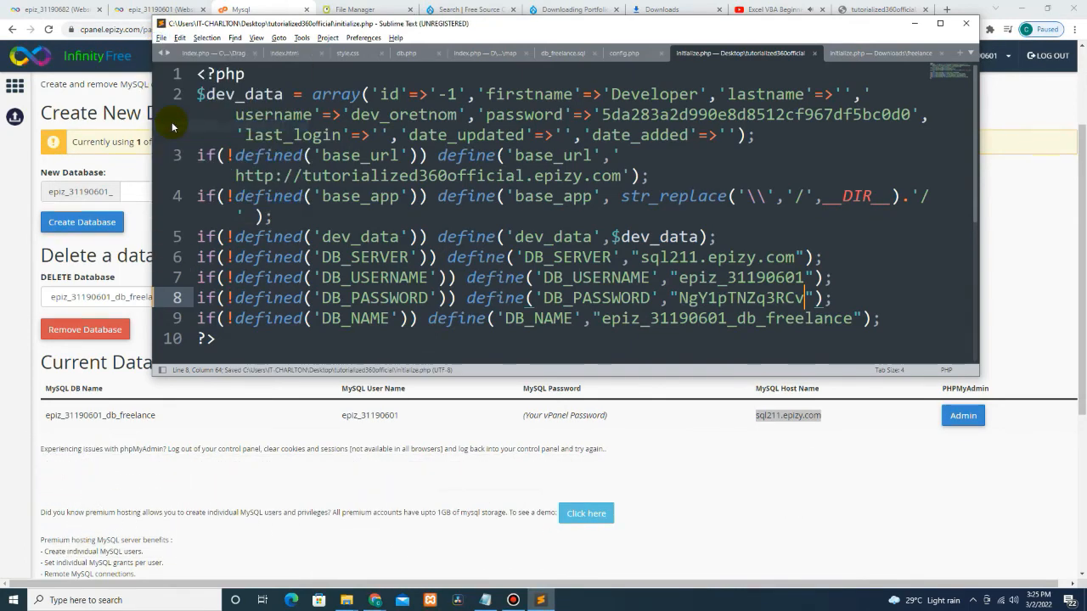
click(356, 9)
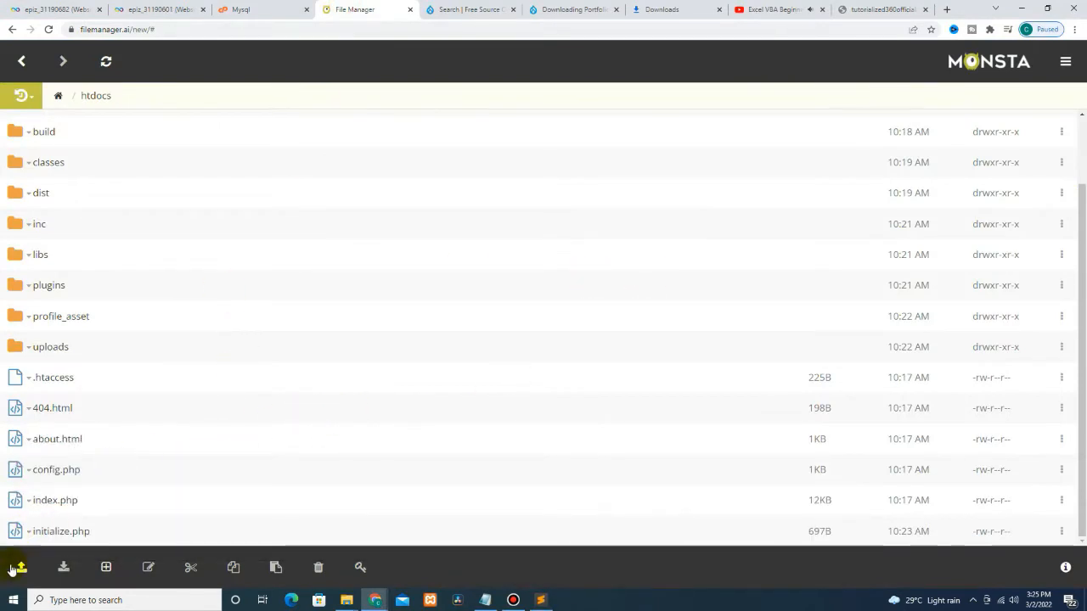
Step: Upload initialize.php from Desktop\tutorialized360official into htdocs, replacing the existing file
click(23, 567)
click(51, 494)
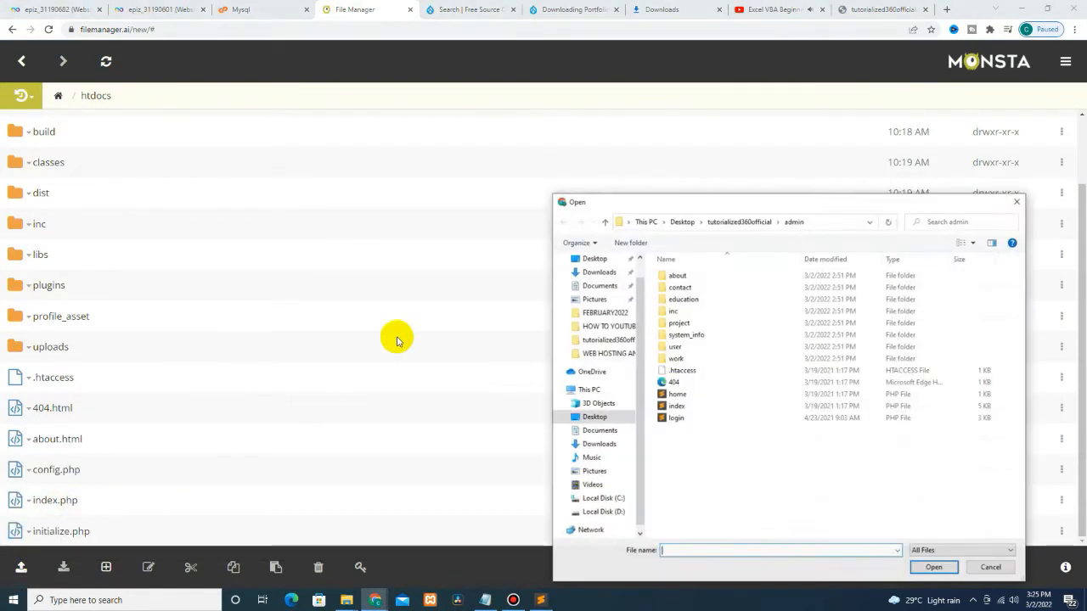
click(683, 221)
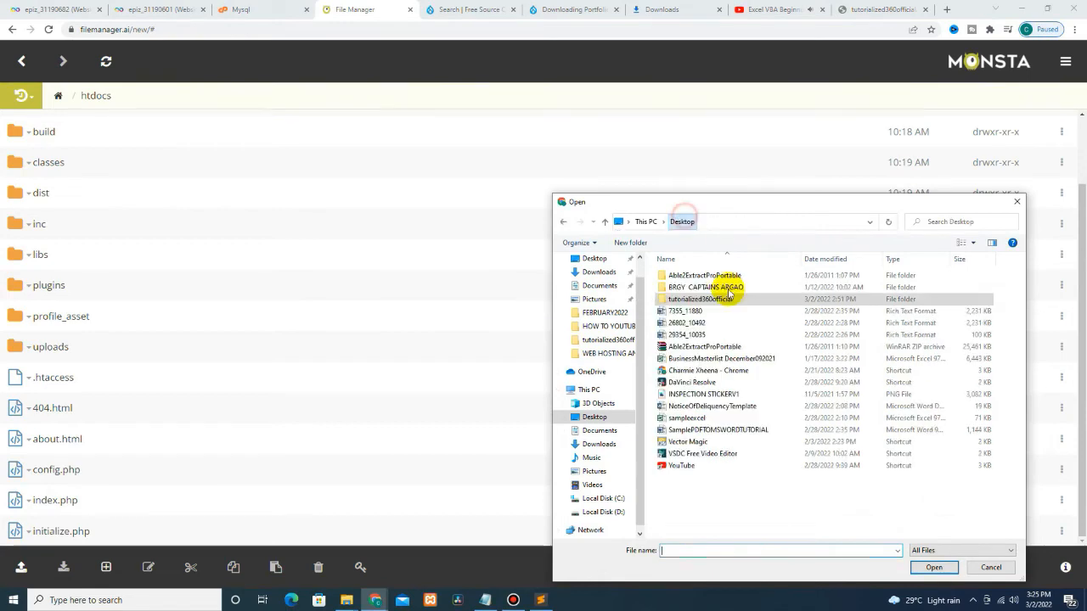
double_click(701, 298)
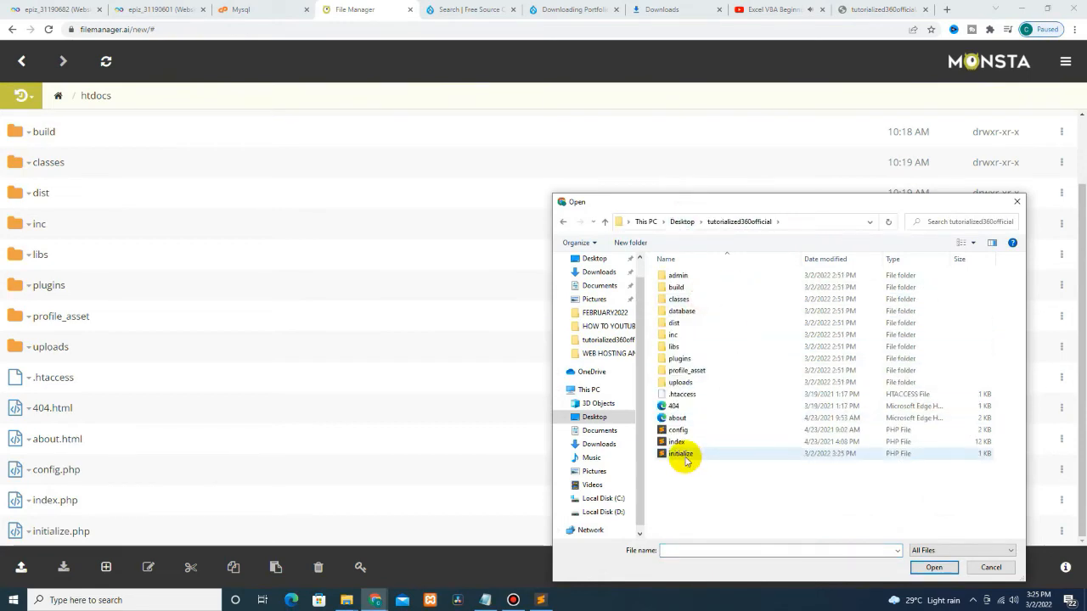
drag(686, 456, 255, 450)
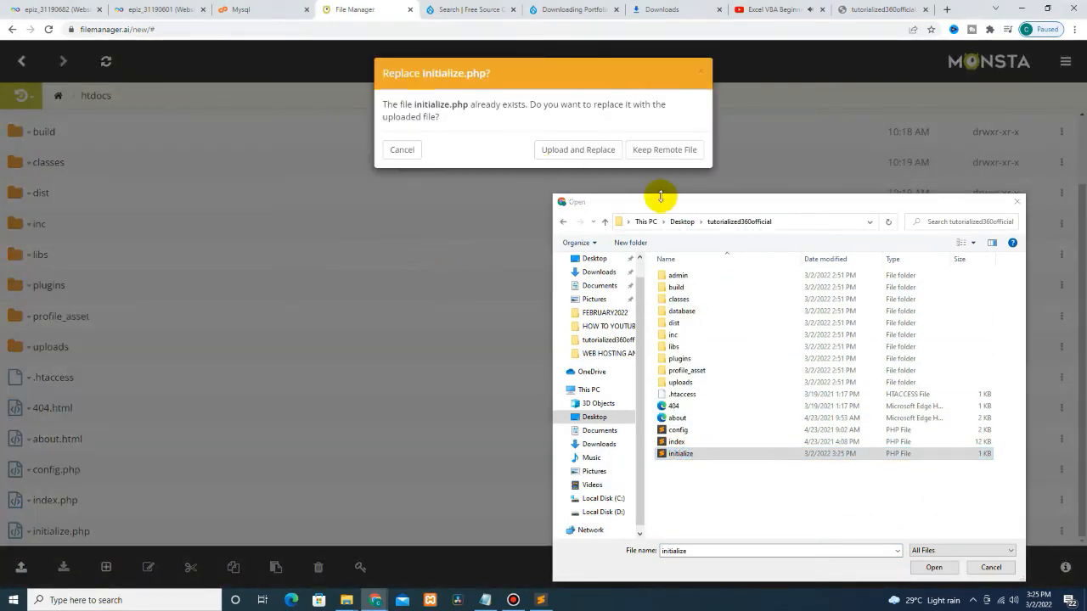
click(990, 567)
click(582, 148)
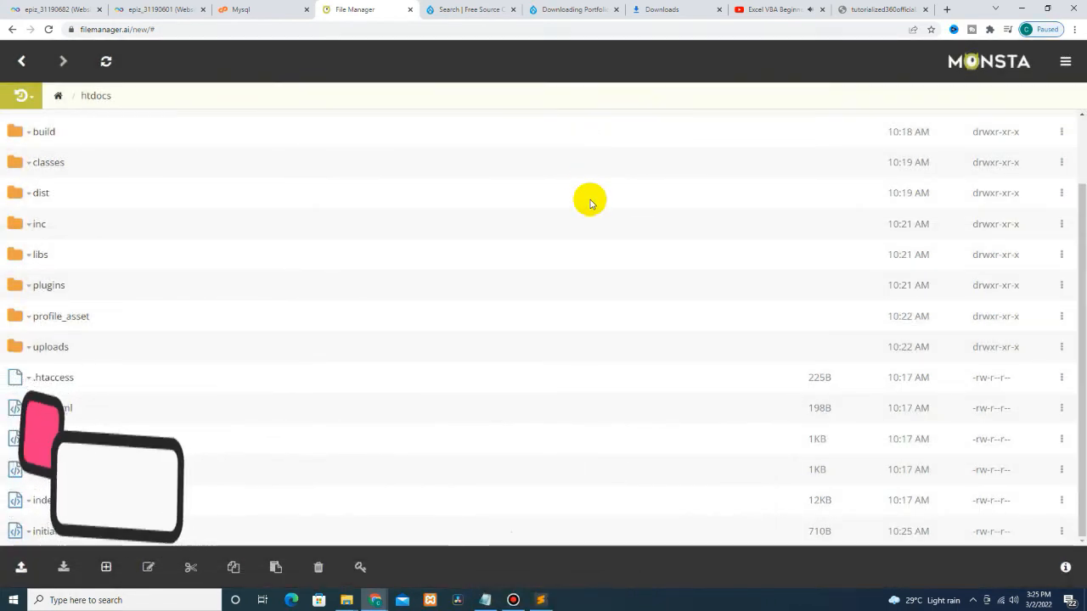
click(851, 9)
click(216, 31)
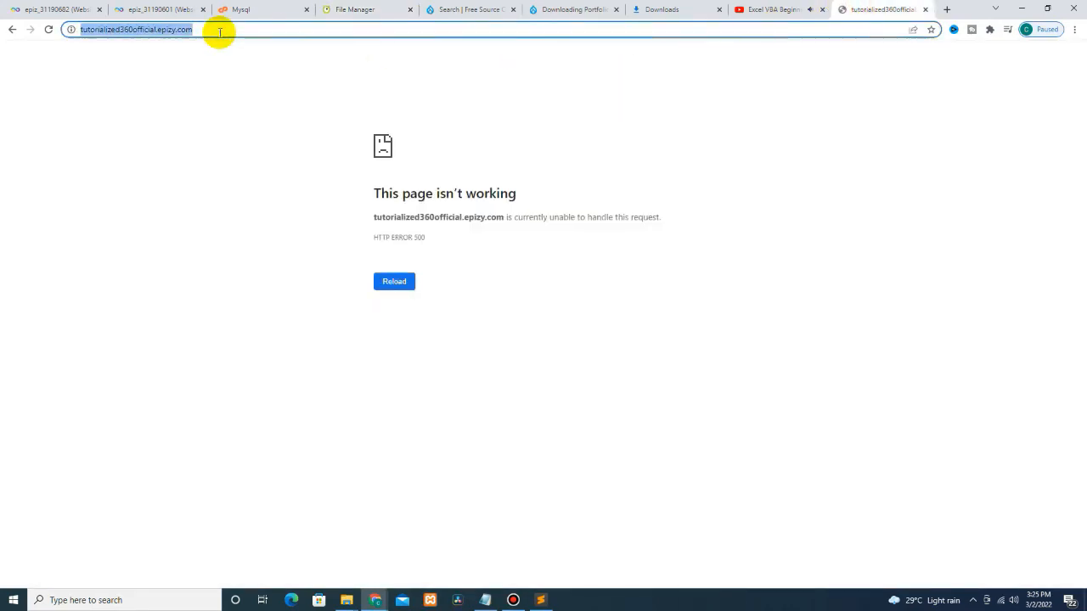
key(Return)
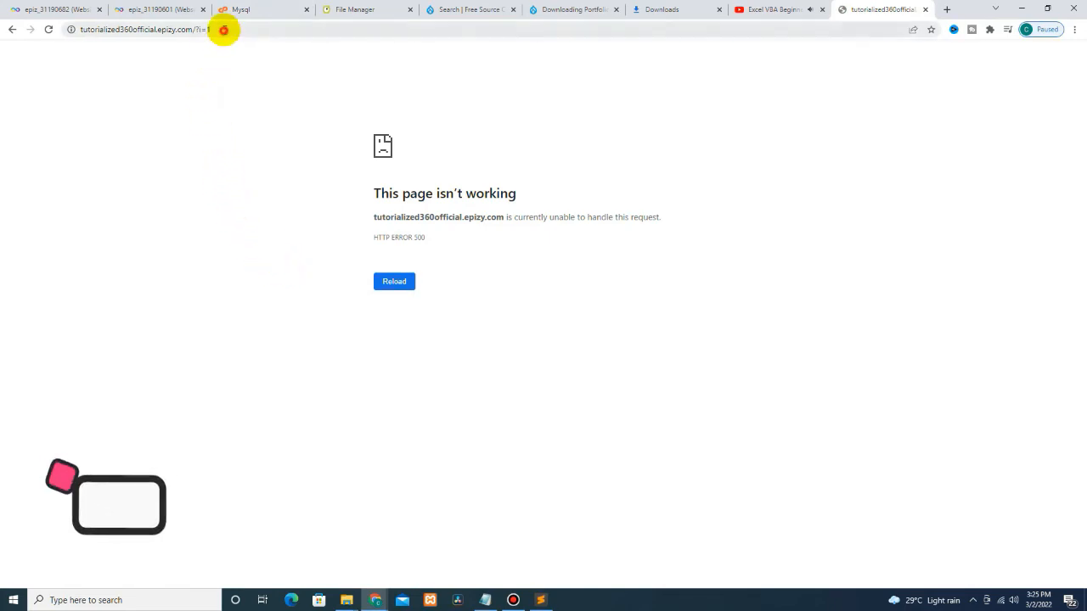
click(223, 30)
key(ctrl+c)
key(Return)
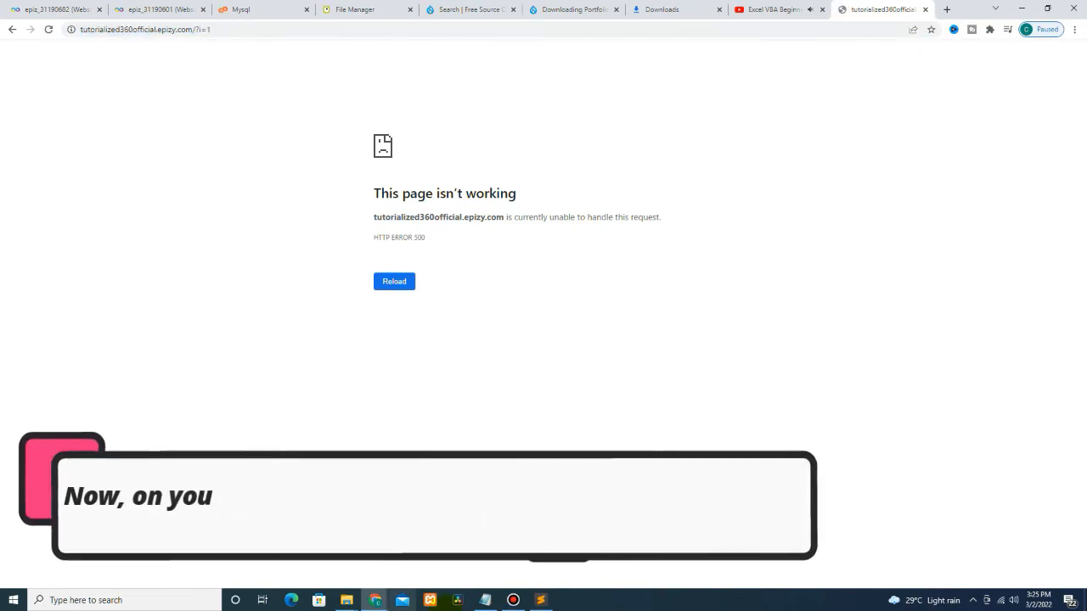
click(513, 600)
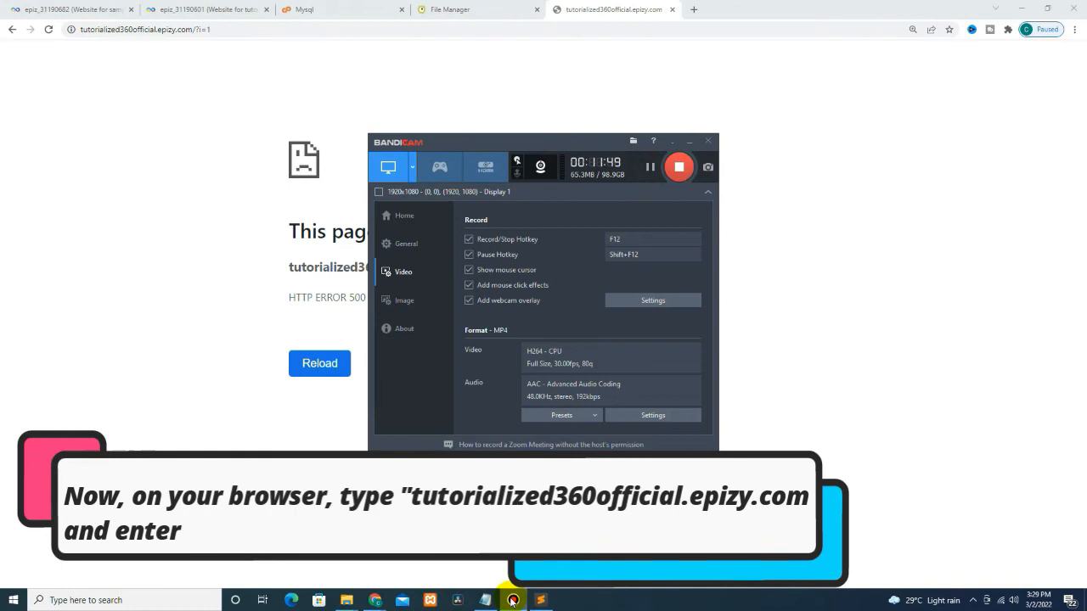
click(513, 601)
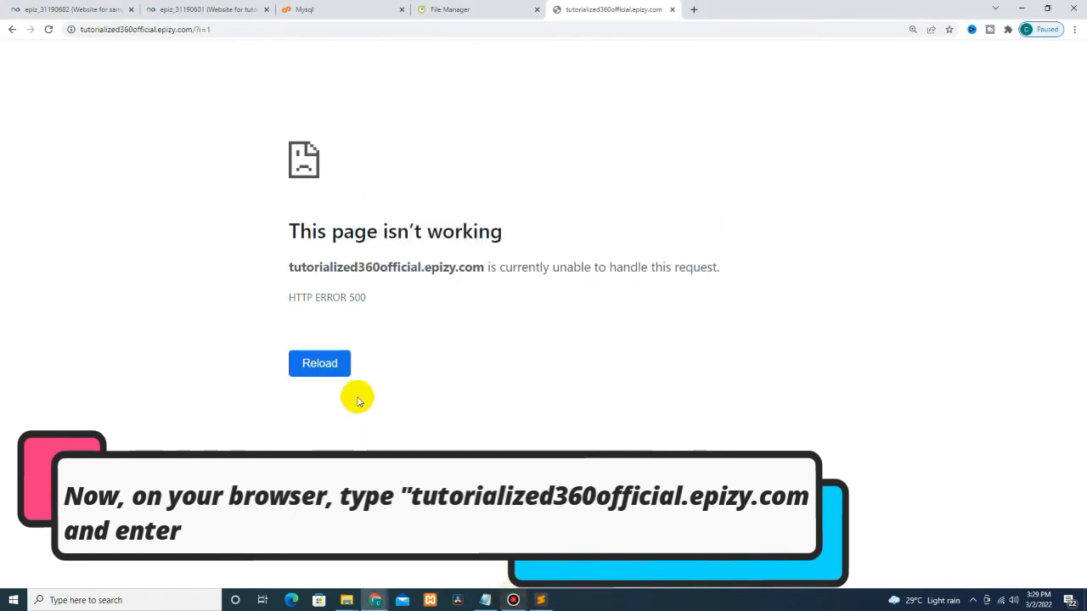
click(202, 30)
key(ctrl+v)
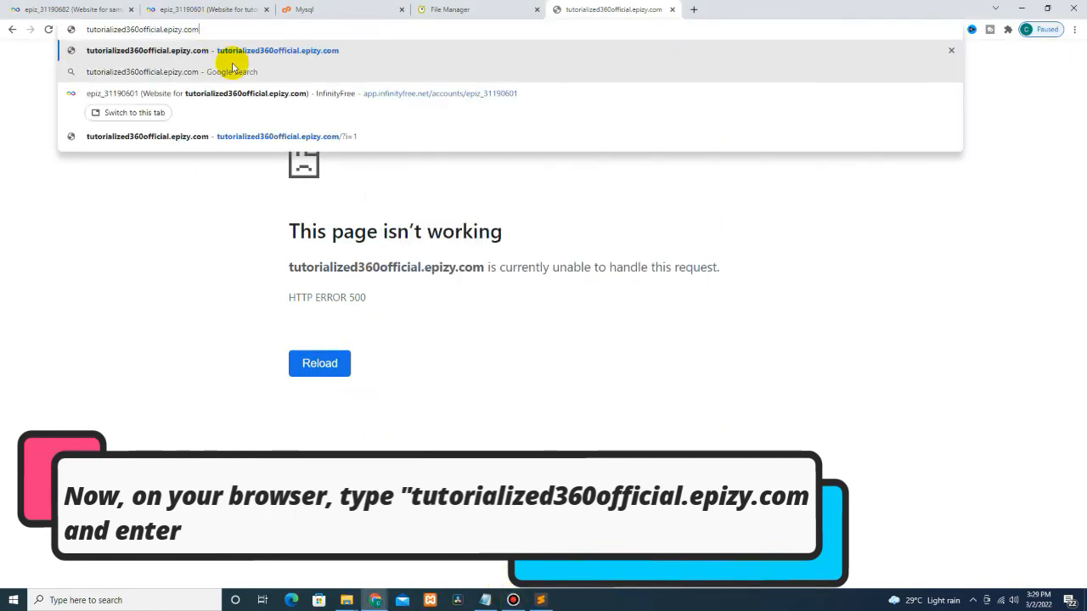
click(189, 9)
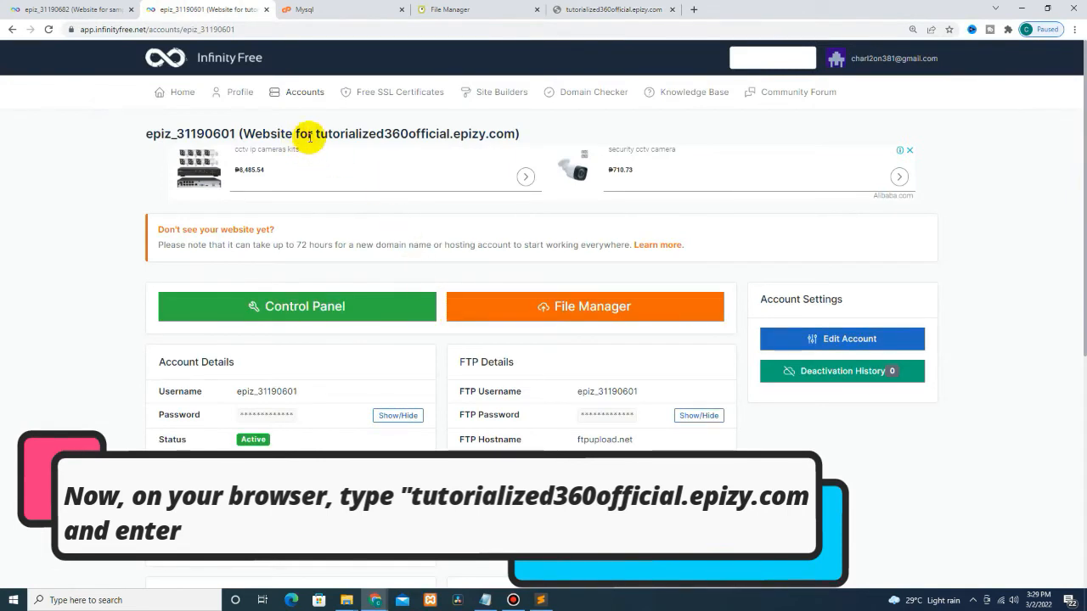
drag(338, 133, 474, 133)
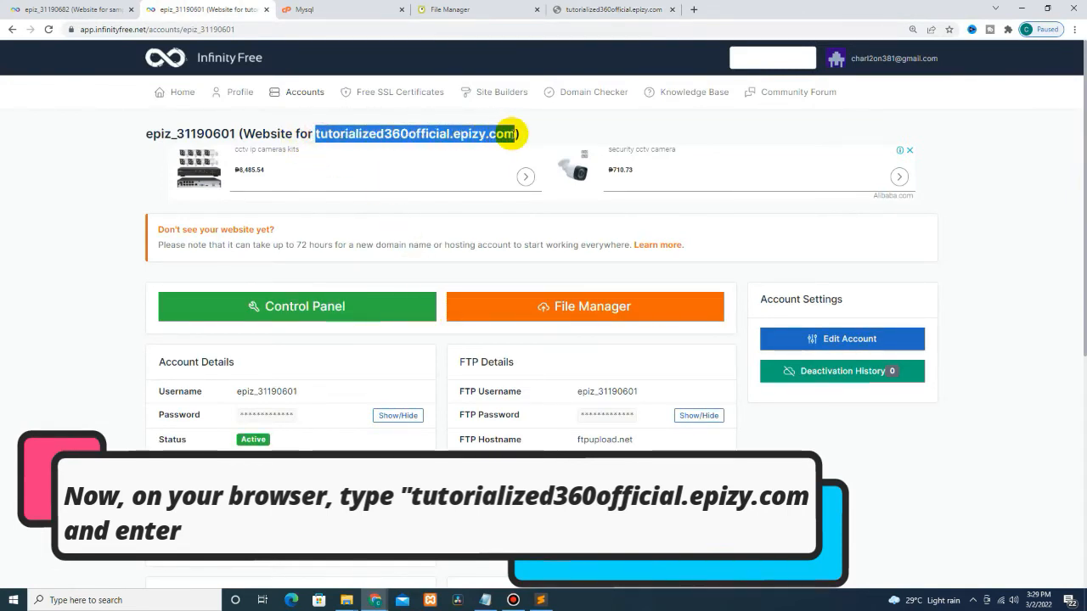
right_click(516, 133)
click(533, 145)
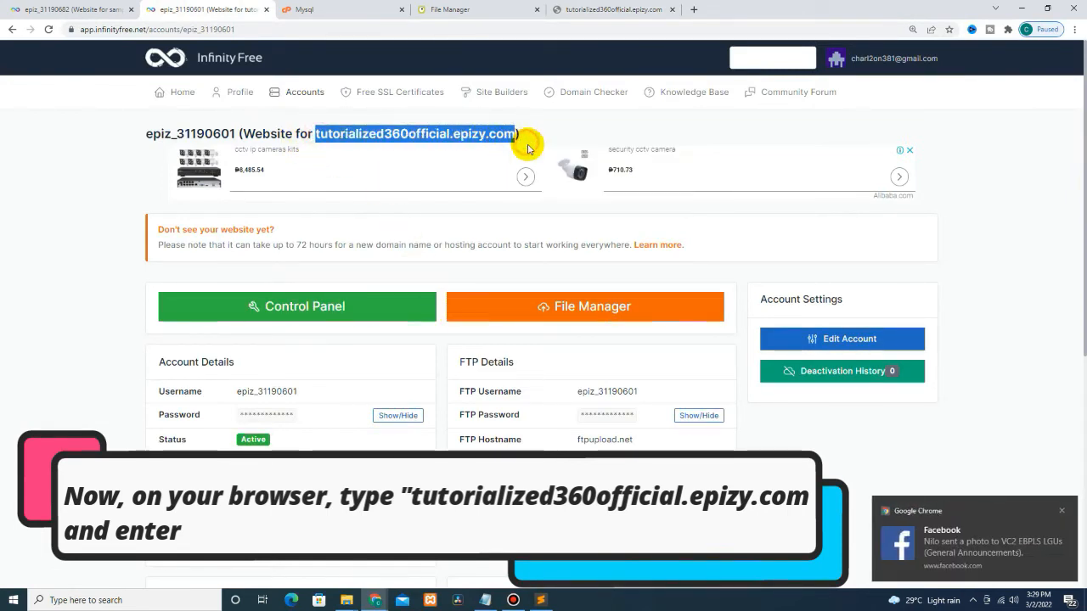
click(598, 12)
click(315, 29)
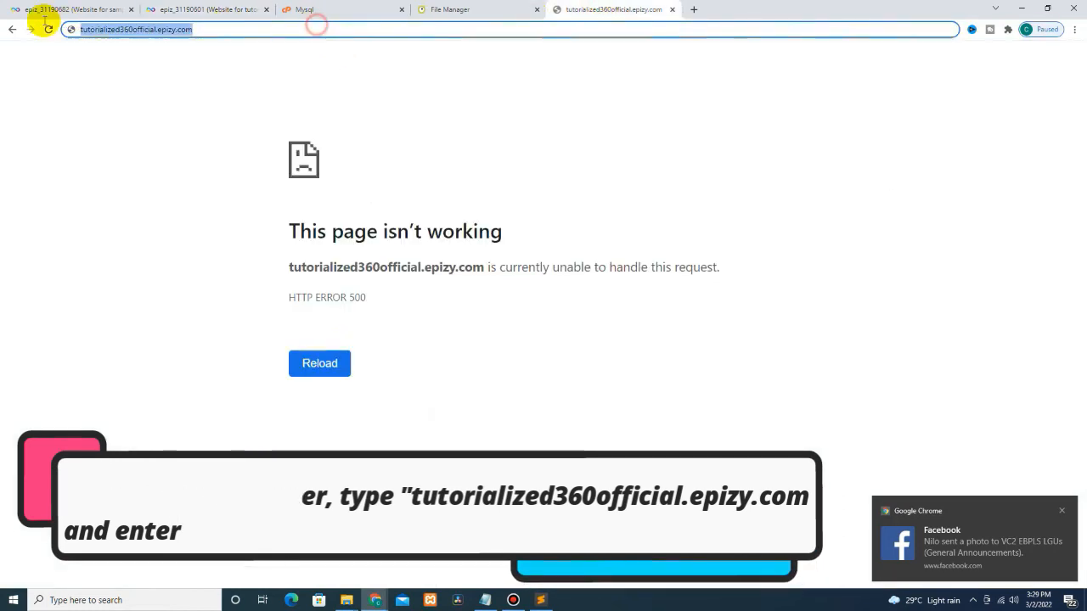
key(ctrl+v)
key(Return)
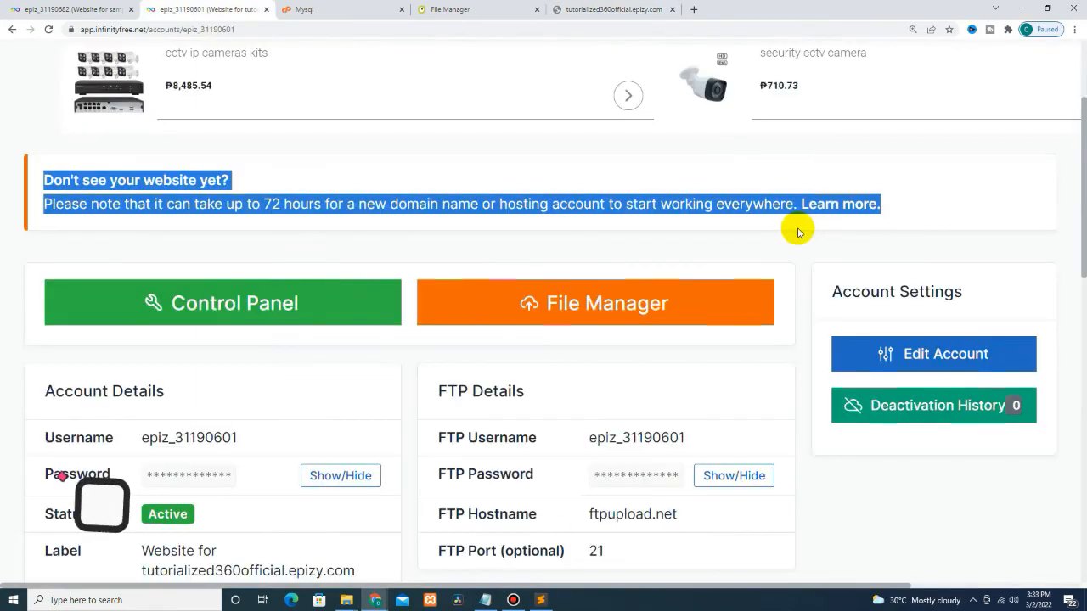
Step: Read the 'Don't see your website yet?' notice about the 72-hour wait, then minimize Chrome
key(ctrl+plus)
key(ctrl+plus)
key(ctrl+plus)
key(ctrl+plus)
key(ctrl+plus)
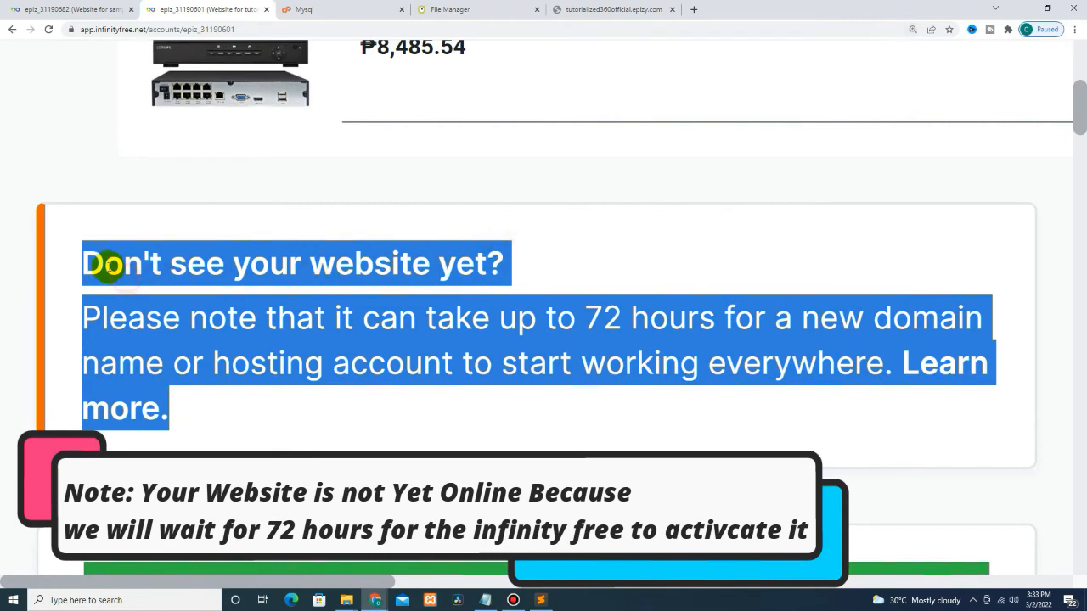
drag(109, 315, 491, 316)
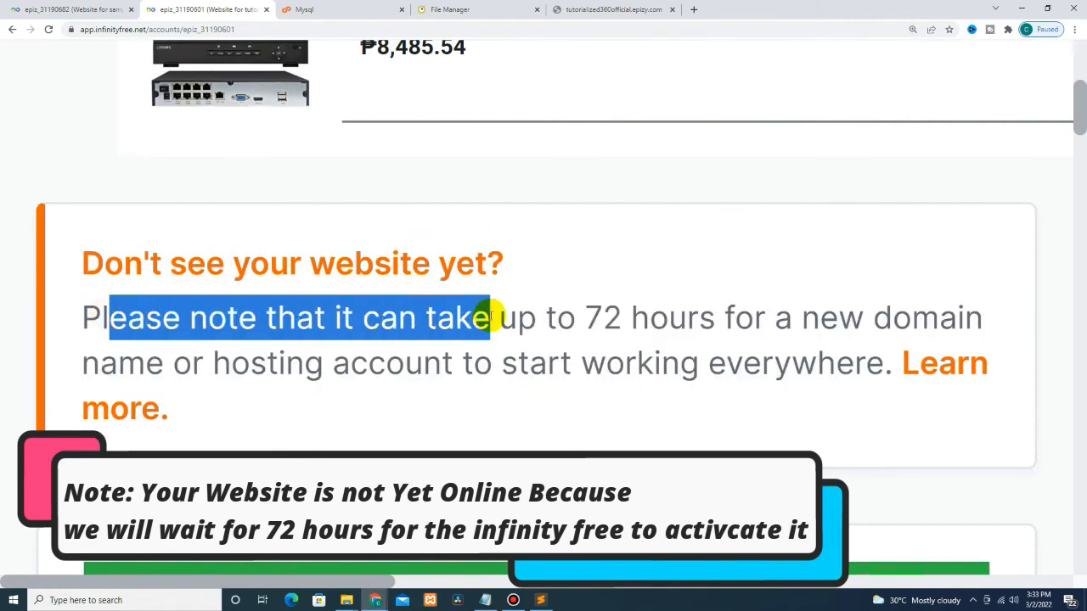
drag(579, 312, 705, 309)
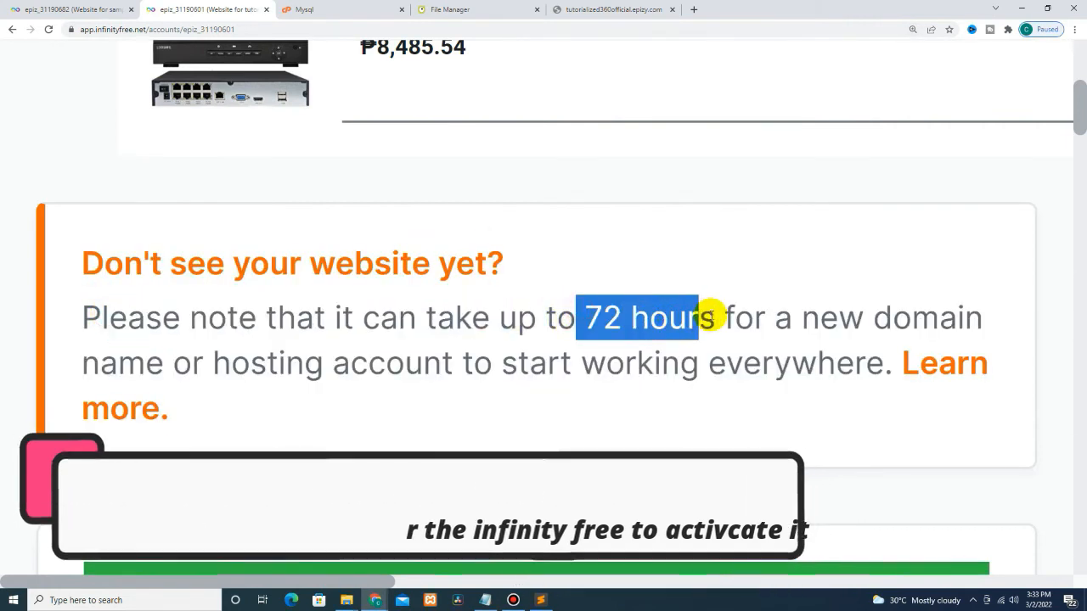
drag(72, 360, 920, 372)
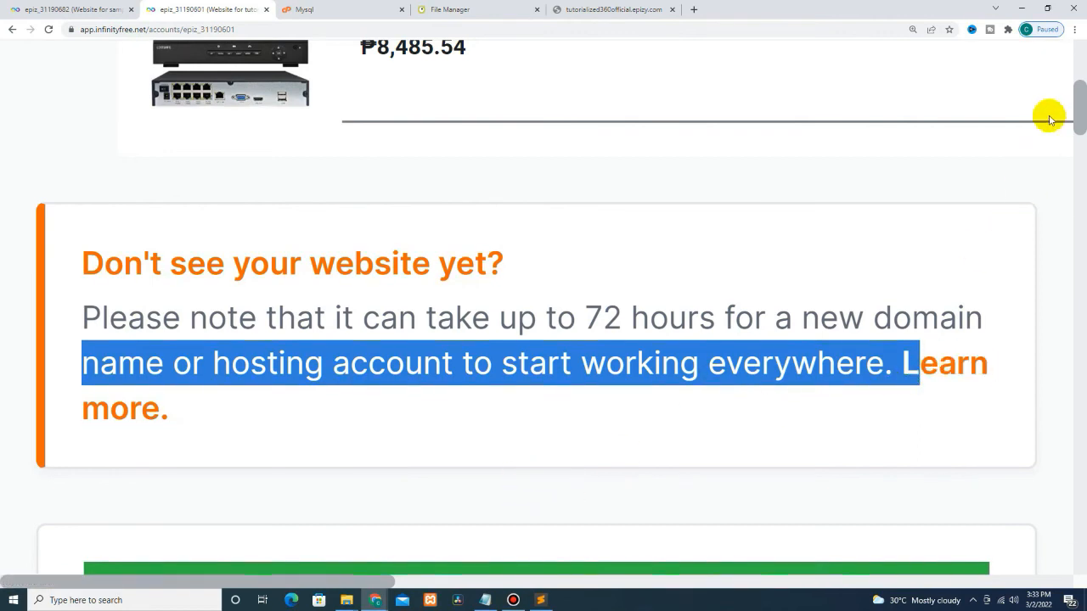
click(1024, 9)
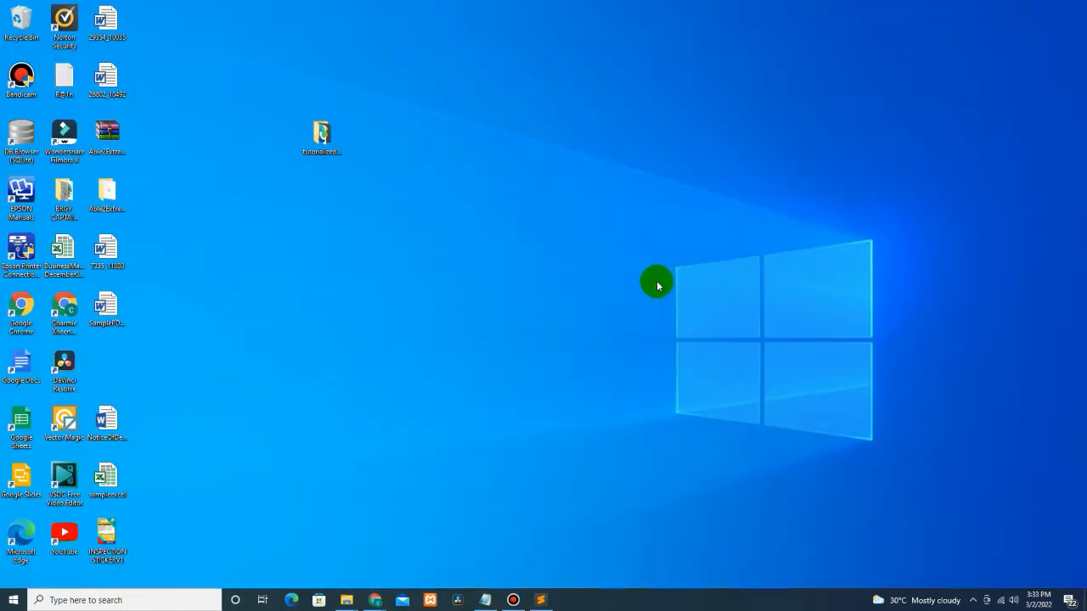